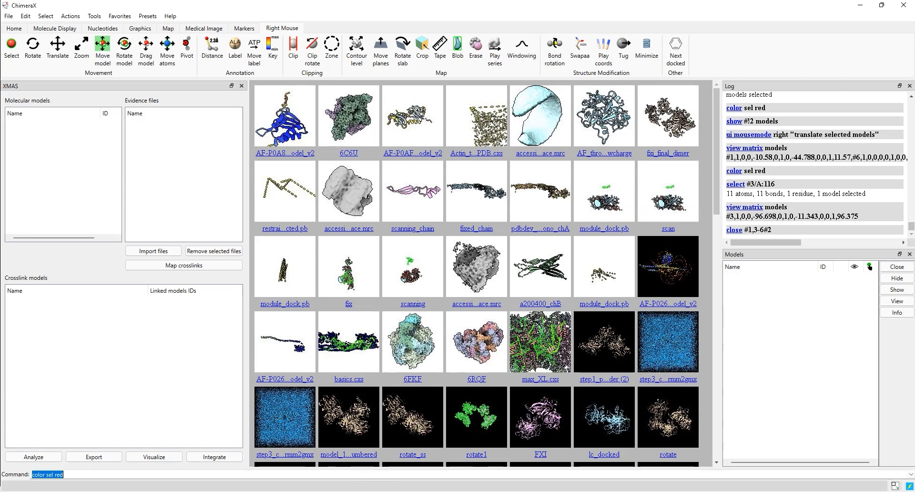
# - Switch to Chrome and bring up the XLinkDB 4.0 welcome page
pyautogui.moveTo(384, 491)
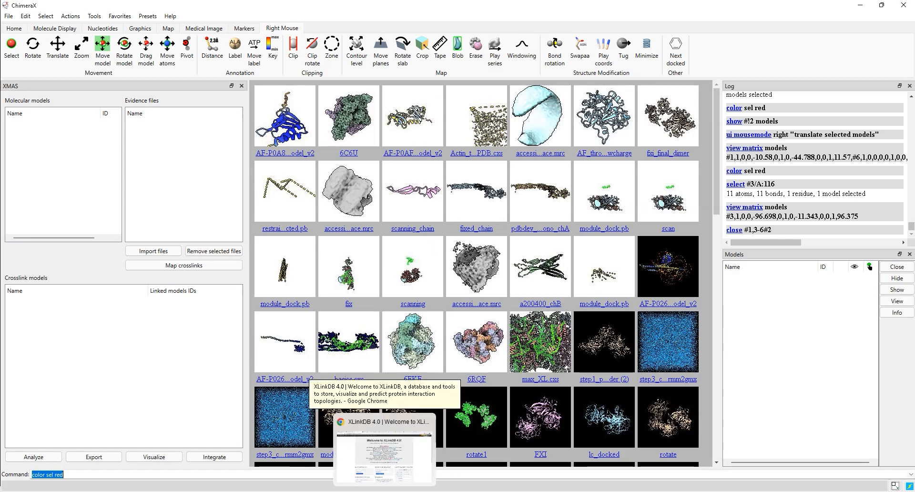
pyautogui.click(383, 453)
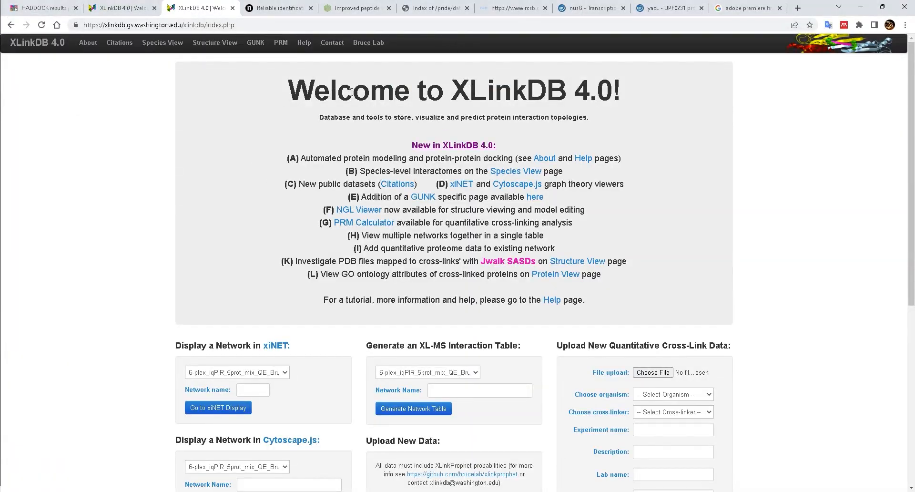
pyautogui.moveTo(458, 84); pyautogui.dragTo(616, 94)
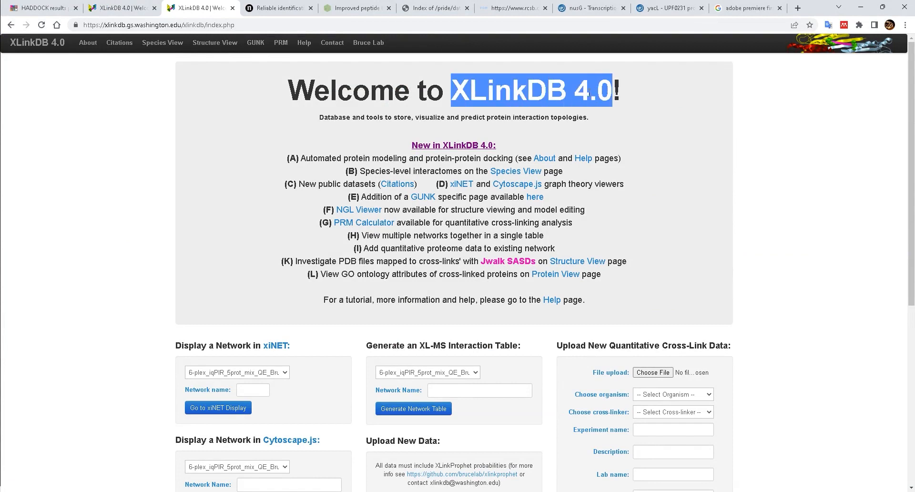
pyautogui.click(585, 93)
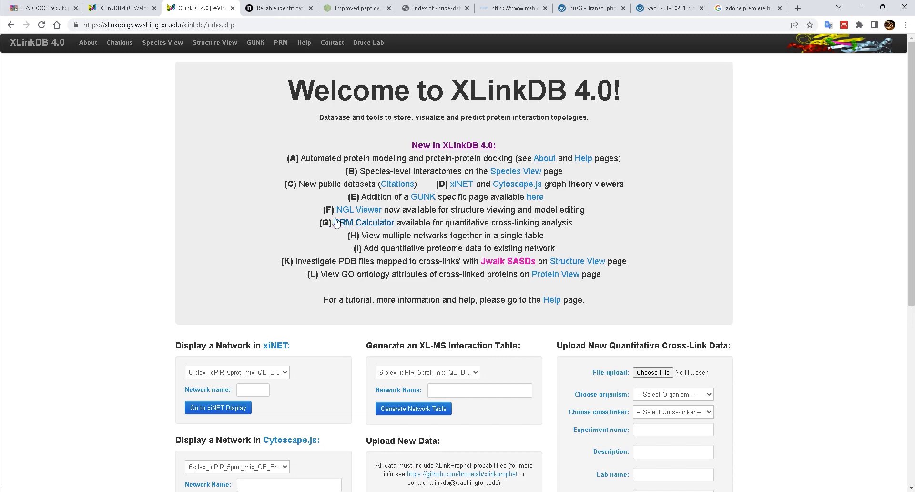
# - Open XLinkDB's Species View and examine its species datasets, xiNET and Cytoscape.js network options, and XL-MS interaction table option
pyautogui.click(160, 45)
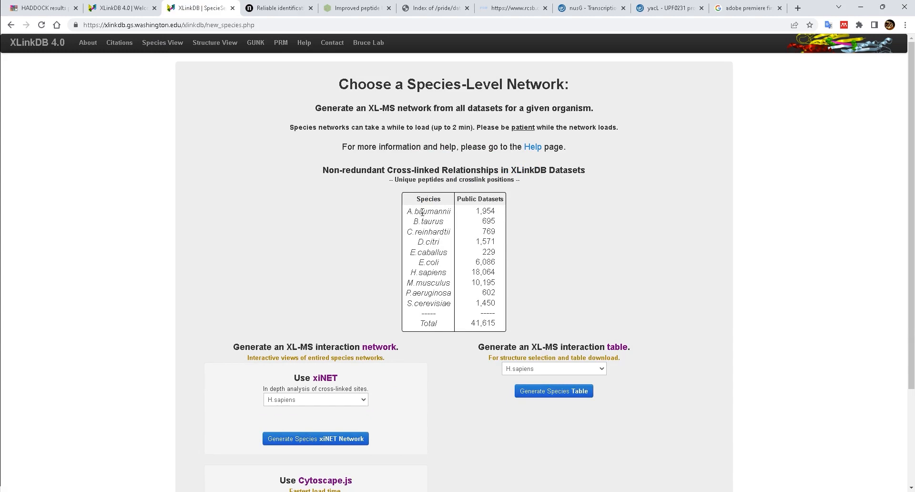
pyautogui.scroll(-2, 414, 197)
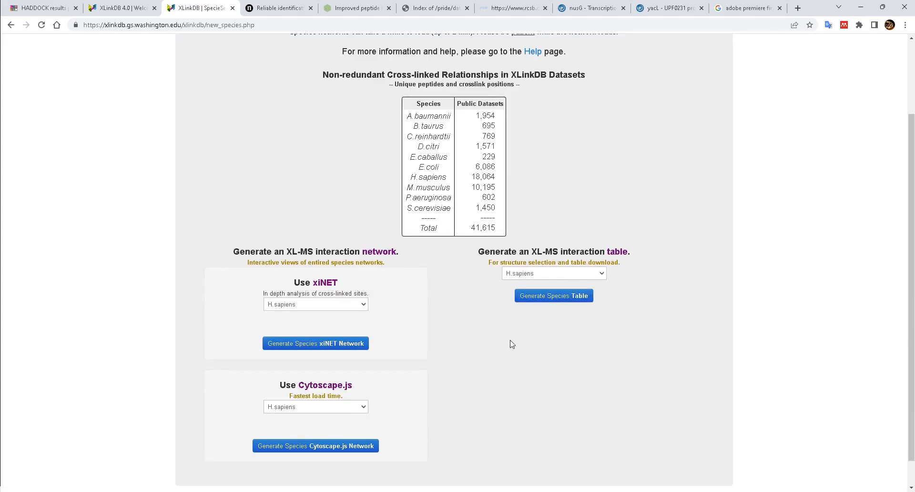
pyautogui.scroll(-1, 477, 331)
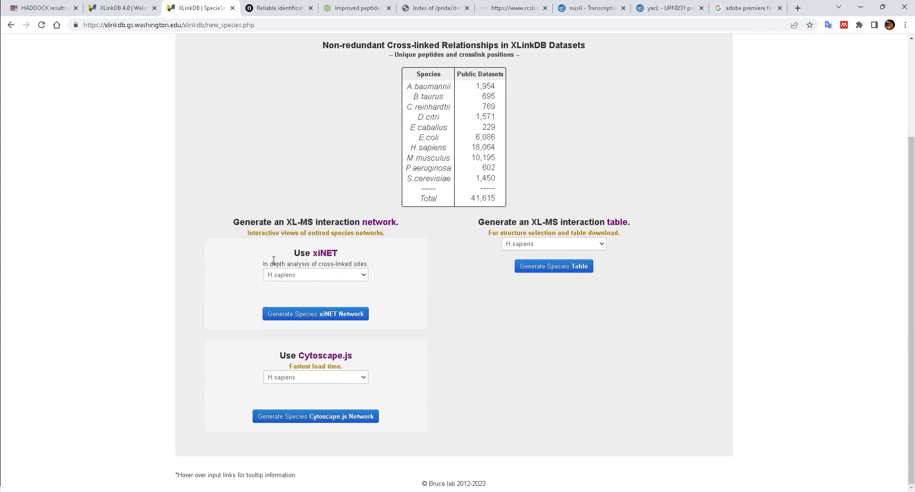
pyautogui.moveTo(295, 252); pyautogui.dragTo(344, 257)
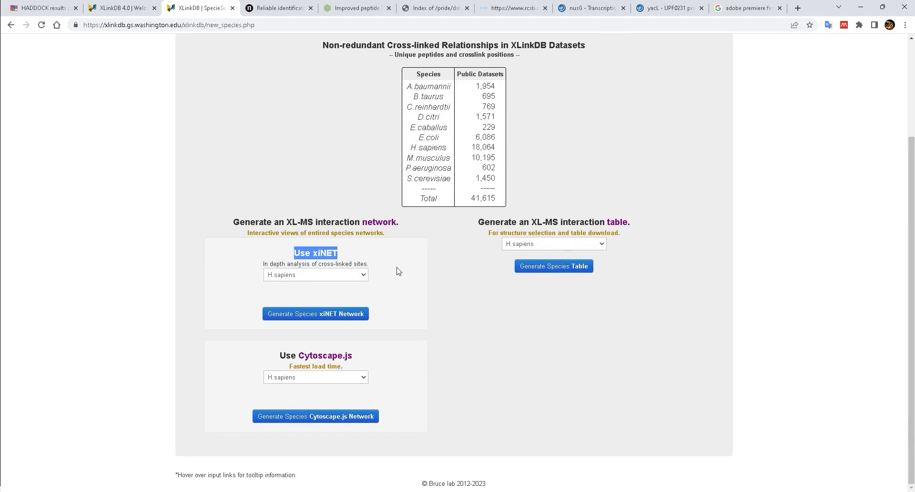
pyautogui.click(564, 210)
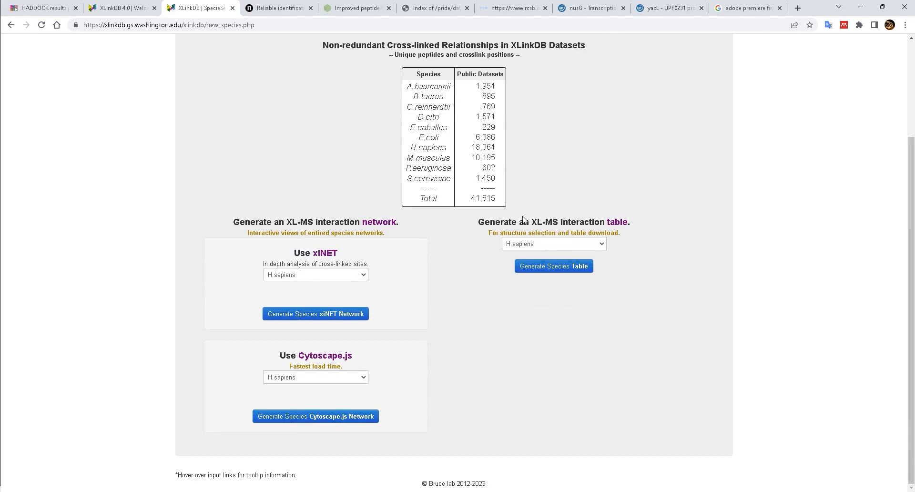
pyautogui.moveTo(531, 222); pyautogui.dragTo(645, 229)
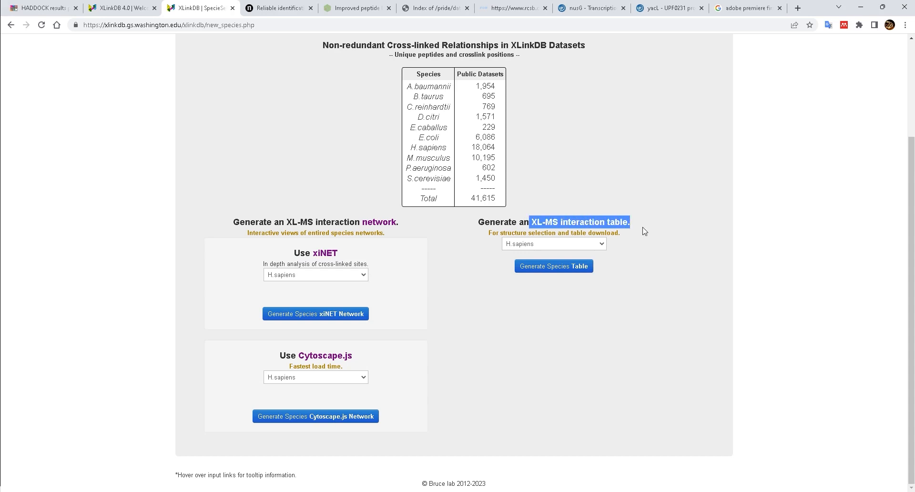
# - Generate the H.sapiens species interaction table and download its data table
pyautogui.click(570, 269)
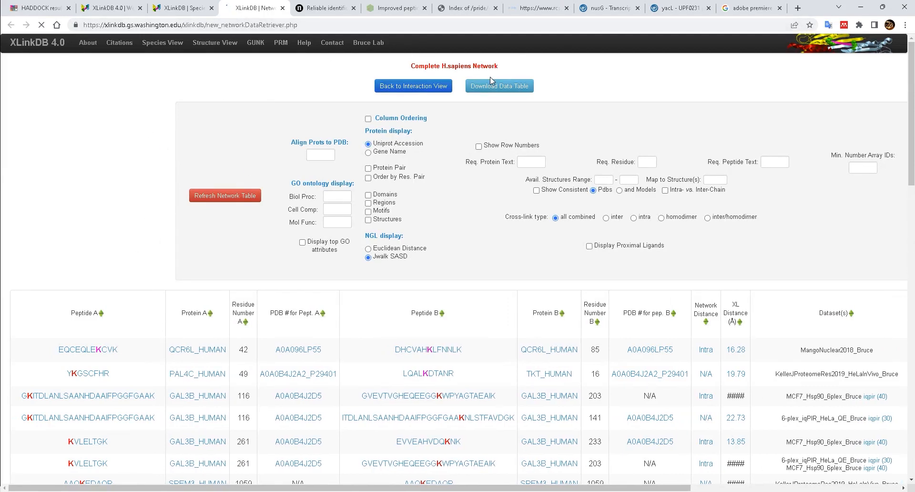
pyautogui.click(500, 86)
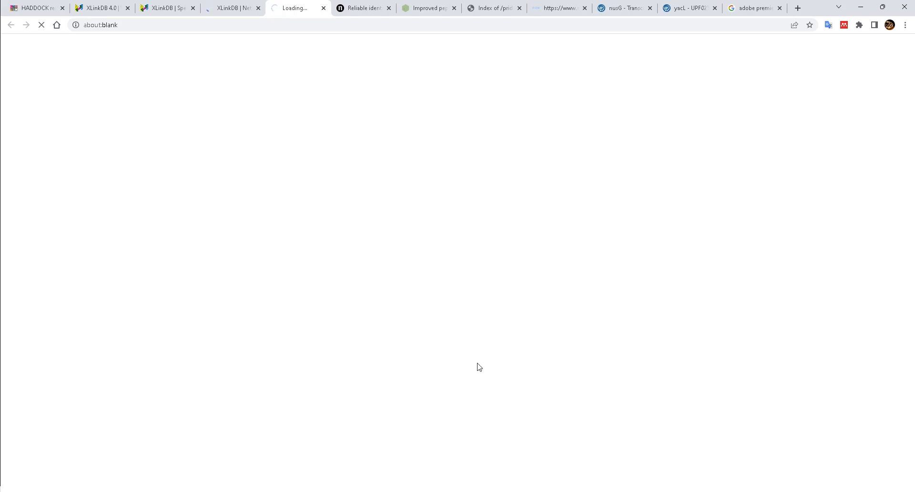
# - Open the xlinkdb-output_human workbook from the XMAS_testing folder
pyautogui.moveTo(573, 491)
pyautogui.moveTo(0, 80); pyautogui.dragTo(419, 87)
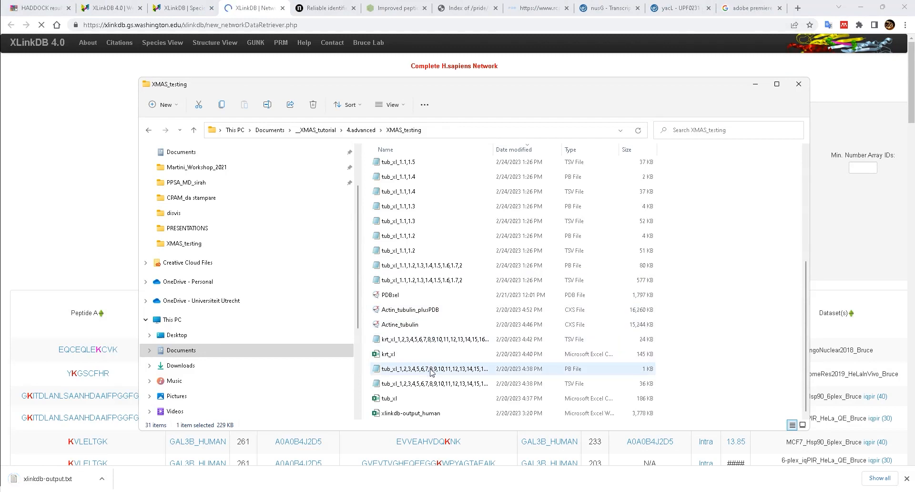
pyautogui.click(426, 414)
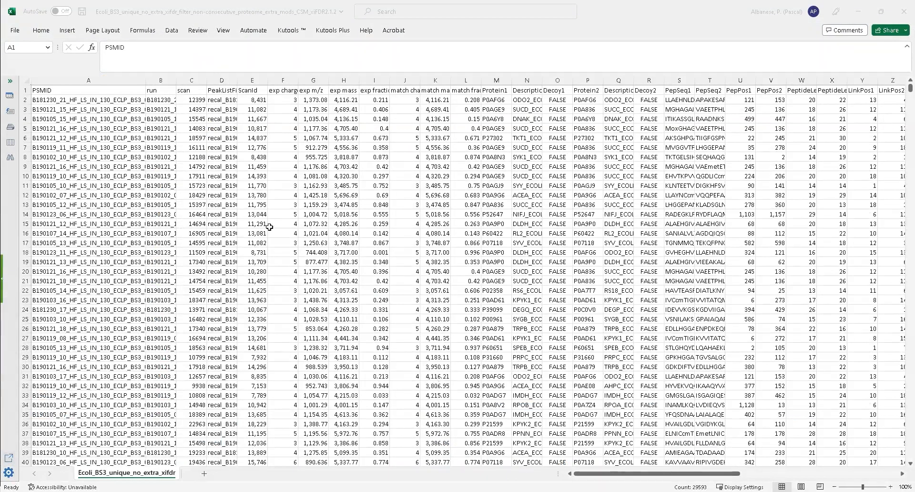
pyautogui.click(88, 80)
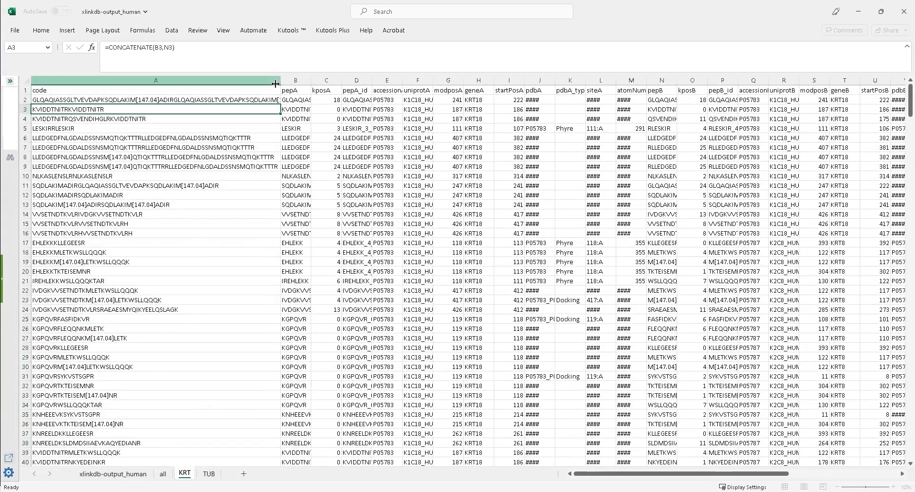
# - Narrow the code column on the KRT sheet and look through the cross-link rows
pyautogui.moveTo(282, 82); pyautogui.dragTo(127, 73)
pyautogui.click(98, 76)
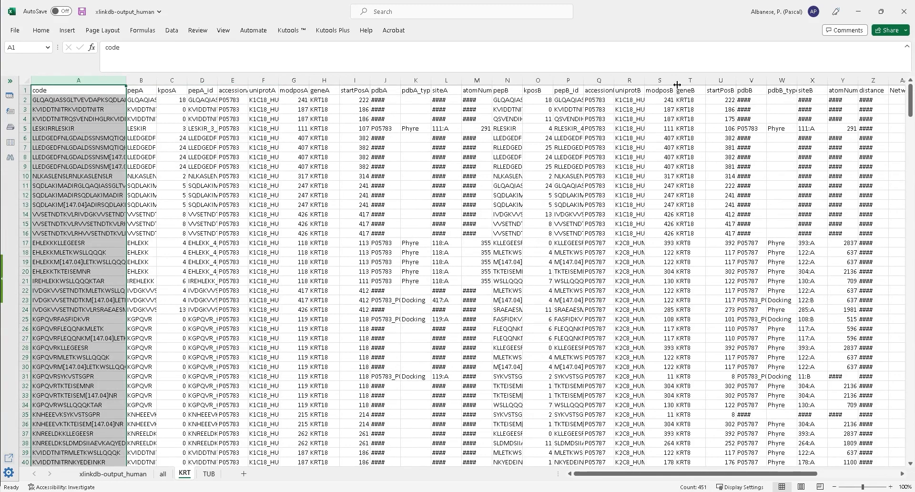
pyautogui.scroll(-8, 556, 161)
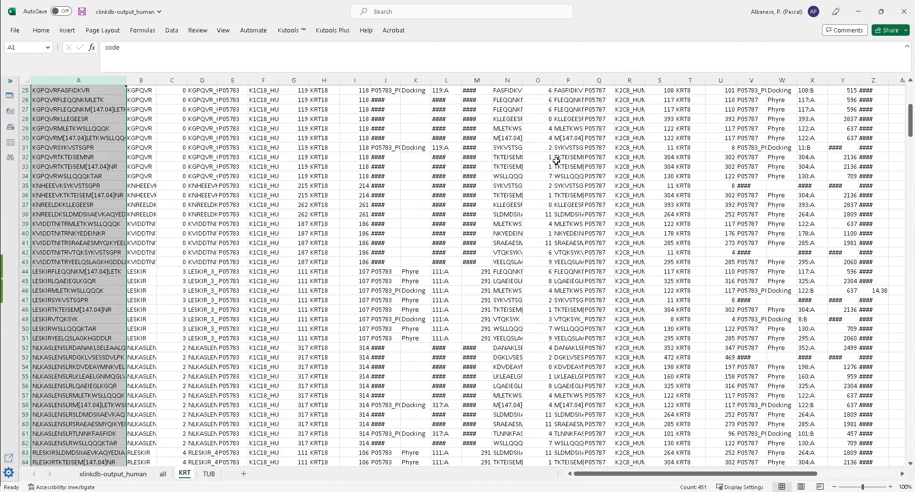
# - Clear the row filter on the xlinkdb-output_human sheet
pyautogui.click(113, 474)
pyautogui.scroll(2, 79, 123)
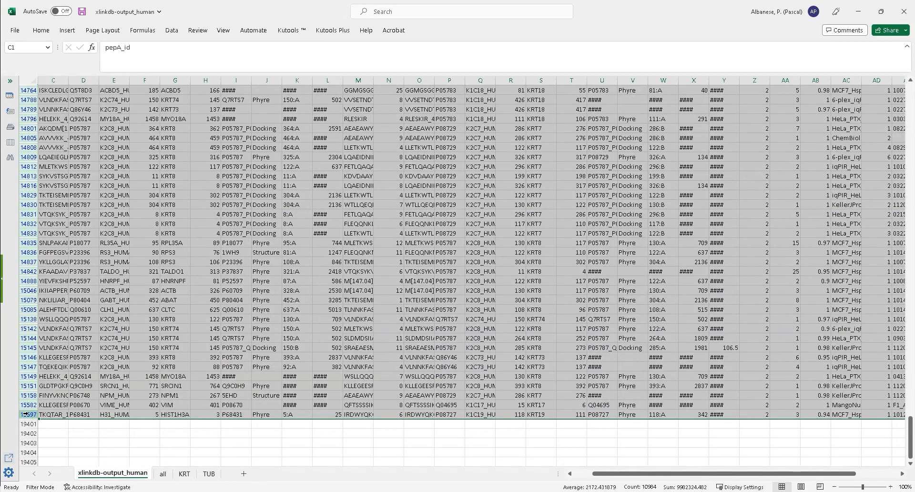
pyautogui.click(175, 109)
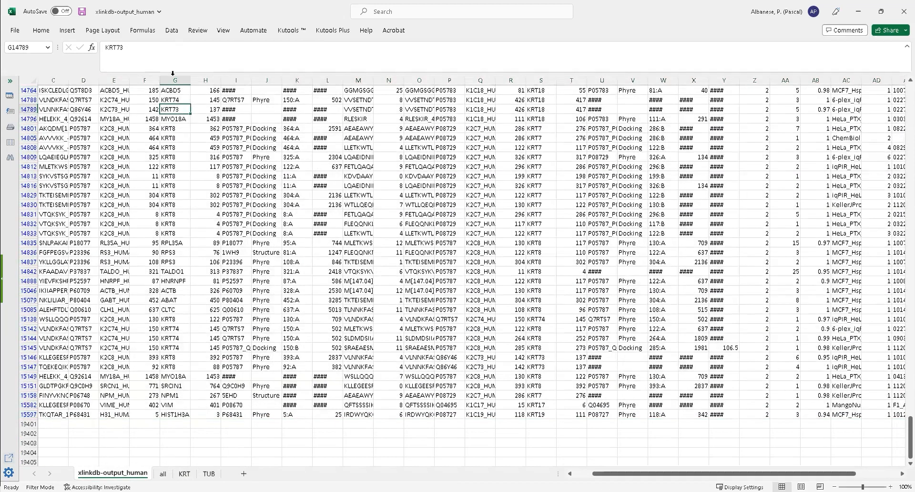
pyautogui.click(172, 31)
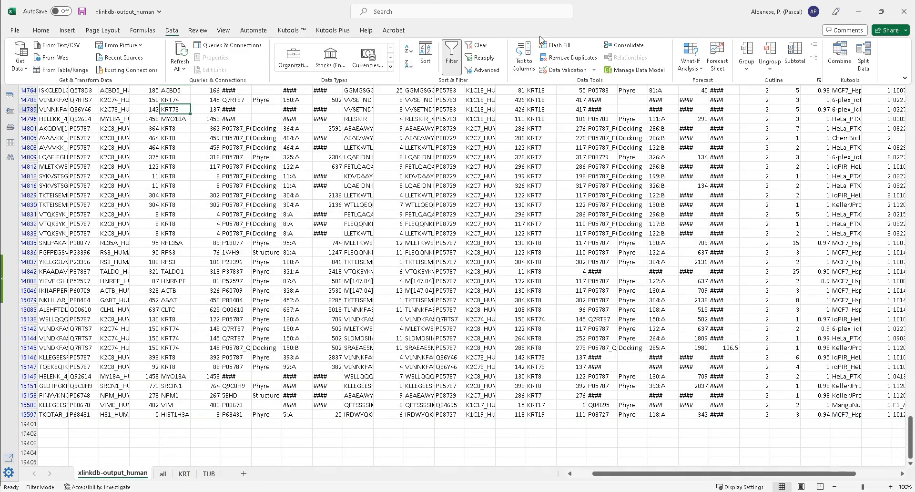
pyautogui.click(478, 45)
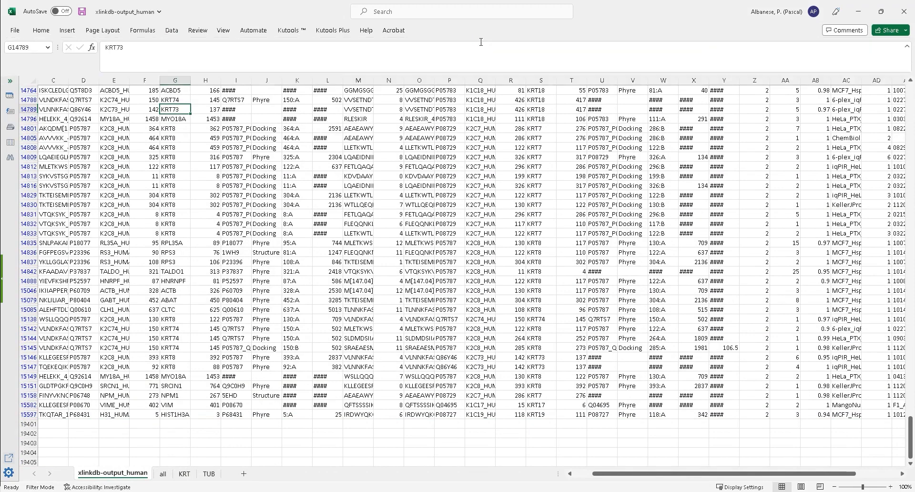
# - Select column C, widen the second protein's UniProt name column (Q), and look through the human cross-link rows
pyautogui.click(53, 80)
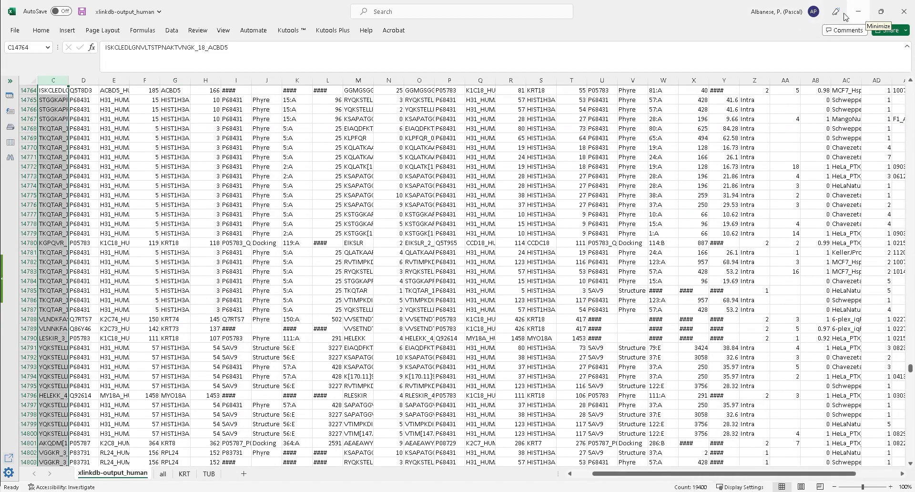
pyautogui.scroll(8, 415, 215)
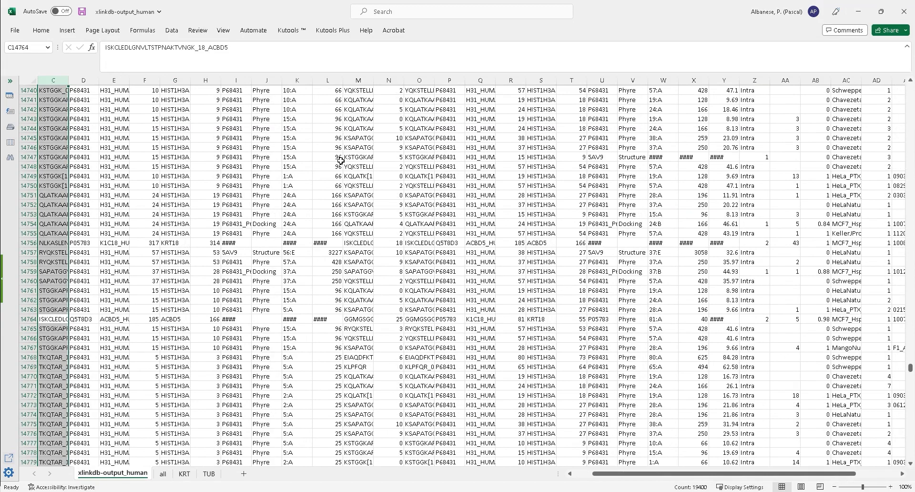
pyautogui.scroll(10, 420, 172)
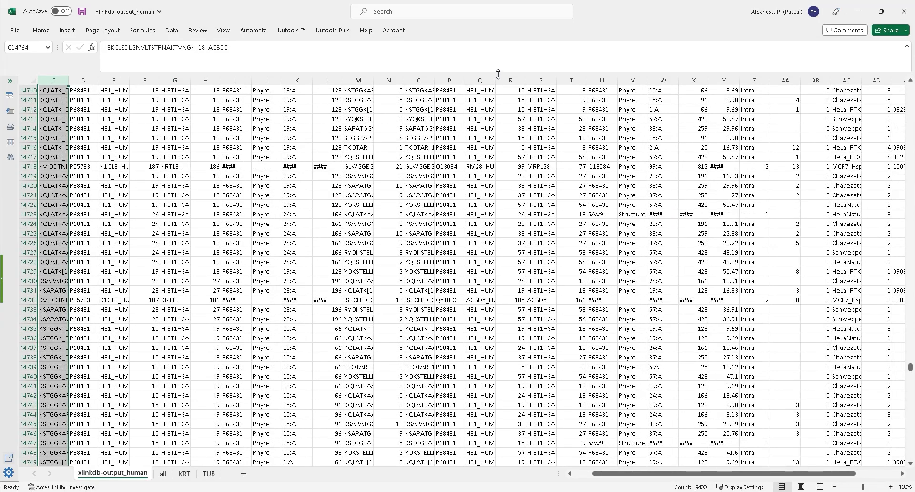
pyautogui.moveTo(493, 74); pyautogui.dragTo(553, 76)
pyautogui.scroll(6, 585, 143)
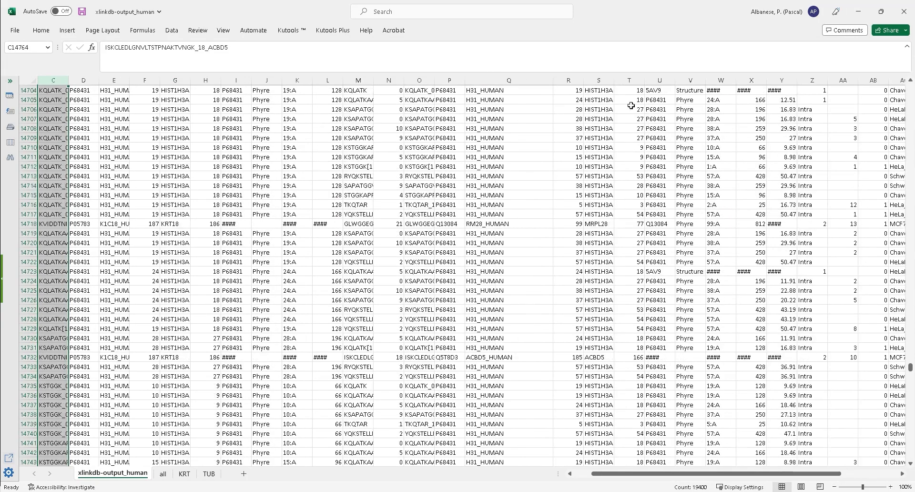
# - Minimize the xlinkdb-output_human and Ecoli_BS3 workbooks and switch to the tub_xl workbook
pyautogui.click(865, 12)
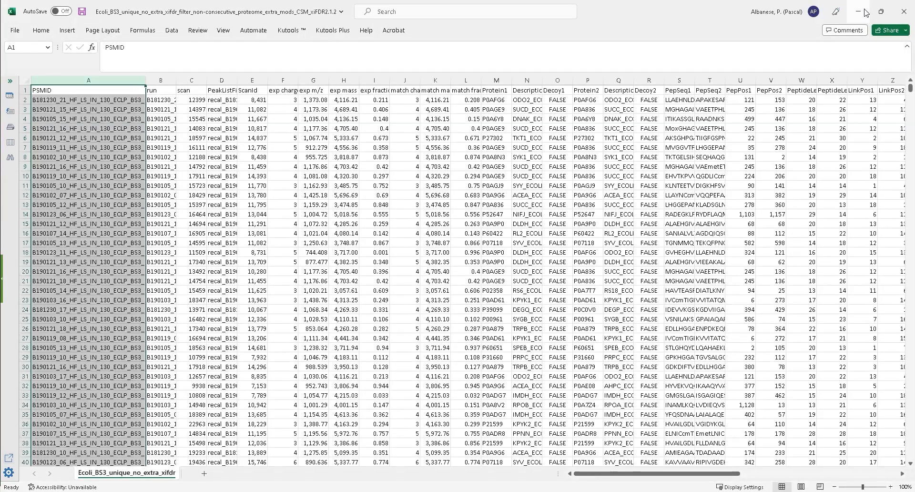
pyautogui.click(858, 13)
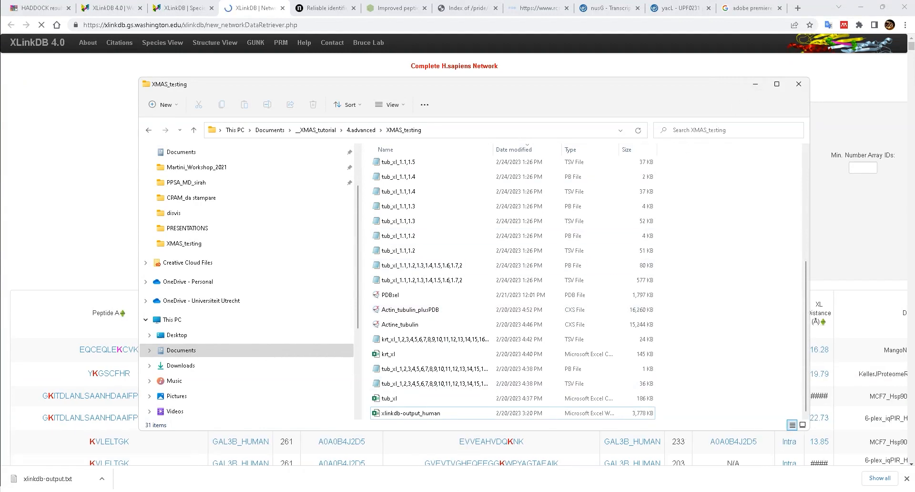
pyautogui.moveTo(574, 491)
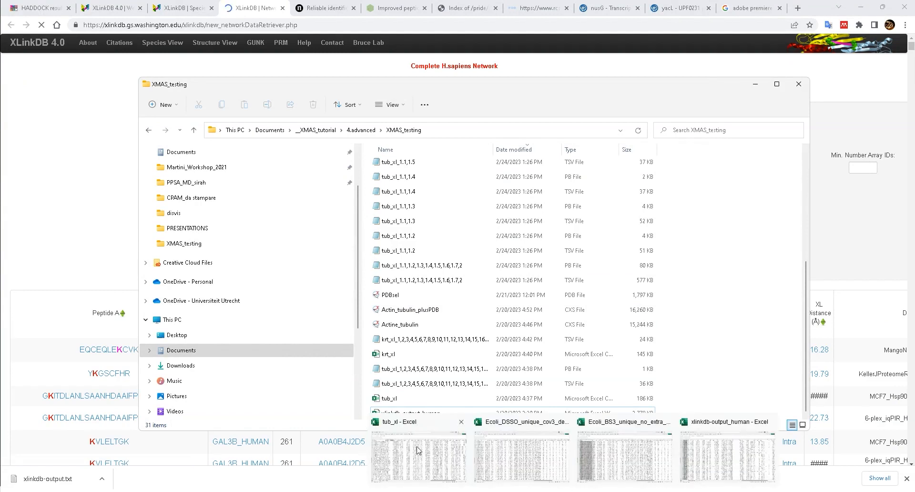
pyautogui.click(417, 449)
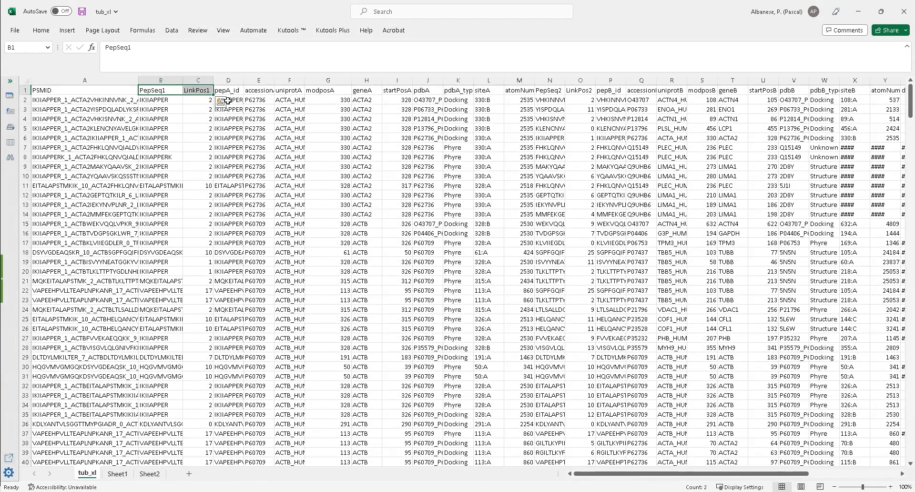
# - Widen the uniprotA column in tub_xl and look through the protein names in the cross-link rows
pyautogui.moveTo(305, 79); pyautogui.dragTo(350, 82)
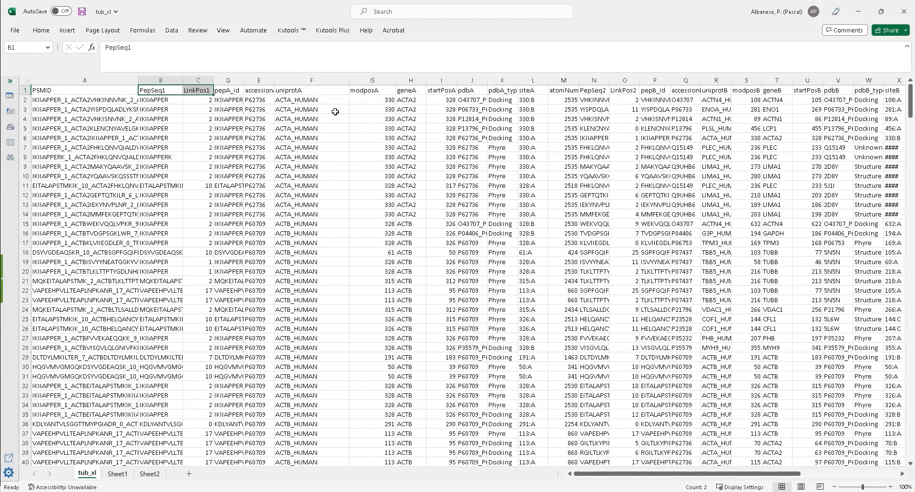
pyautogui.click(329, 110)
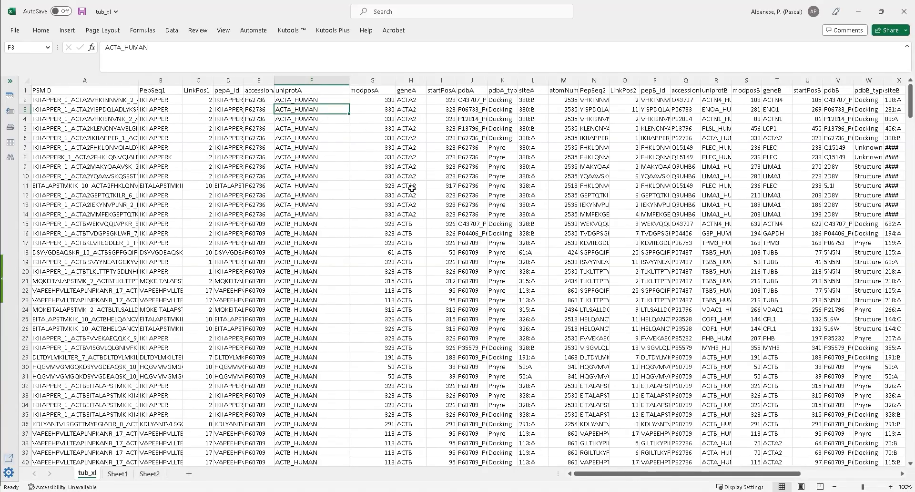
pyautogui.scroll(-10, 412, 188)
pyautogui.scroll(-20, 411, 189)
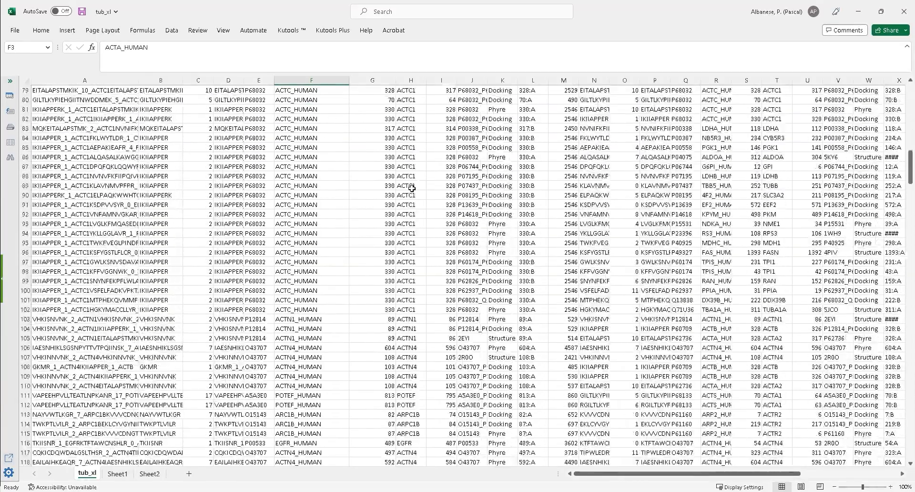
pyautogui.scroll(20, 366, 209)
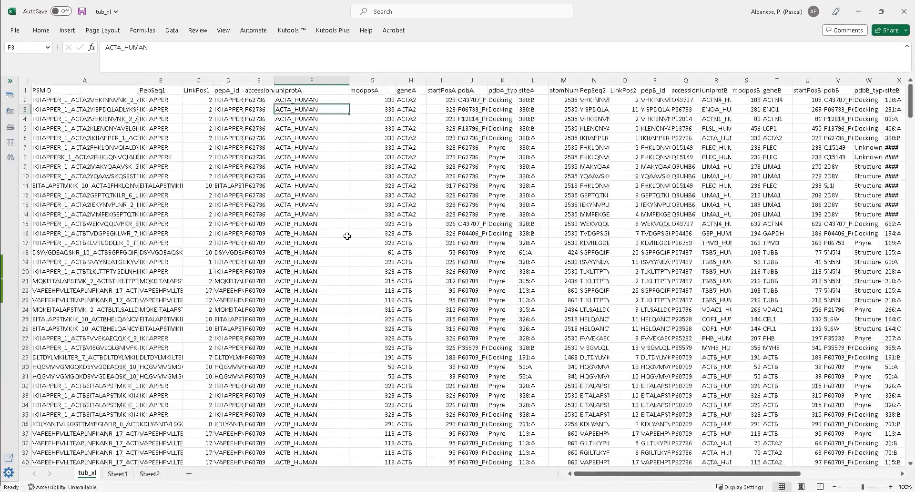
# - Select the first accession codes in column E of tub_xl and open Sheet1 with the accession list
pyautogui.moveTo(259, 99); pyautogui.dragTo(259, 147)
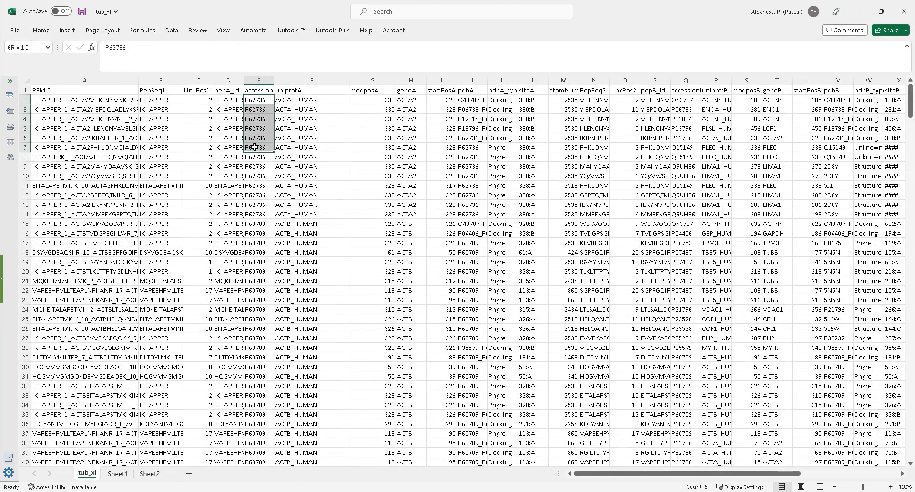
pyautogui.click(119, 474)
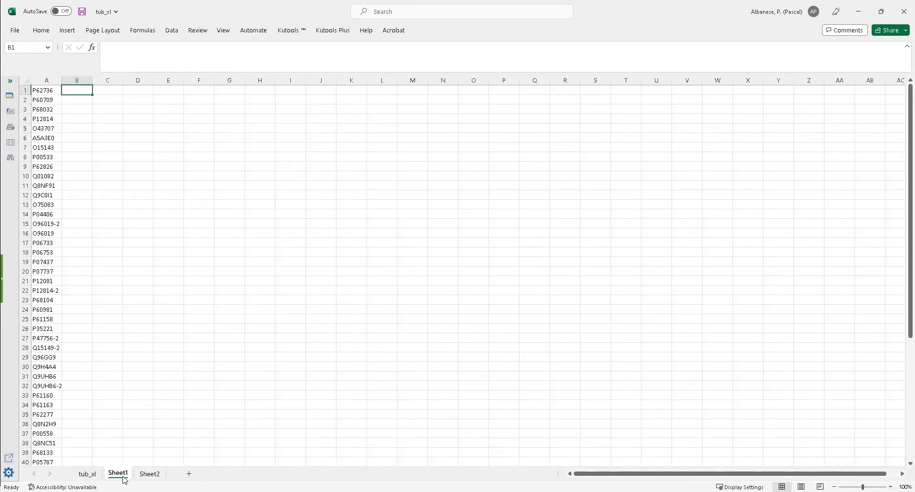
# - Select the accession list A1:A59 in Sheet1 and examine the CONCATENATE formula in cell A1 of Sheet2
pyautogui.moveTo(46, 87); pyautogui.dragTo(46, 432)
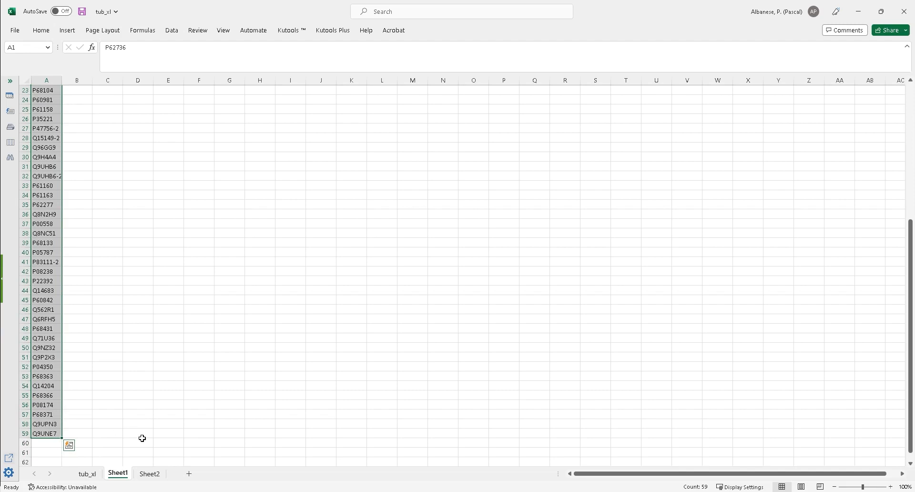
pyautogui.click(150, 474)
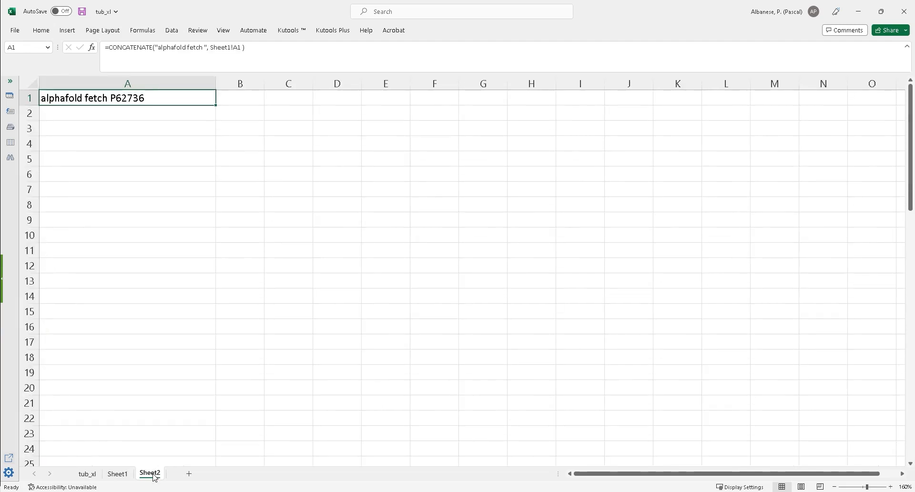
pyautogui.moveTo(109, 46); pyautogui.dragTo(213, 134)
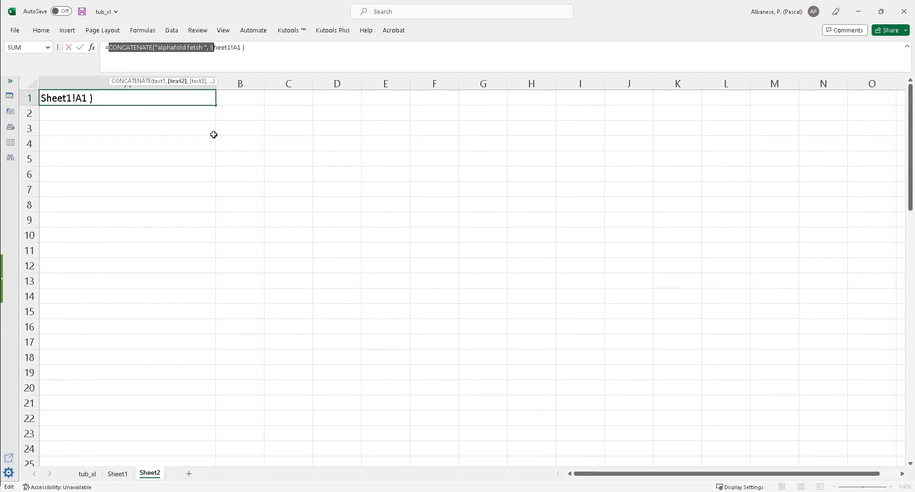
pyautogui.press('Return')
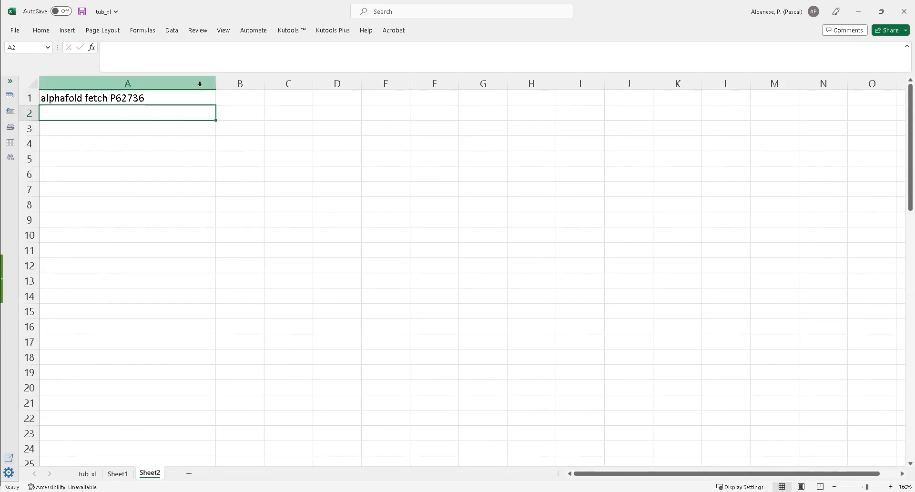
# - Fill the alphafold fetch formula in Sheet2 from cell A1 down to A59
pyautogui.click(211, 98)
pyautogui.moveTo(215, 104); pyautogui.dragTo(208, 227)
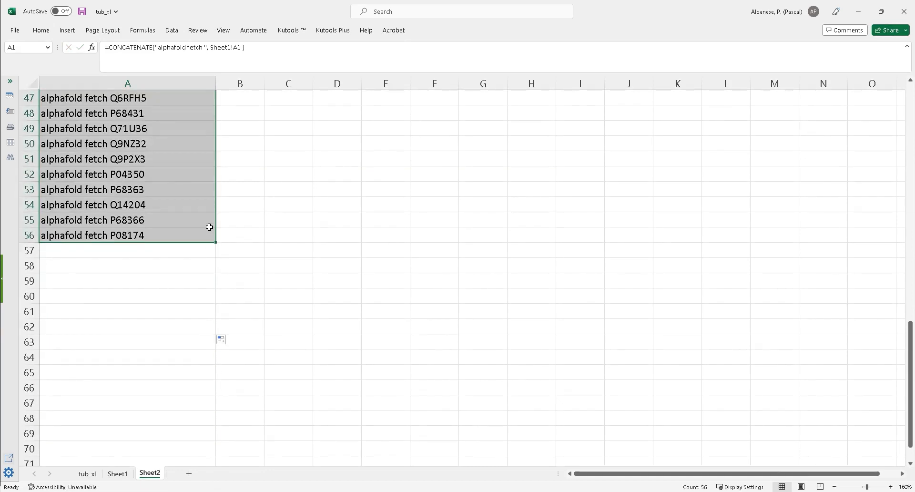
pyautogui.scroll(12, 209, 227)
pyautogui.scroll(-10, 209, 227)
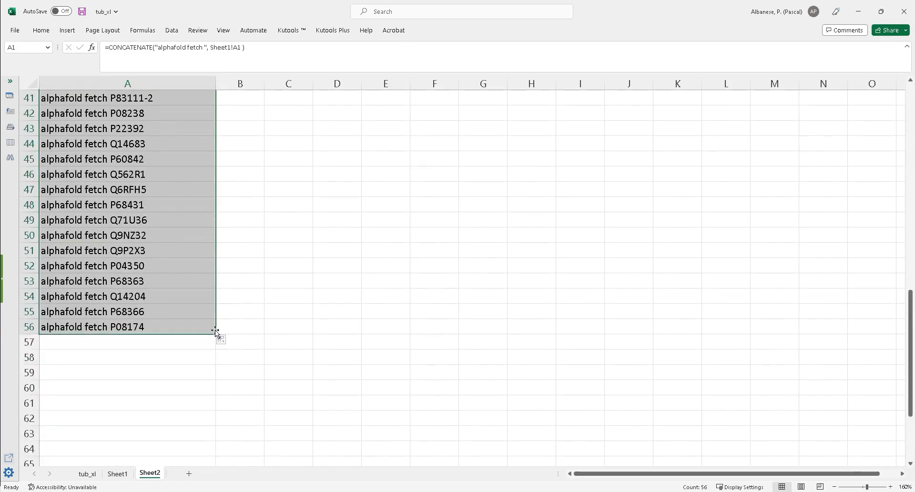
pyautogui.moveTo(216, 334); pyautogui.dragTo(211, 394)
# - Copy the alphafold fetch commands in A1:A59 of Sheet2, switch to ChimeraX and run them as commands
pyautogui.click(150, 373)
pyautogui.moveTo(150, 373); pyautogui.dragTo(157, 50)
pyautogui.hotkey('ctrl', 'c')
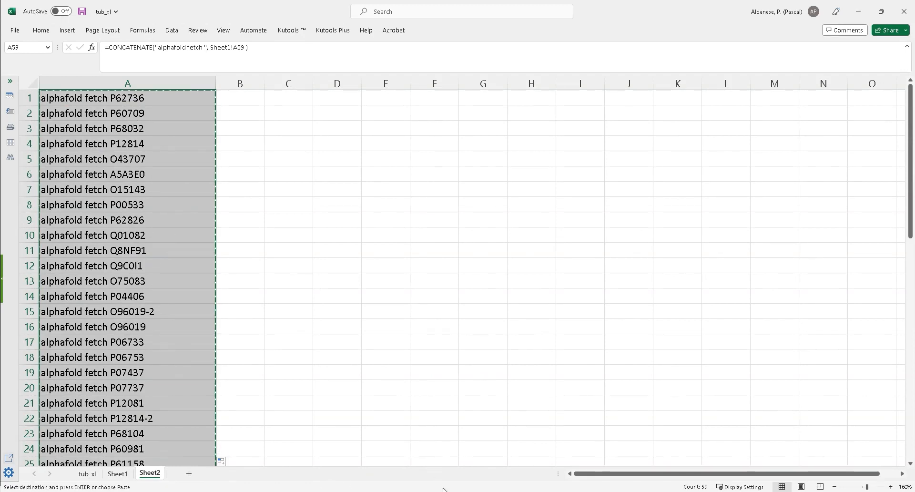
pyautogui.click(469, 491)
pyautogui.click(420, 454)
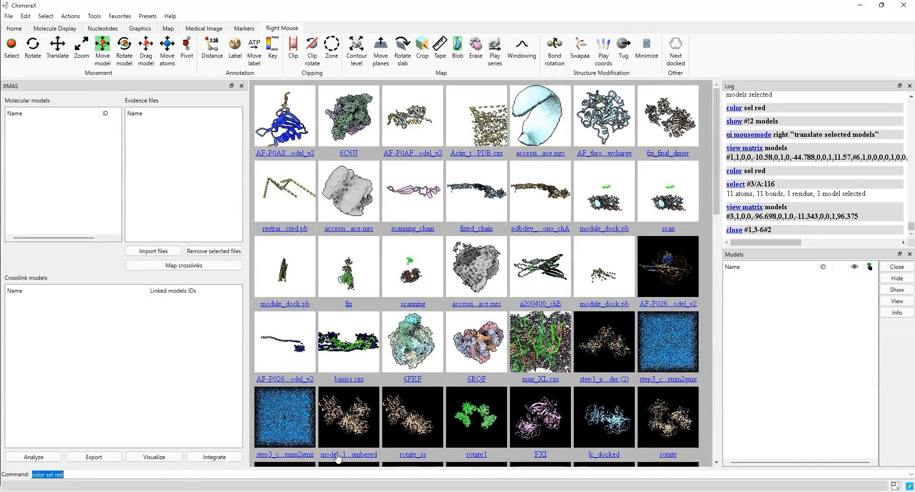
pyautogui.tripleClick(88, 474)
pyautogui.hotkey('ctrl', 'v')
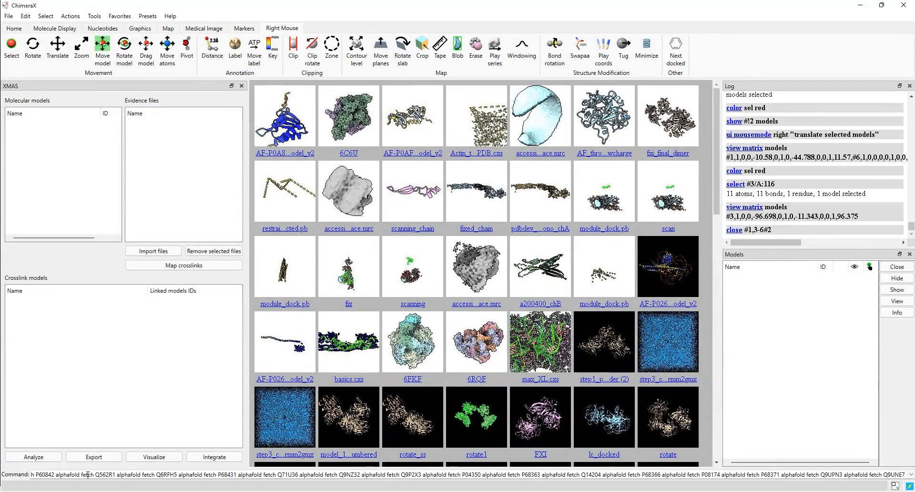
pyautogui.press('Return')
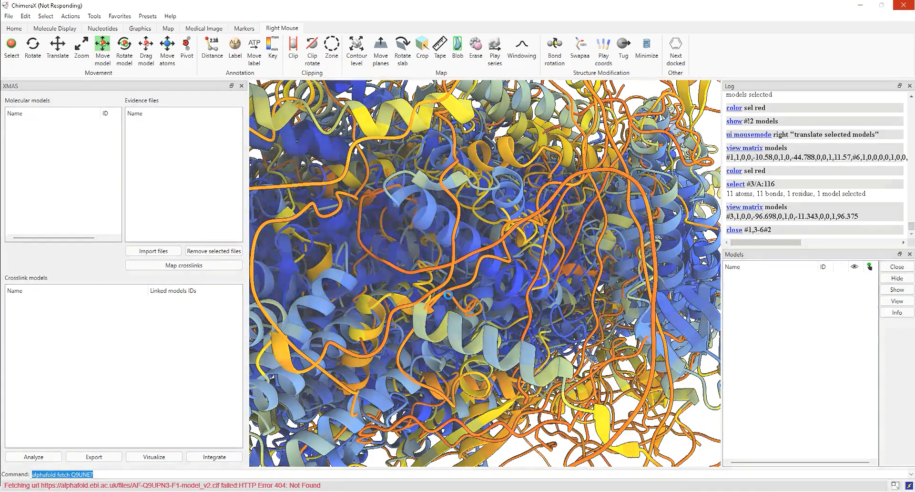
# - Arrange all fetched AlphaFold models in a grid with the tile command
pyautogui.scroll(-5, 434, 291)
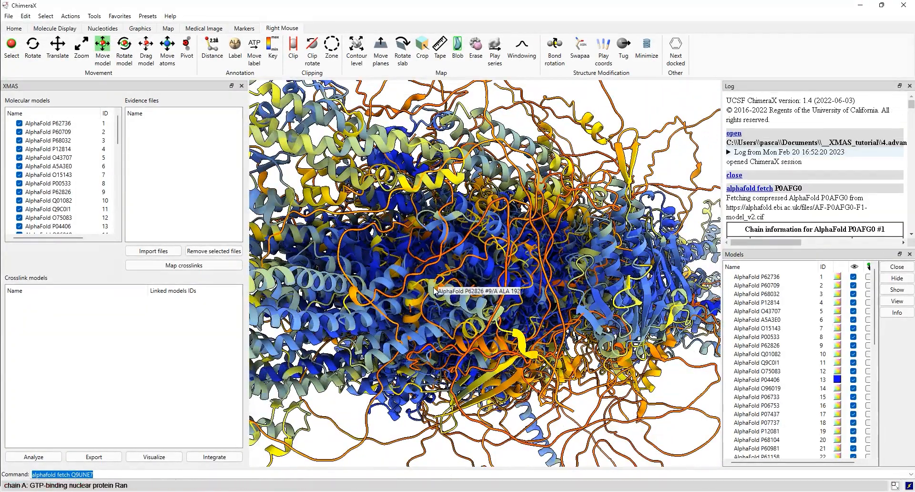
pyautogui.scroll(-2, 533, 235)
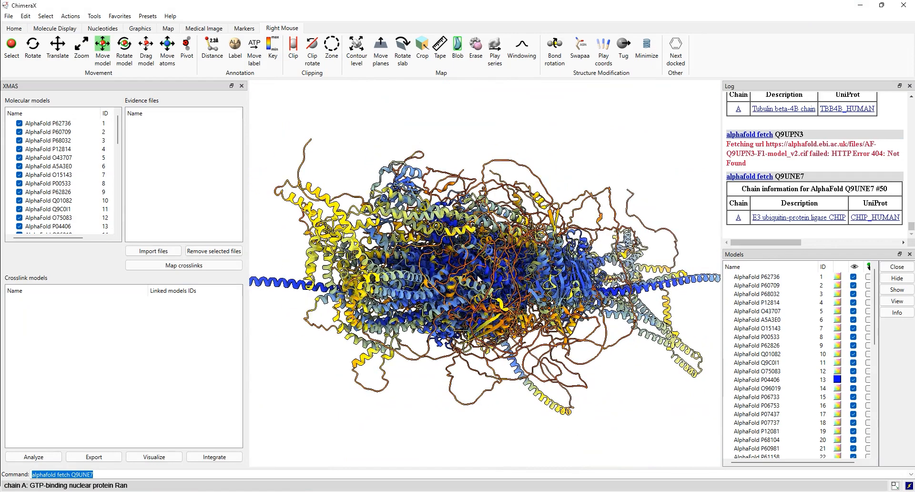
pyautogui.moveTo(478, 275); pyautogui.dragTo(468, 227)
pyautogui.scroll(-1, 509, 186)
pyautogui.moveTo(508, 204); pyautogui.dragTo(476, 207, button='right')
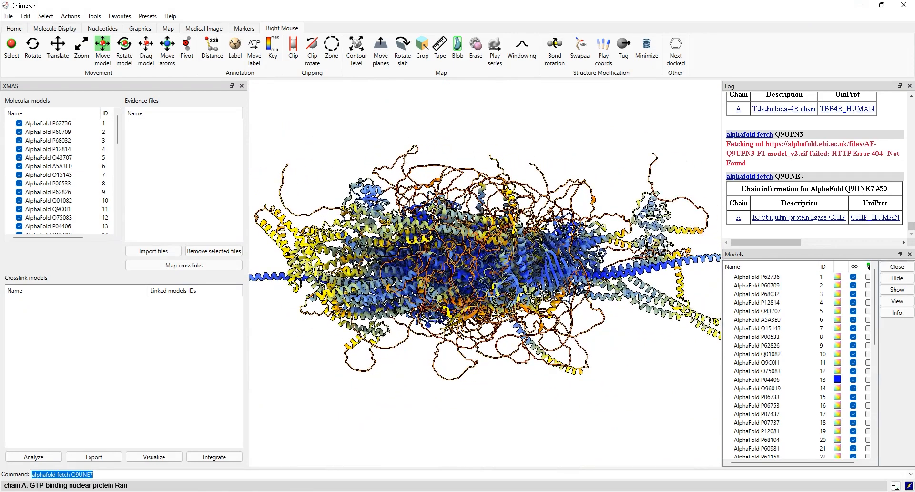
pyautogui.scroll(-2, 475, 206)
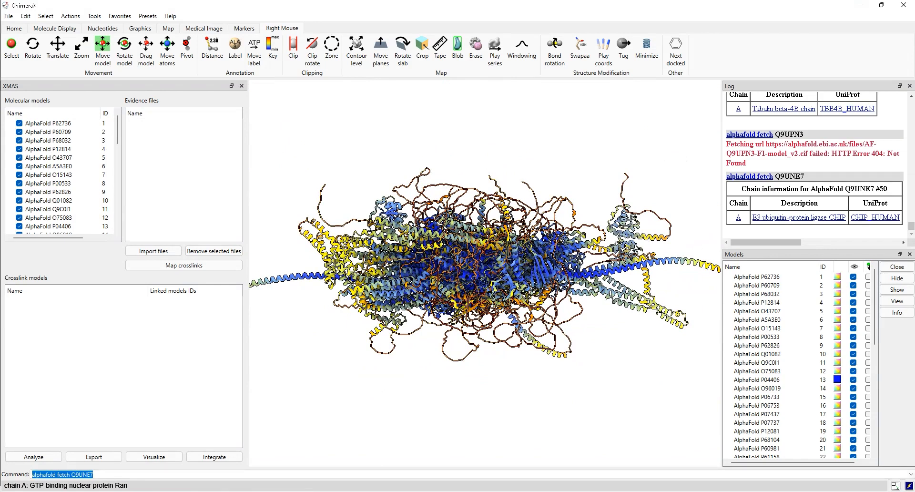
pyautogui.write('tile')
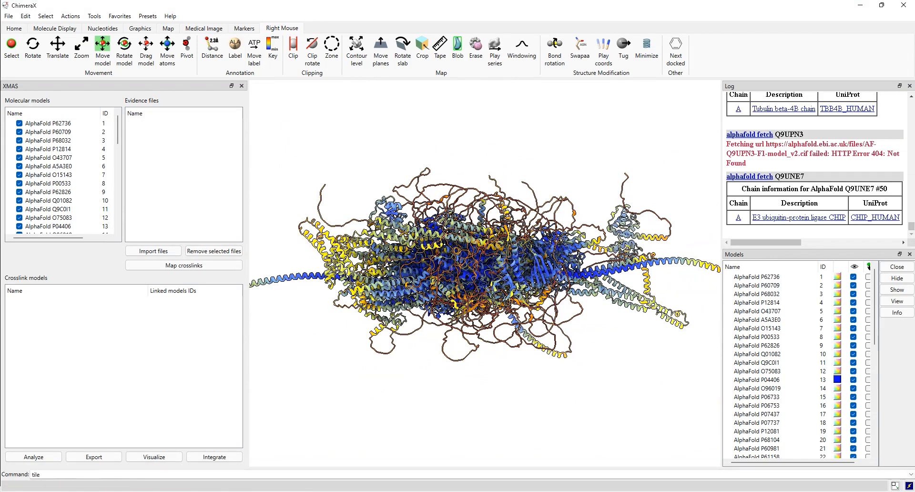
pyautogui.press('Return')
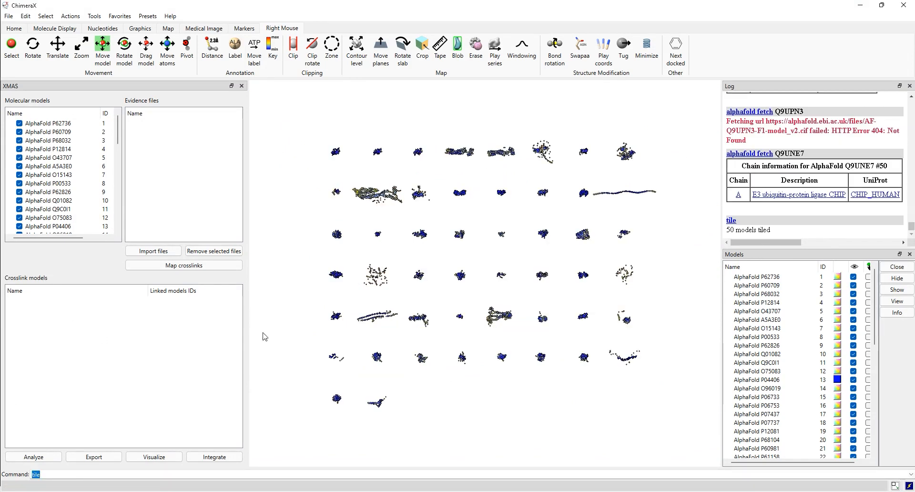
pyautogui.scroll(4, 427, 277)
pyautogui.moveTo(453, 279); pyautogui.dragTo(448, 133)
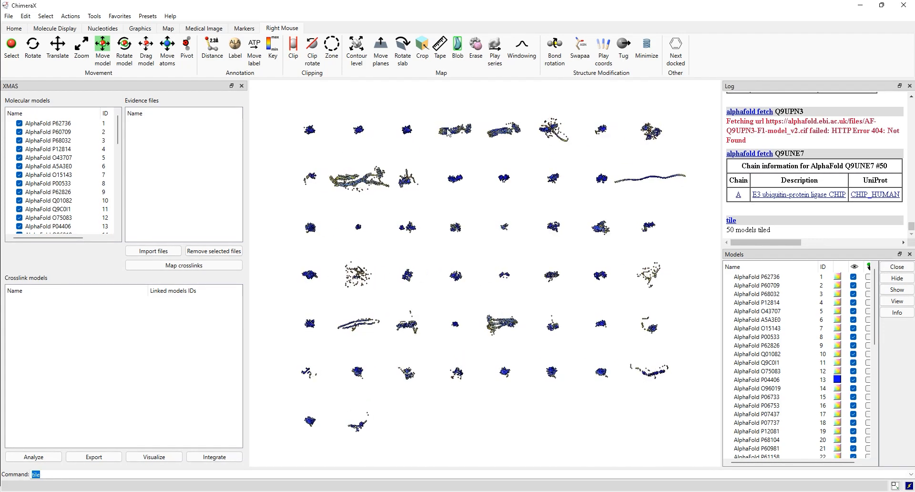
# - Try to import xlinkdb-output_human from the XMAS_testing folder as an XMAS evidence file, and remove it from the evidence files
pyautogui.click(153, 251)
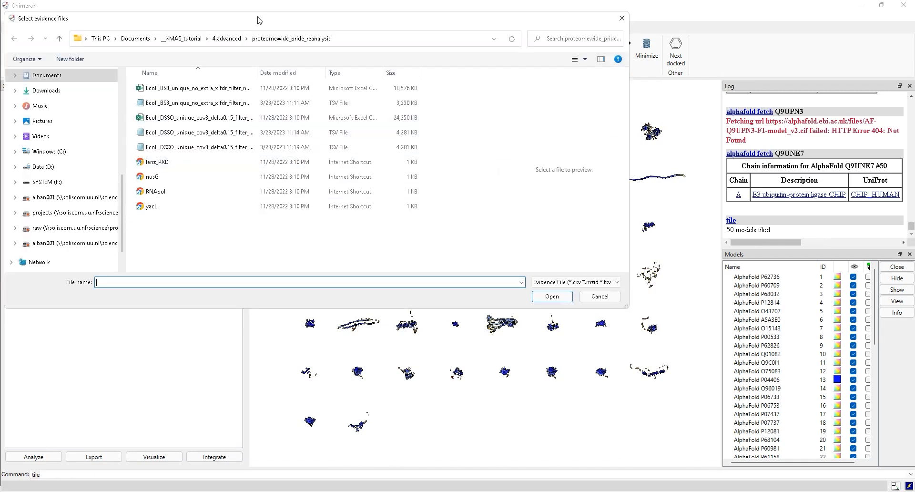
pyautogui.click(230, 43)
pyautogui.doubleClick(171, 103)
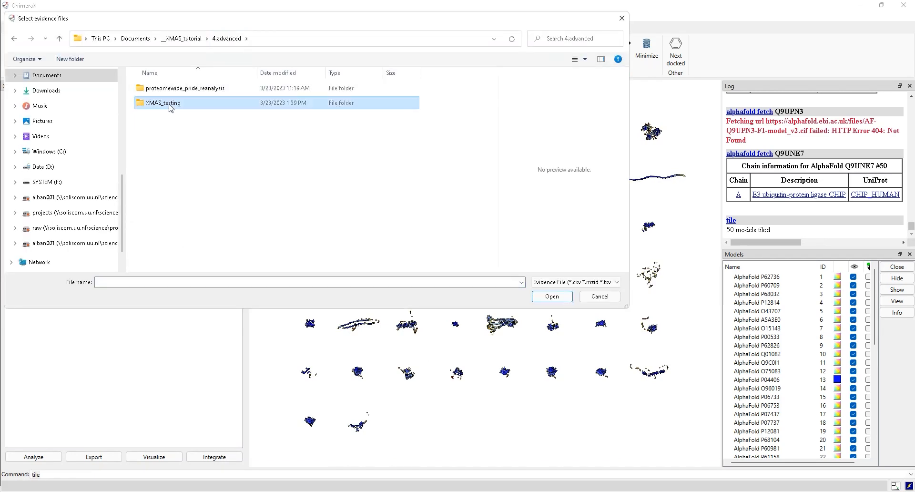
pyautogui.scroll(-1, 231, 205)
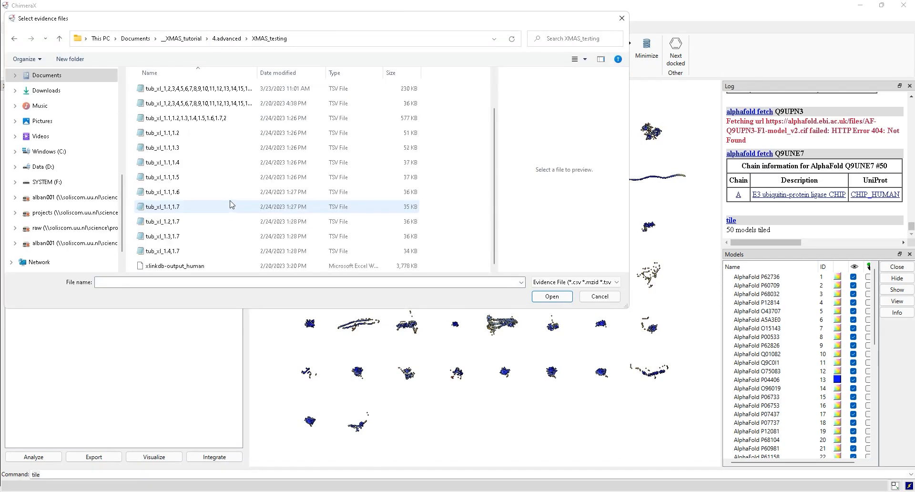
pyautogui.doubleClick(186, 266)
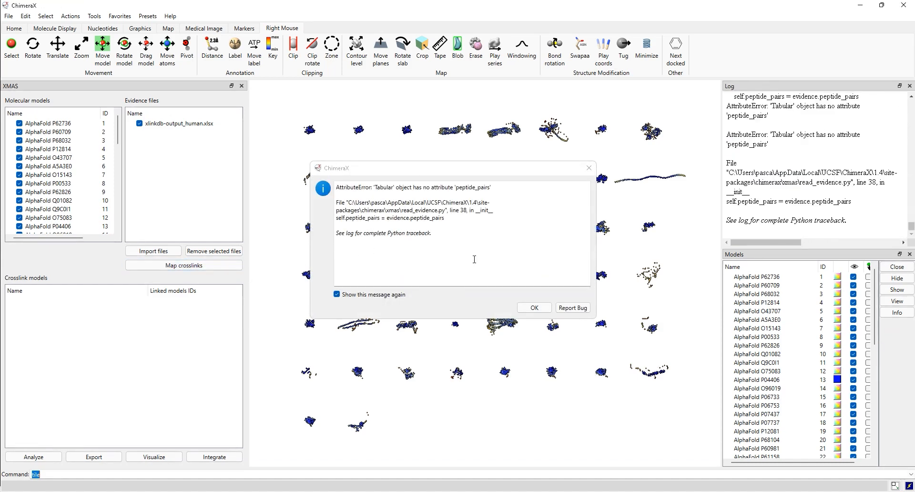
pyautogui.click(534, 308)
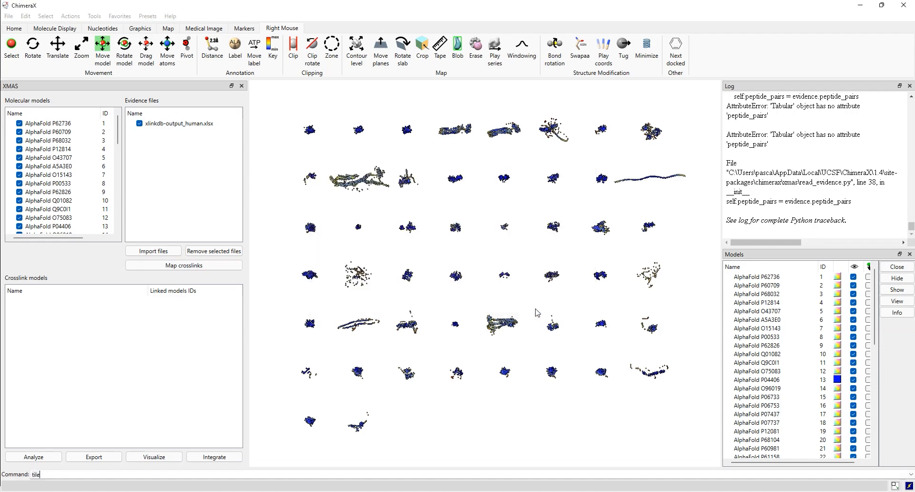
pyautogui.click(185, 125)
pyautogui.click(214, 252)
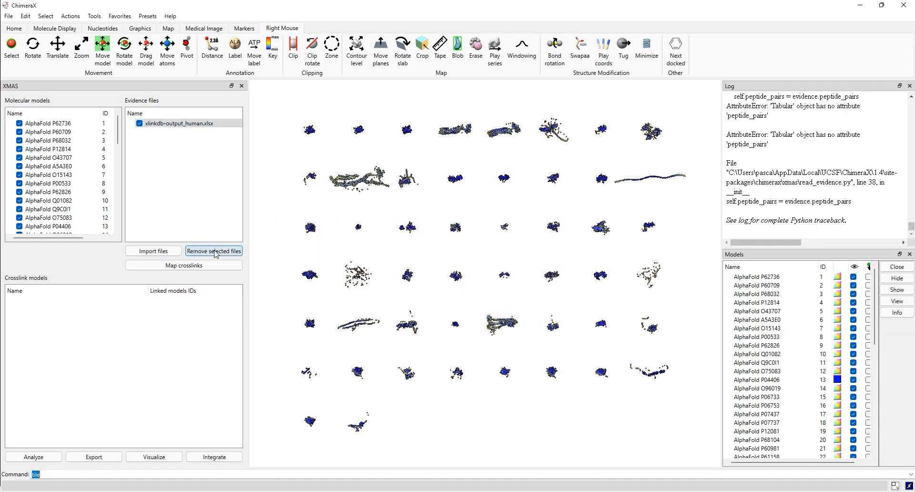
# - Import tub_xl.csv as the XMAS evidence file and map its crosslinks onto the AlphaFold models
pyautogui.click(153, 250)
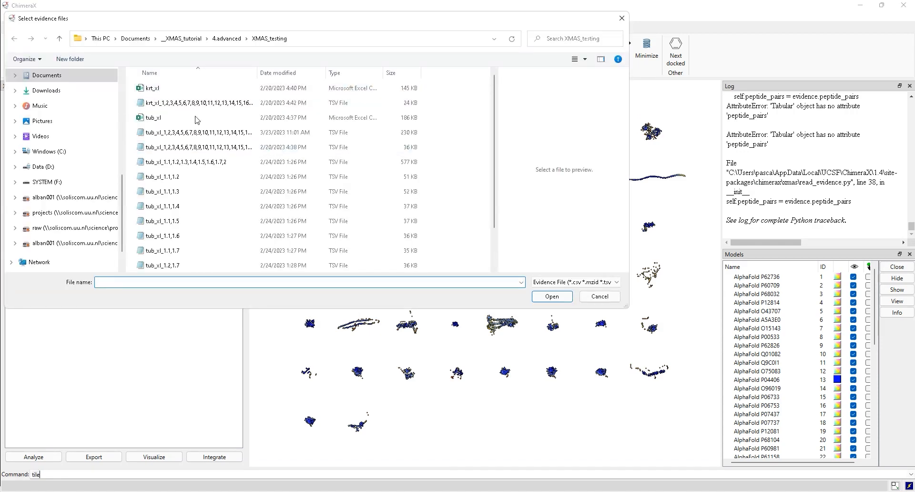
pyautogui.click(176, 118)
pyautogui.doubleClick(177, 118)
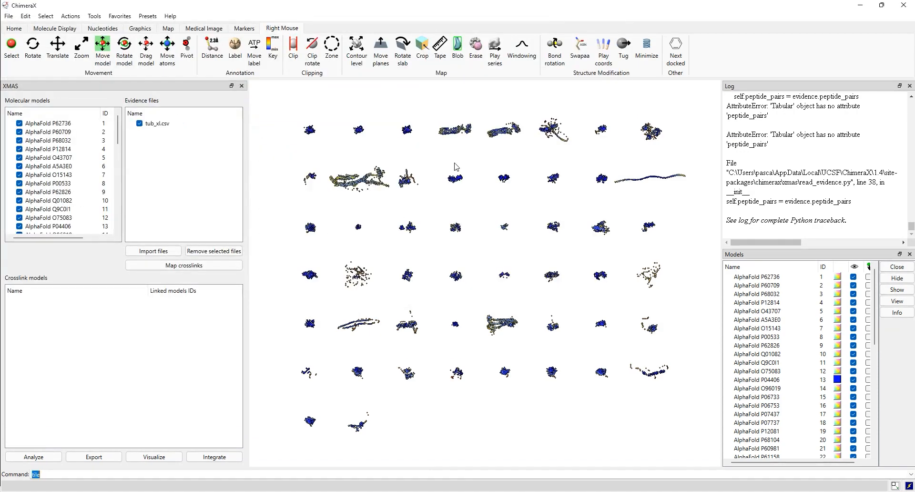
pyautogui.click(169, 264)
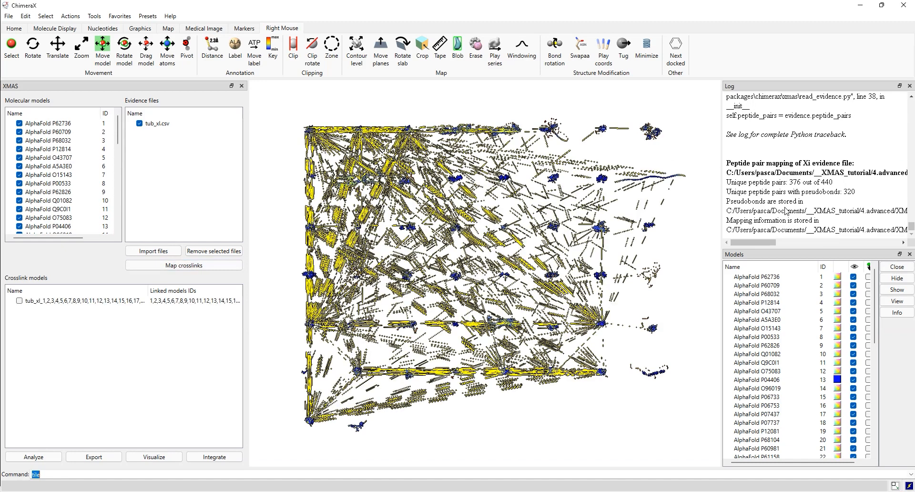
# - Examine the unique peptide pair figures in the log and the crosslinks drawn between the tiled models
pyautogui.moveTo(790, 182); pyautogui.dragTo(799, 183)
pyautogui.scroll(-1, 442, 273)
pyautogui.moveTo(390, 292); pyautogui.dragTo(410, 289)
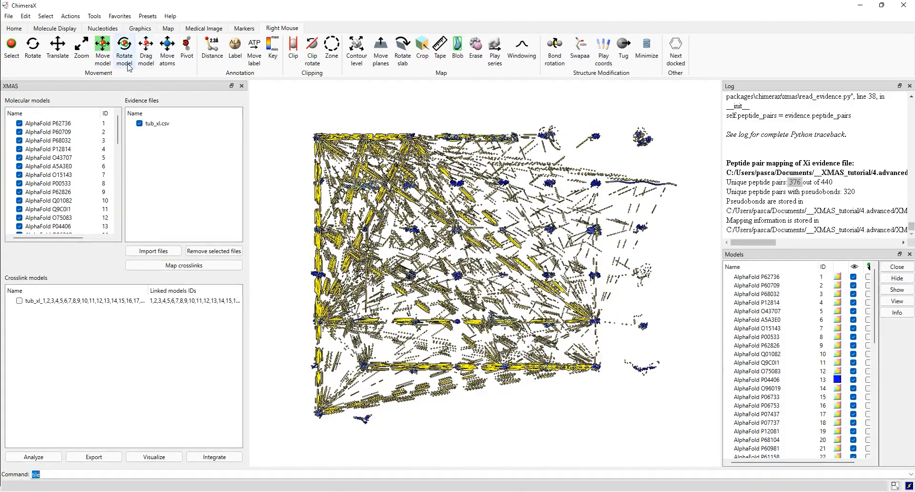
# - Rotate the tiled models with the Rotate model mode, and shift them slightly with the Move model mode
pyautogui.click(124, 48)
pyautogui.moveTo(694, 242); pyautogui.dragTo(635, 192, button='right')
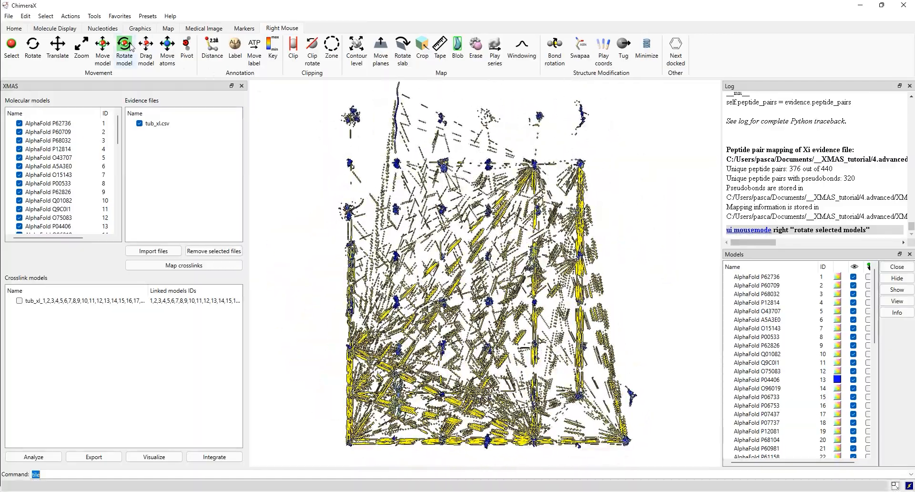
pyautogui.click(102, 47)
pyautogui.moveTo(320, 204); pyautogui.dragTo(338, 186, button='right')
pyautogui.moveTo(421, 217); pyautogui.dragTo(421, 229, button='right')
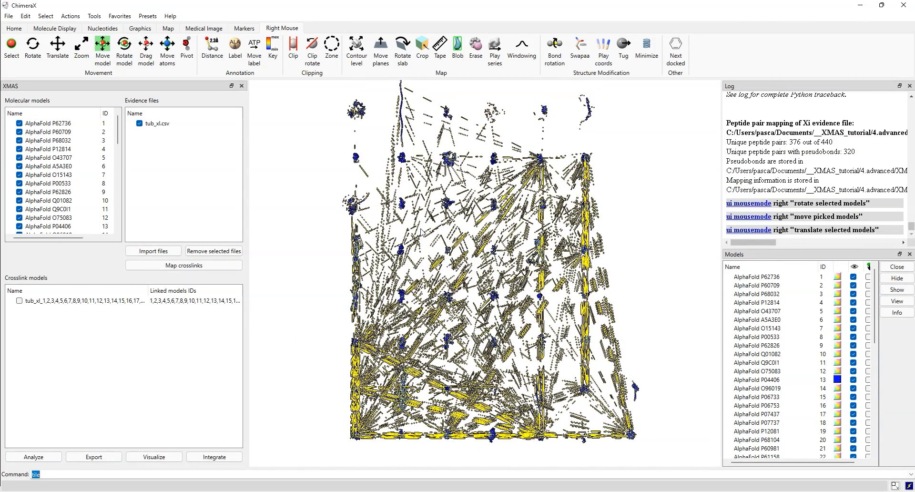
pyautogui.moveTo(511, 357); pyautogui.dragTo(510, 363)
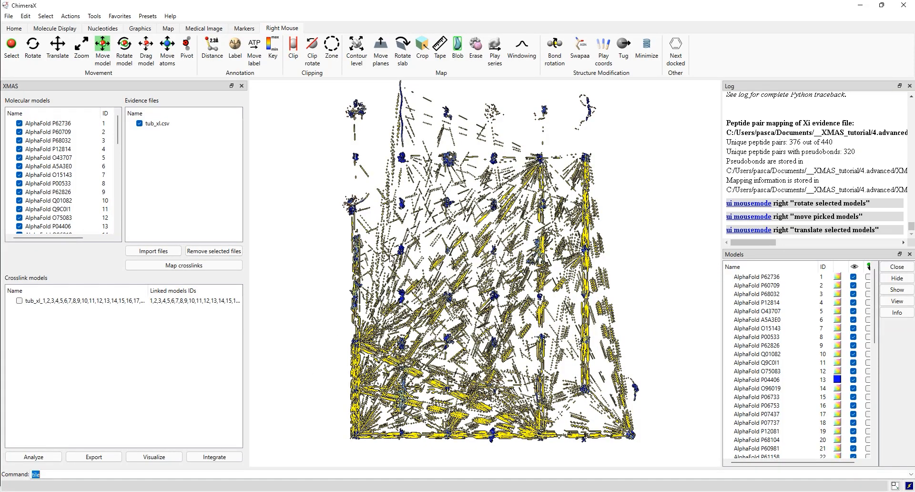
# - Examine two neighbouring protein structures and their crosslinks up close, and return to the overview of the whole crosslink network
pyautogui.scroll(5, 393, 259)
pyautogui.scroll(10, 527, 299)
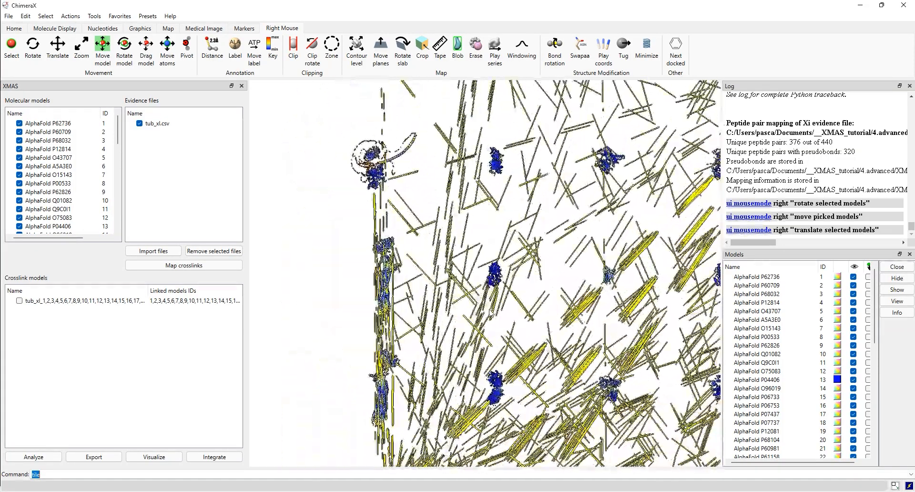
pyautogui.scroll(-4, 527, 316)
pyautogui.moveTo(408, 299); pyautogui.dragTo(377, 285)
pyautogui.moveTo(321, 285); pyautogui.dragTo(416, 361, button='right')
pyautogui.moveTo(395, 222); pyautogui.dragTo(488, 297, button='right')
pyautogui.scroll(5, 373, 335)
pyautogui.scroll(2, 488, 297)
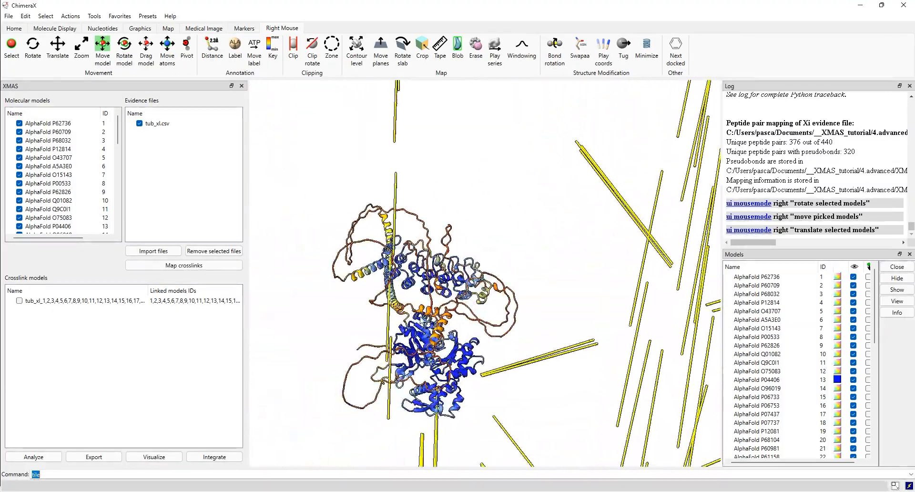
pyautogui.moveTo(392, 349); pyautogui.dragTo(415, 350)
pyautogui.scroll(-8, 459, 344)
pyautogui.scroll(-3, 460, 348)
pyautogui.moveTo(610, 424); pyautogui.dragTo(438, 330, button='right')
pyautogui.scroll(-5, 438, 330)
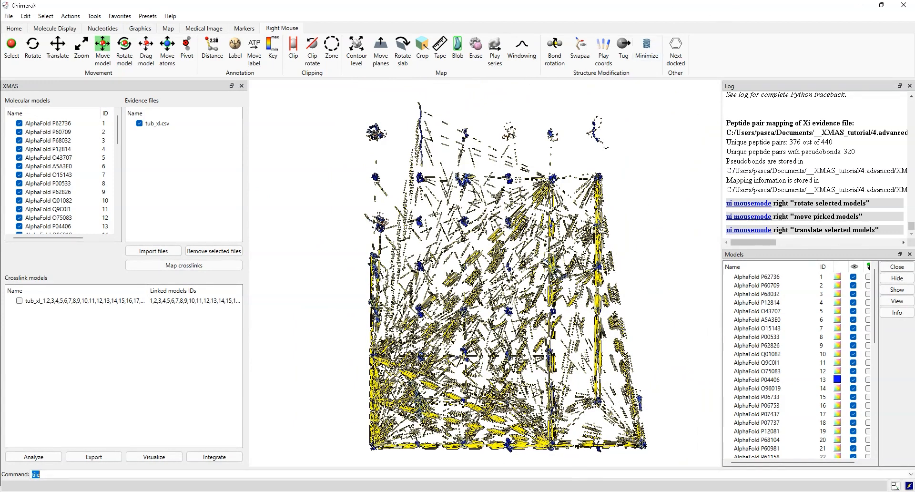
# - Switch to the 4.advanced folder in File Explorer and open the proteomewide_pride_reanalysis folder
pyautogui.click(468, 491)
pyautogui.click(420, 459)
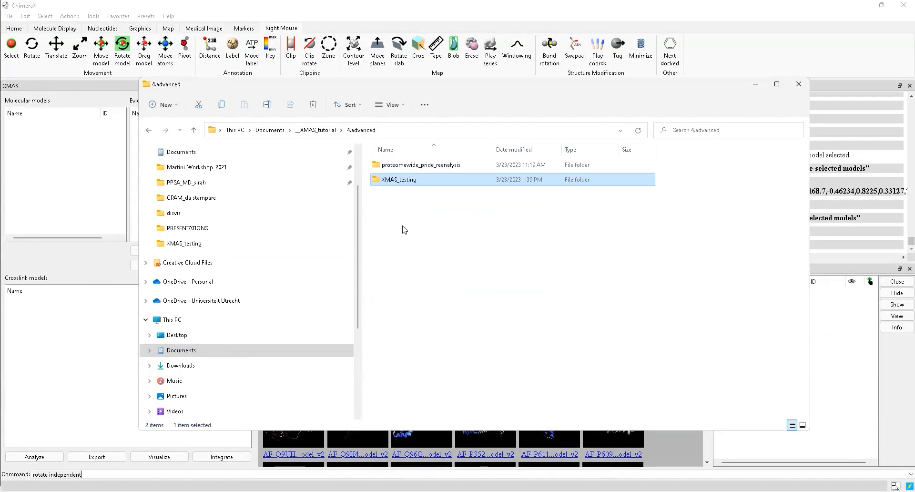
pyautogui.click(396, 165)
pyautogui.doubleClick(396, 164)
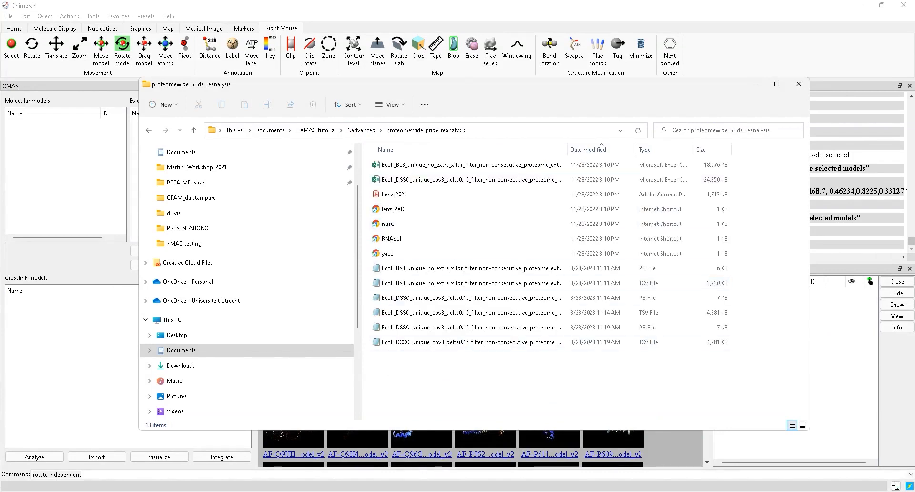
# - Switch to the browser and skim the Nature Communications article on reliable identification of protein-protein interactions, from its title through the E. coli interaction network
pyautogui.hotkey('alt', 'Tab')
pyautogui.click(320, 7)
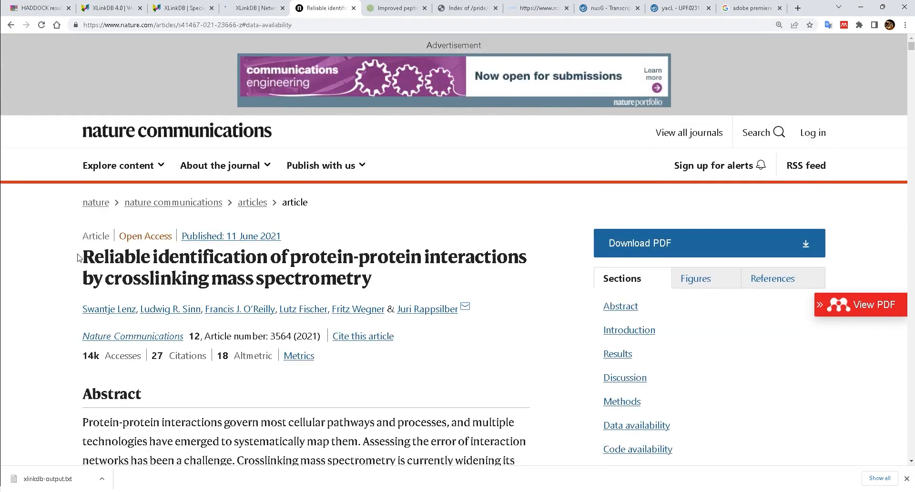
pyautogui.moveTo(85, 256); pyautogui.dragTo(384, 281)
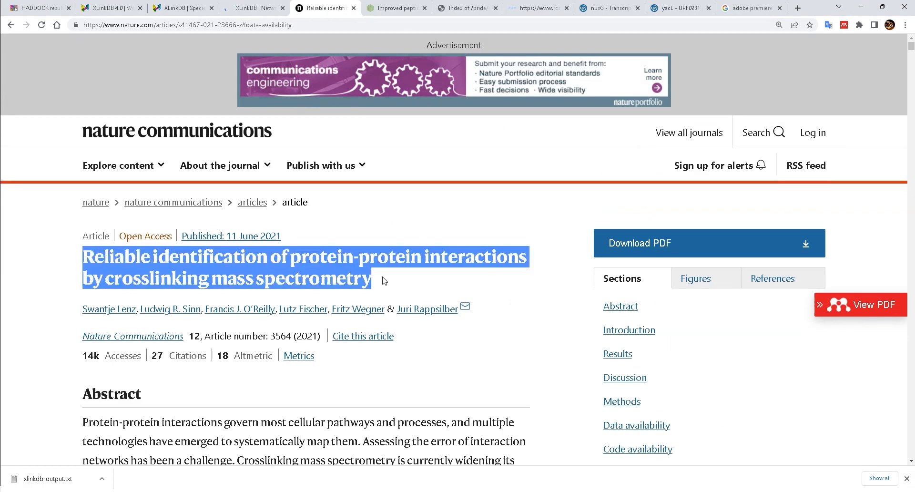
pyautogui.scroll(-2, 384, 281)
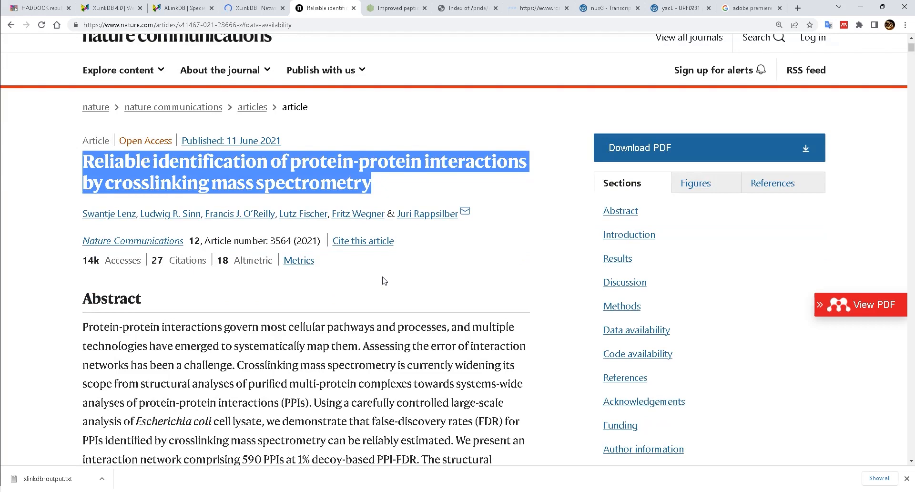
pyautogui.click(440, 278)
pyautogui.scroll(-10, 493, 283)
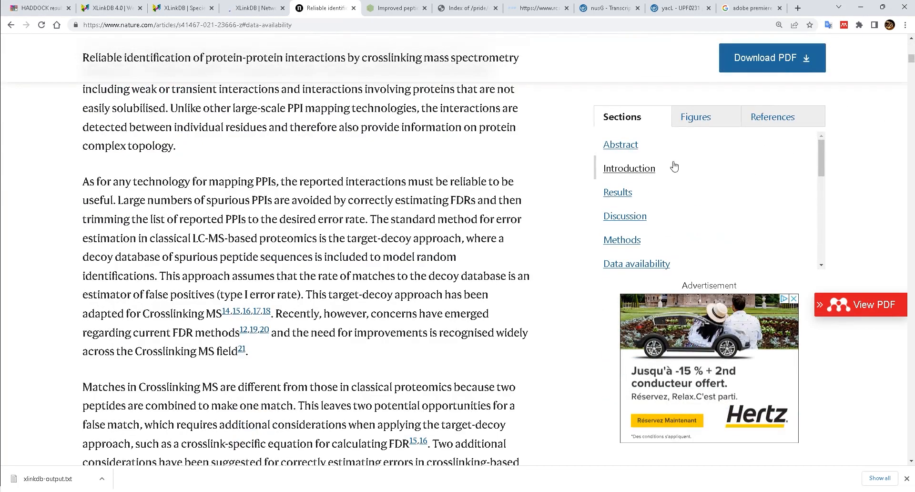
pyautogui.scroll(-20, 522, 197)
pyautogui.scroll(7, 523, 199)
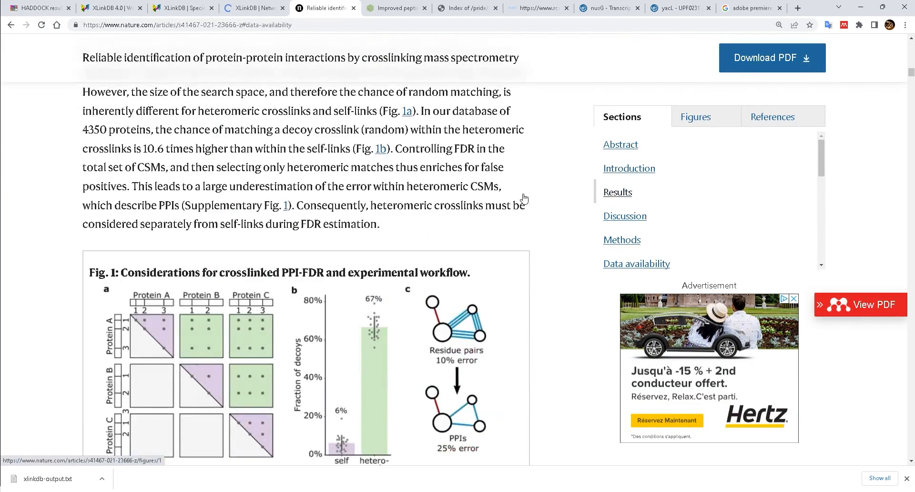
pyautogui.scroll(-10, 291, 278)
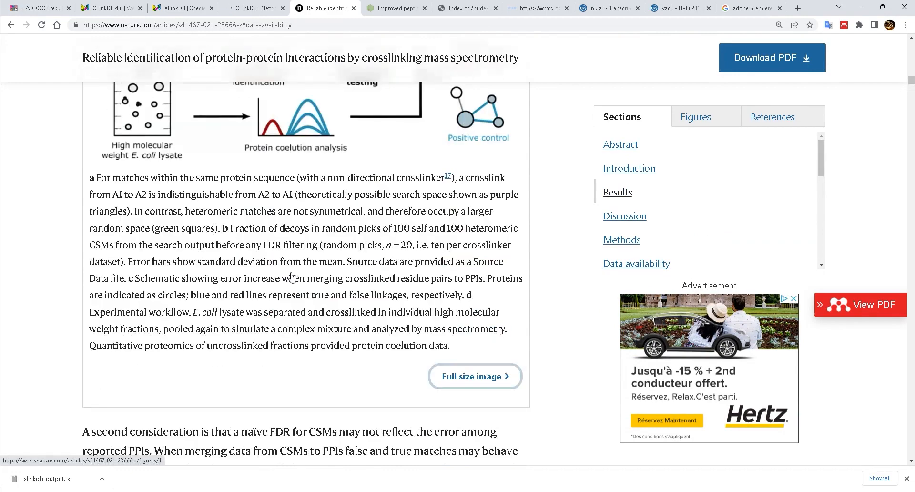
pyautogui.scroll(-20, 291, 277)
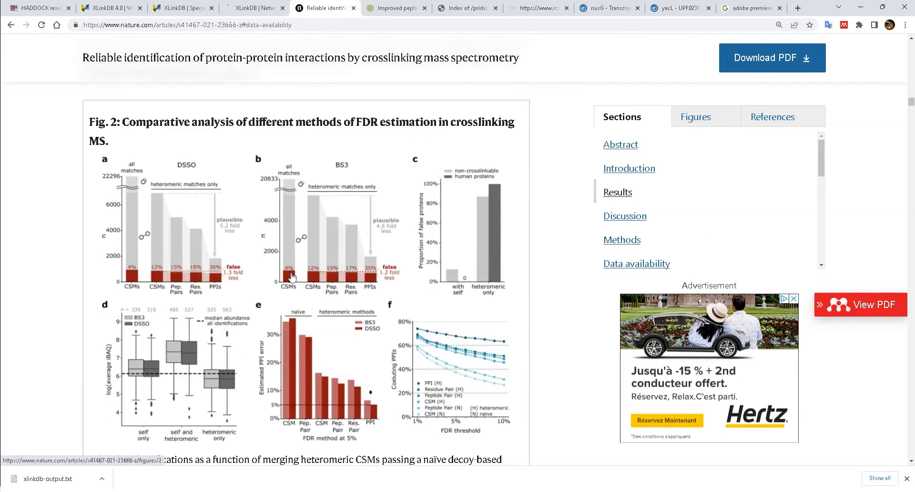
pyautogui.scroll(-20, 292, 277)
pyautogui.scroll(-20, 292, 276)
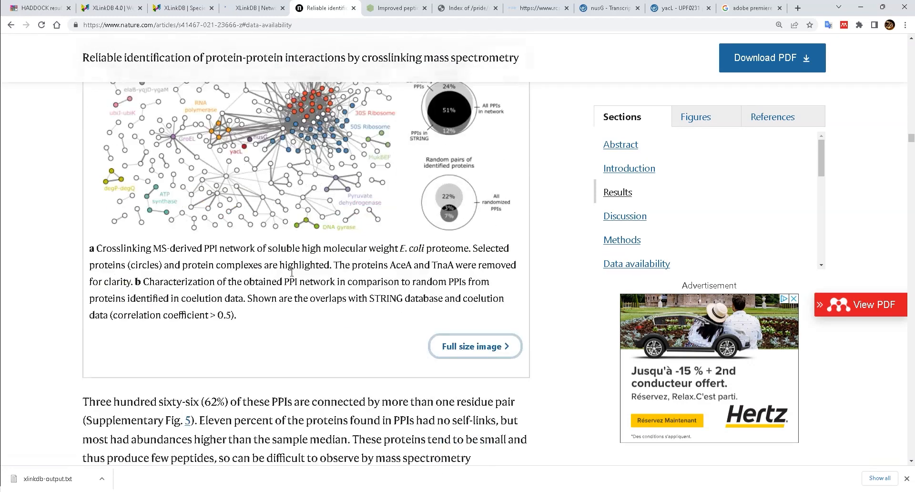
# - Examine Fig. 4 on YacL binding to RNA polymerase, including the RNAP subnetwork, the structural model and the figure title
pyautogui.scroll(-20, 293, 276)
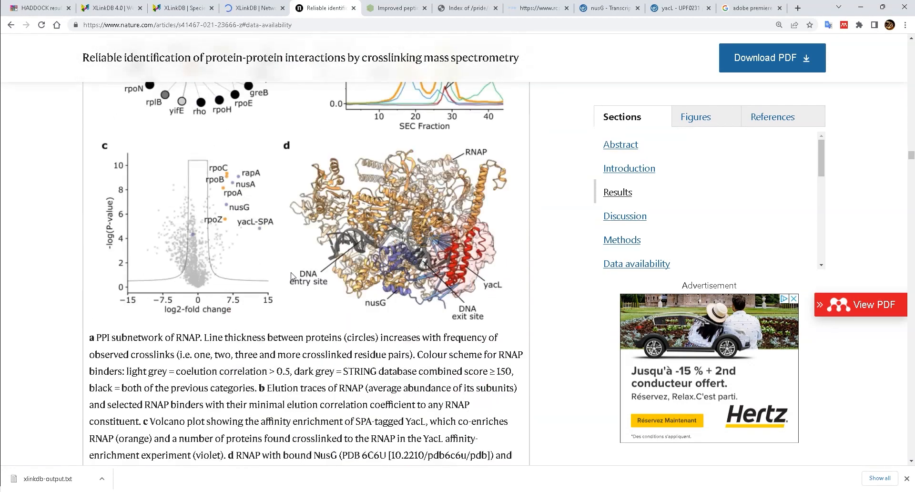
pyautogui.scroll(2, 292, 277)
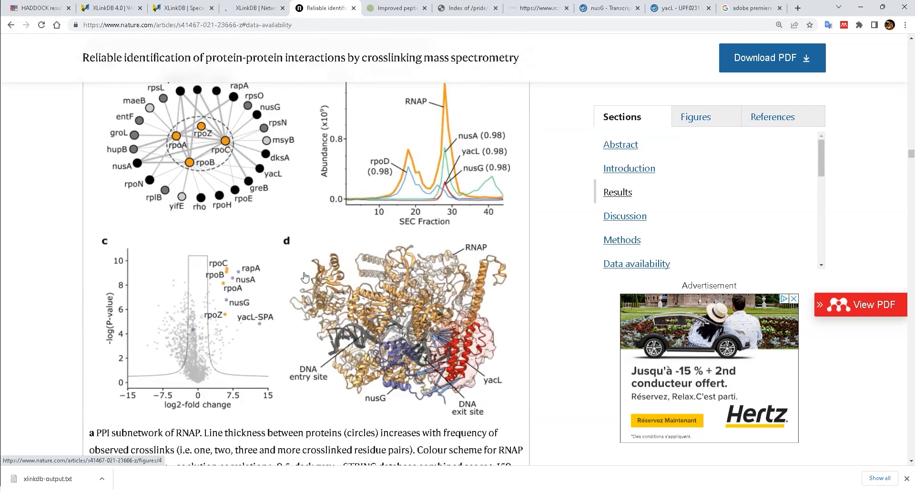
pyautogui.scroll(-2, 305, 277)
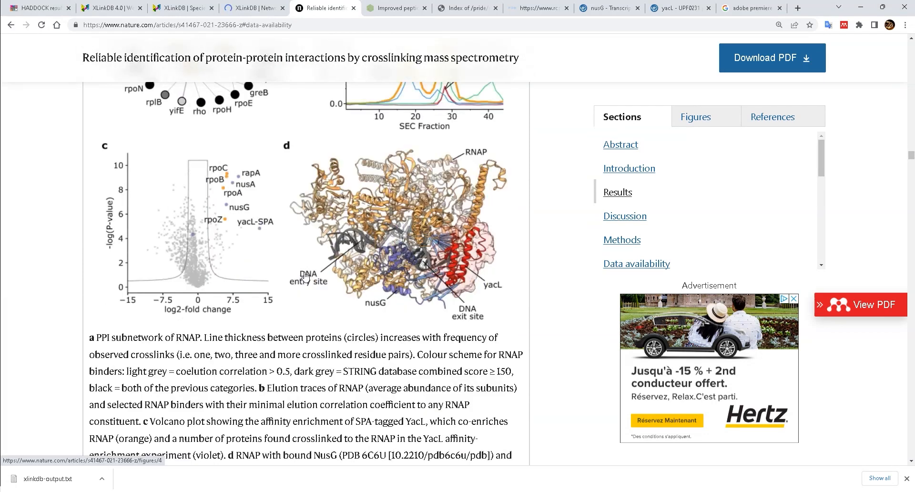
pyautogui.scroll(6, 305, 277)
pyautogui.moveTo(143, 234); pyautogui.dragTo(272, 230)
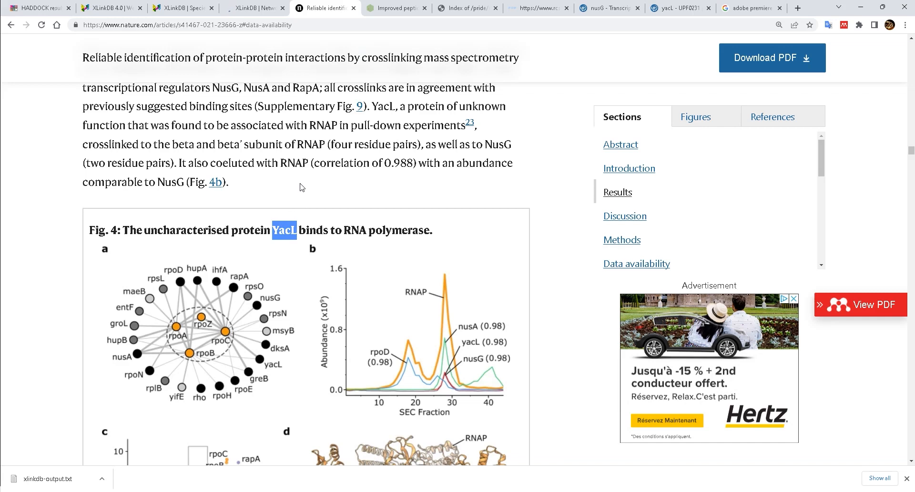
pyautogui.scroll(-6, 300, 187)
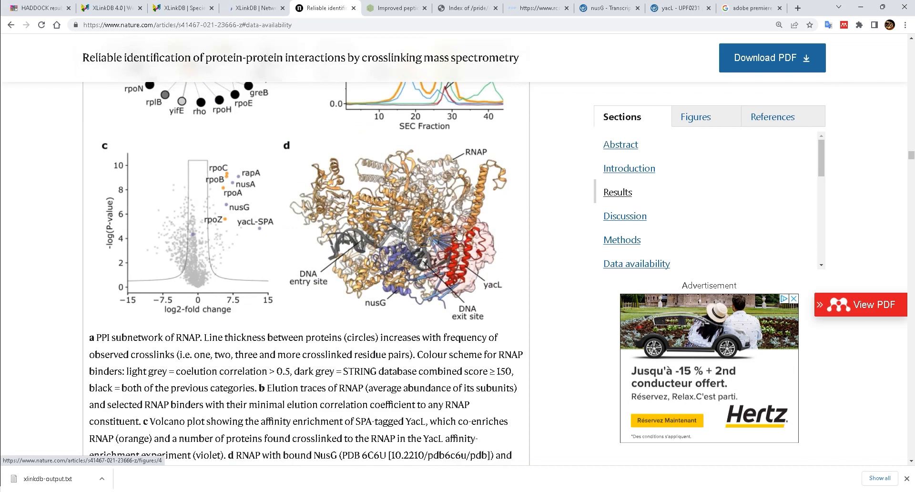
pyautogui.scroll(4, 456, 265)
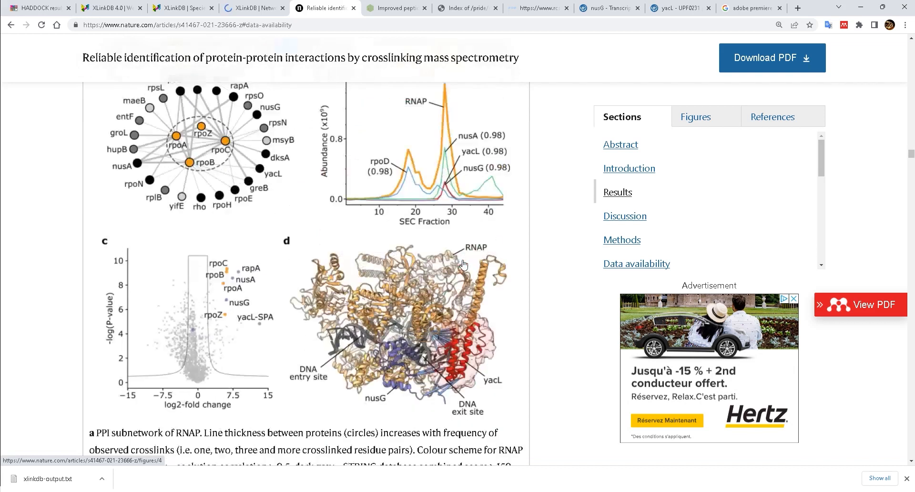
pyautogui.scroll(-2, 481, 393)
pyautogui.scroll(-4, 749, 190)
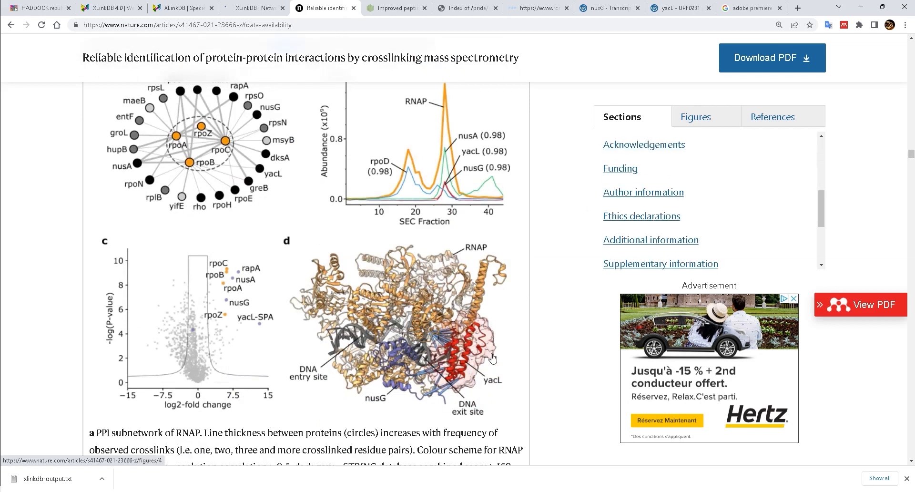
pyautogui.scroll(2, 472, 339)
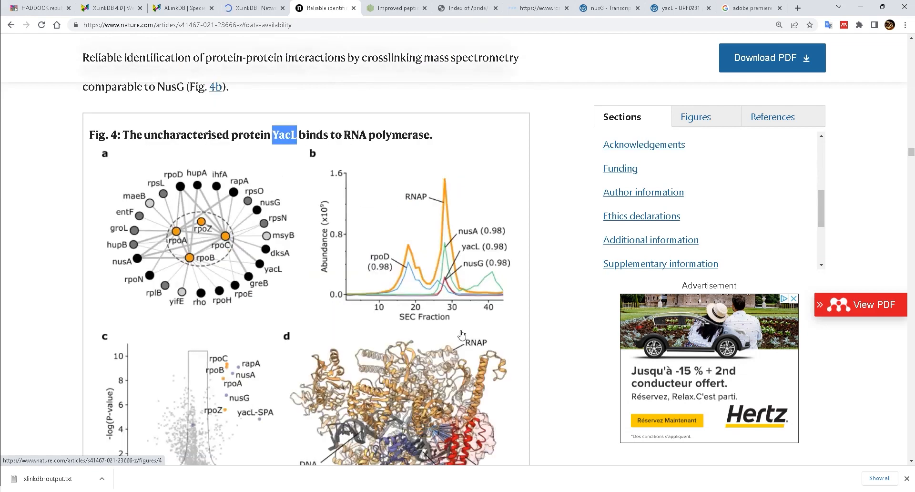
pyautogui.moveTo(344, 134); pyautogui.dragTo(424, 134)
# - Jump to the article's Data availability section
pyautogui.scroll(-2, 696, 210)
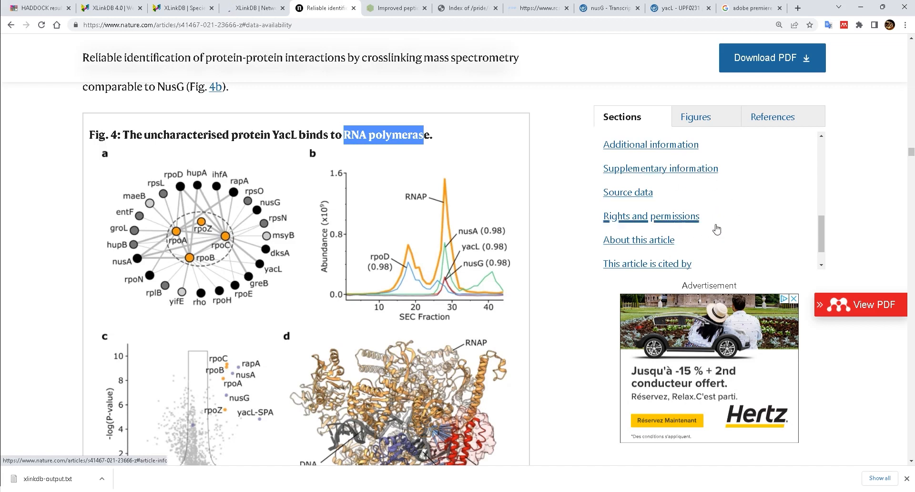
pyautogui.scroll(-1, 732, 217)
pyautogui.scroll(4, 732, 216)
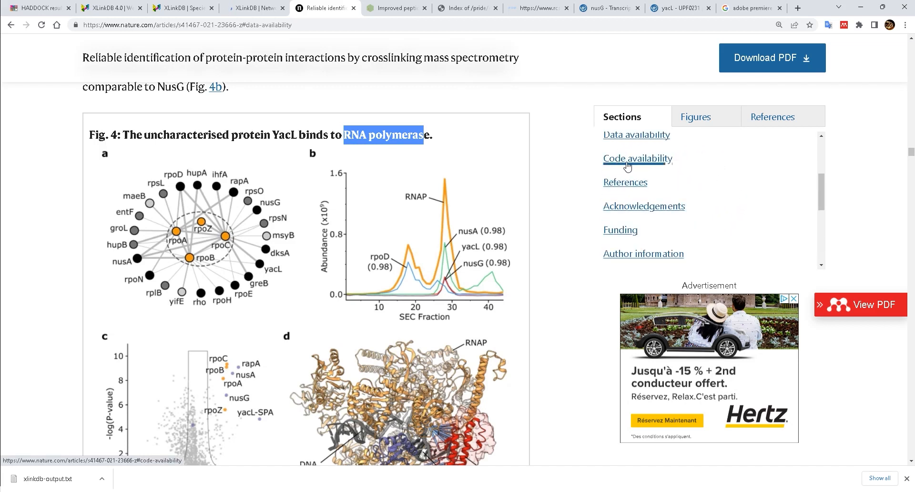
pyautogui.click(638, 139)
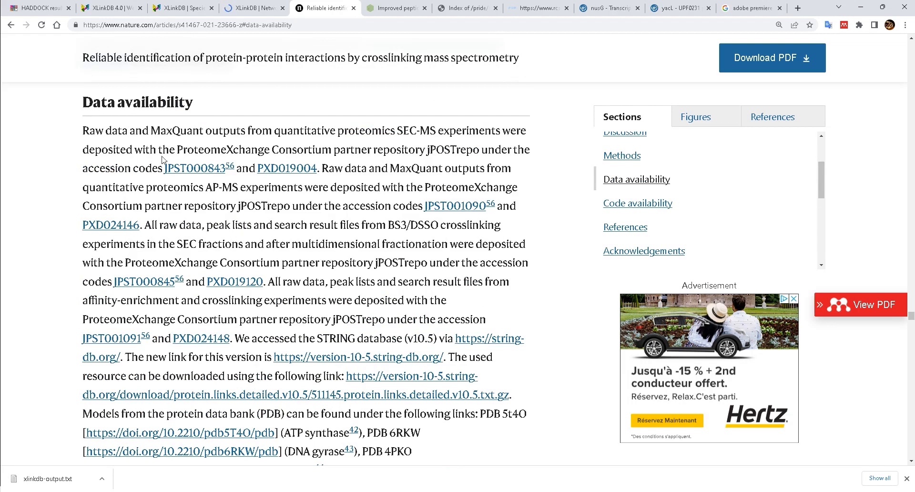
# - Read where the BS3/DSSO crosslinking data were deposited, and open the linked ProteomeXchange dataset PXD019120
pyautogui.moveTo(82, 102); pyautogui.dragTo(531, 451)
pyautogui.click(558, 298)
pyautogui.moveTo(127, 262); pyautogui.dragTo(240, 263)
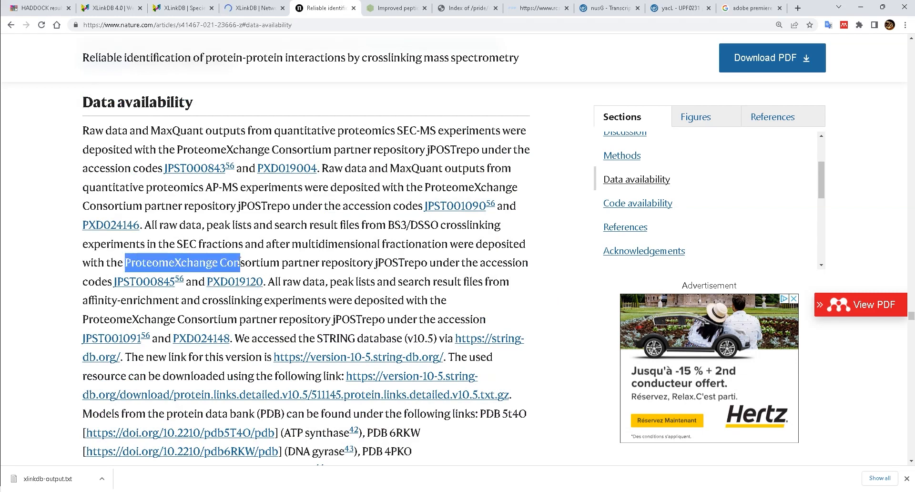
pyautogui.doubleClick(381, 263)
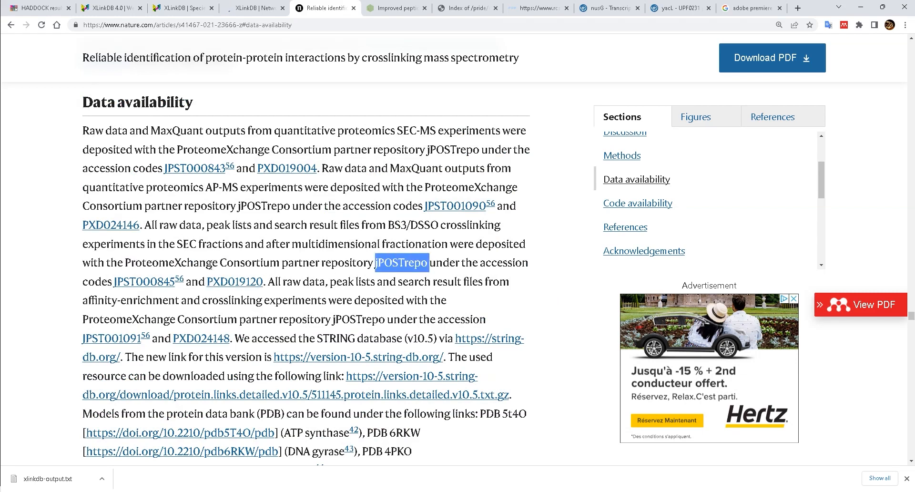
pyautogui.click(222, 286)
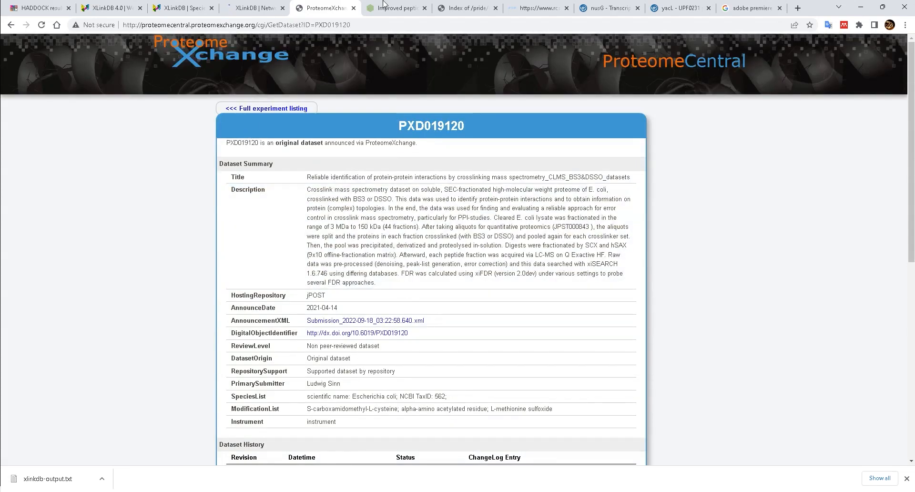
# - Switch to the PRIDE project PXD032821 page and look through its summary and project files
pyautogui.click(384, 5)
pyautogui.scroll(10, 337, 143)
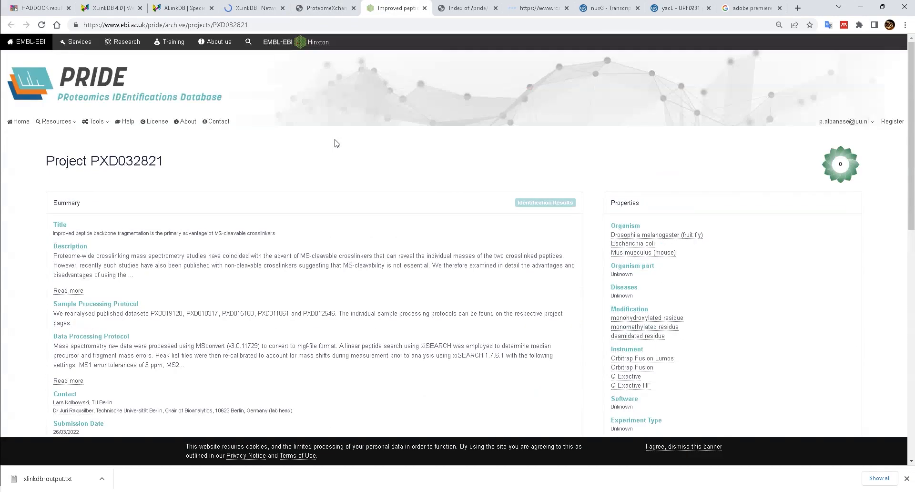
pyautogui.moveTo(47, 161); pyautogui.dragTo(153, 162)
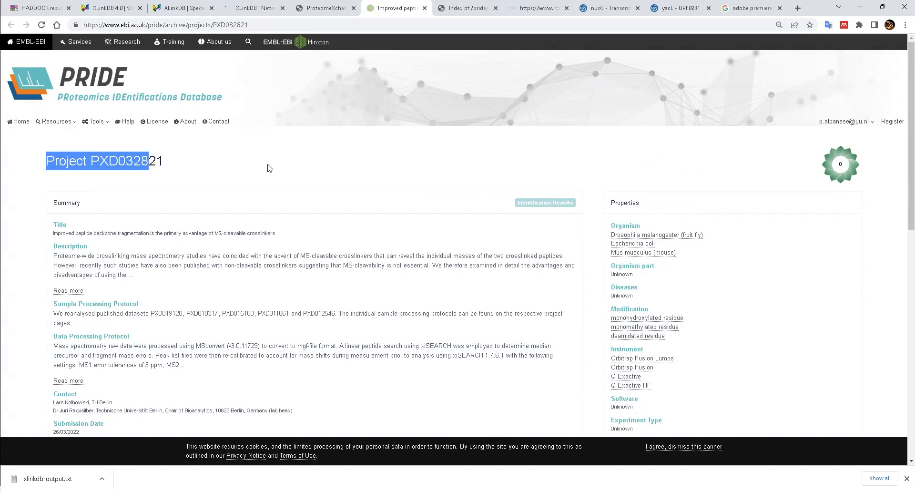
pyautogui.scroll(-10, 372, 188)
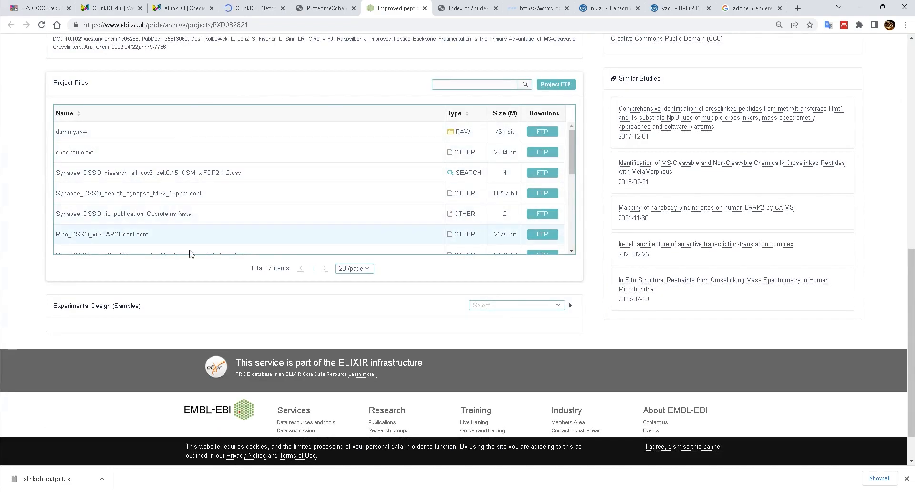
pyautogui.scroll(-2, 243, 204)
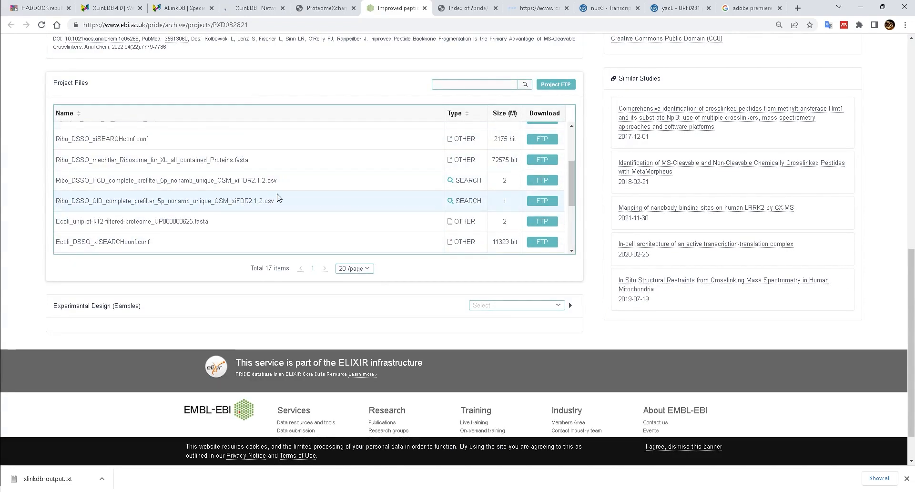
pyautogui.scroll(3, 312, 184)
# - Open the project's FTP directory and download the Ecoli_DSSO_unique and Ecoli_BS3_unique CSM CSV files
pyautogui.click(555, 84)
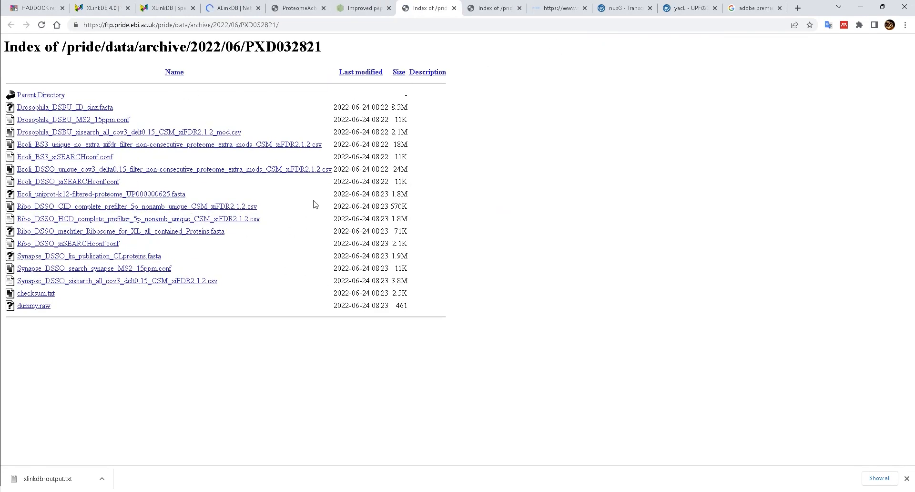
pyautogui.keyDown('ctrl'); pyautogui.scroll(2, 87, 162); pyautogui.keyUp('ctrl')
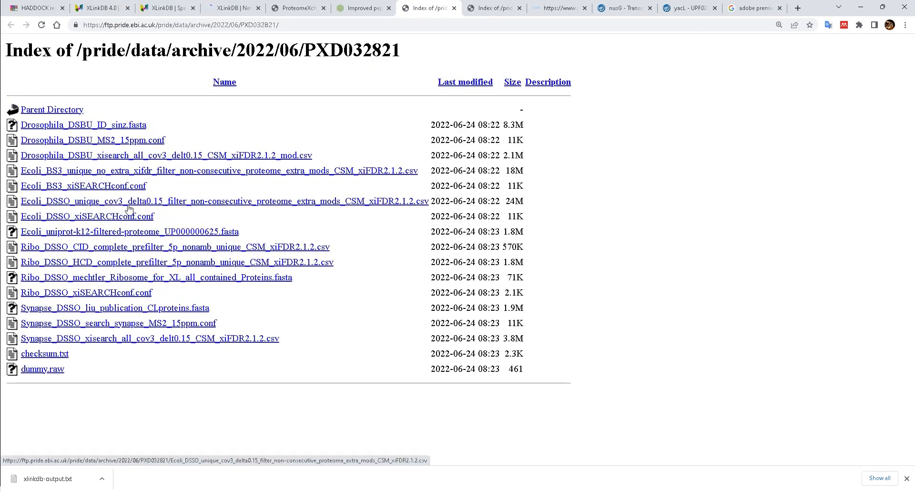
pyautogui.click(248, 204)
pyautogui.click(61, 172)
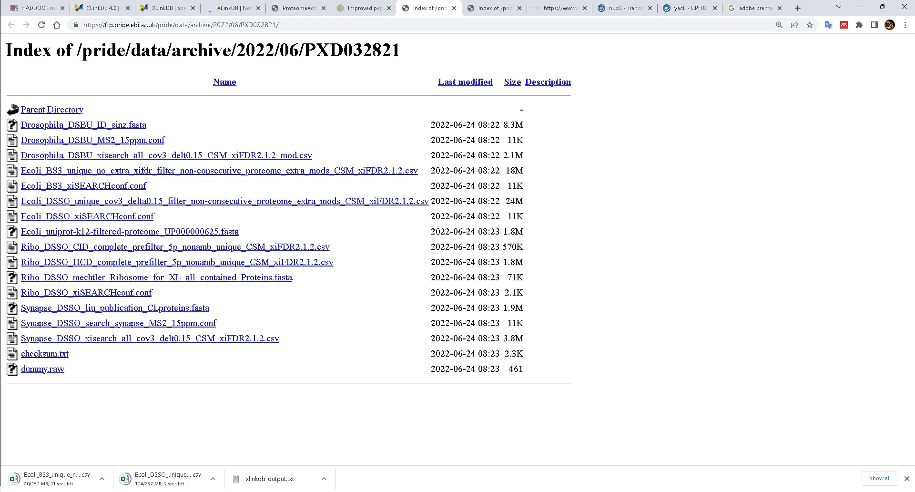
# - Inspect the E. coli DSSO and BS3 crosslink tables in Excel, and return to the FTP directory in the browser
pyautogui.moveTo(541, 489)
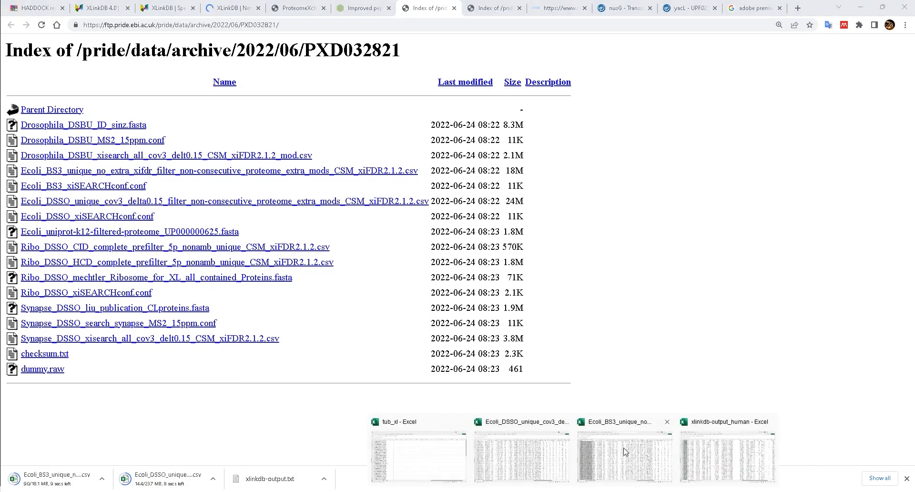
pyautogui.click(536, 450)
pyautogui.click(54, 76)
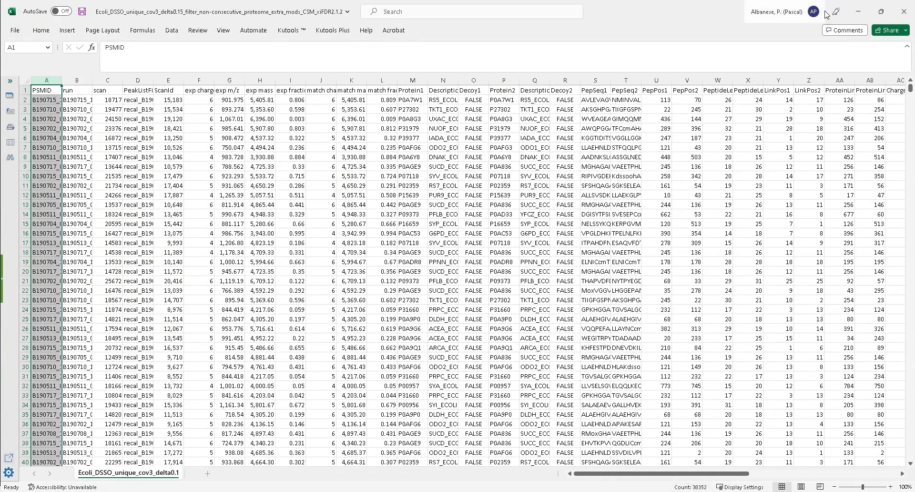
pyautogui.click(858, 9)
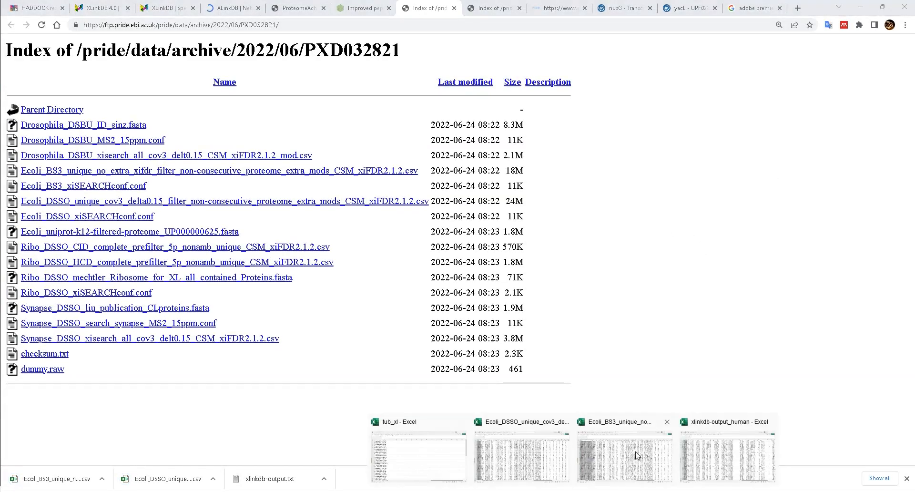
pyautogui.click(622, 449)
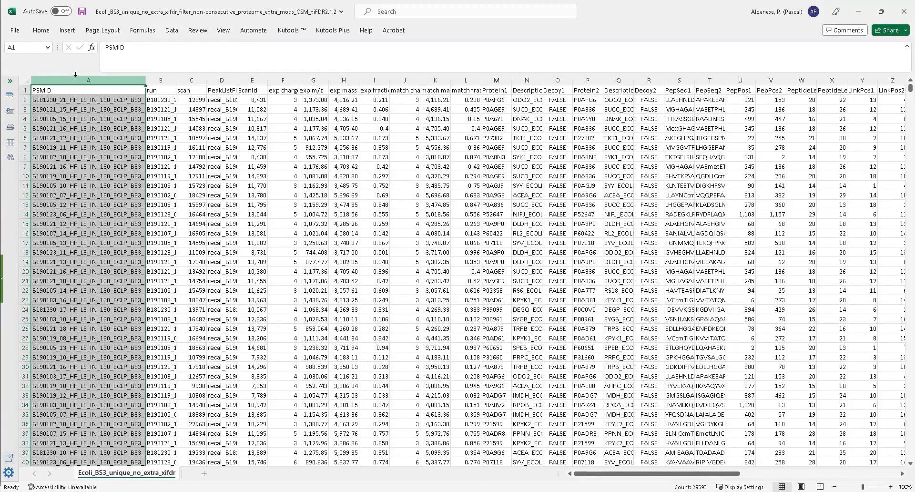
pyautogui.click(849, 17)
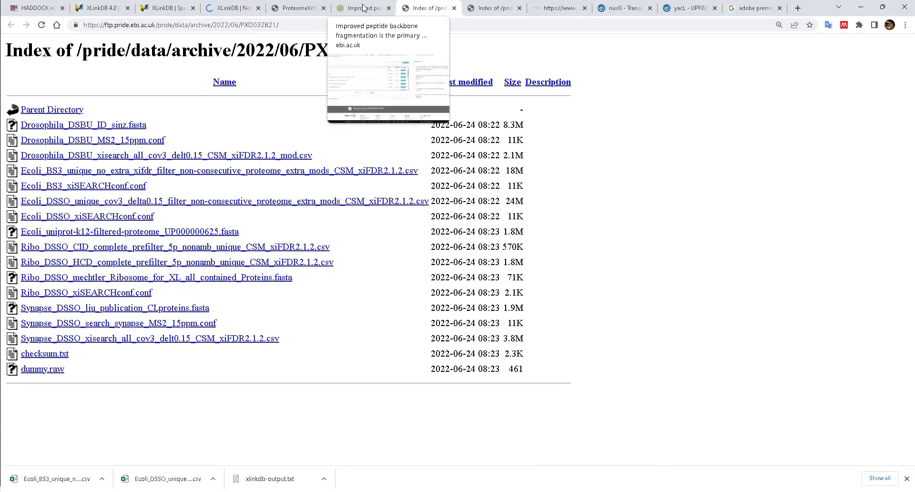
# - Return to the Nature article on protein interactions and find the figure caption's PDB code for RNAP with bound NusG
pyautogui.click(295, 7)
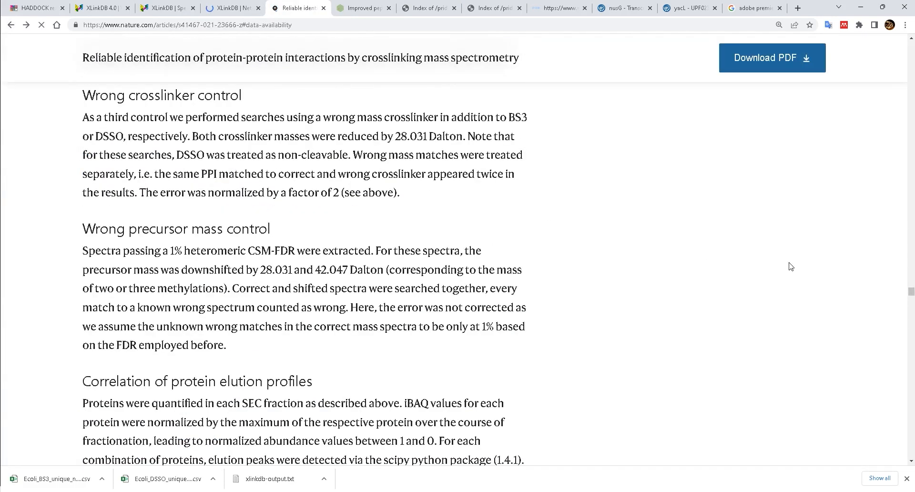
pyautogui.moveTo(911, 292); pyautogui.dragTo(912, 255)
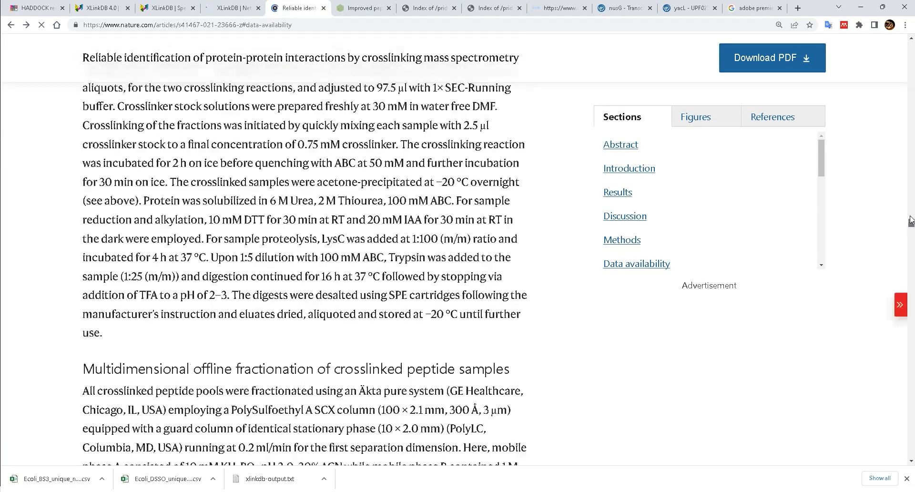
pyautogui.moveTo(907, 182); pyautogui.dragTo(893, 157)
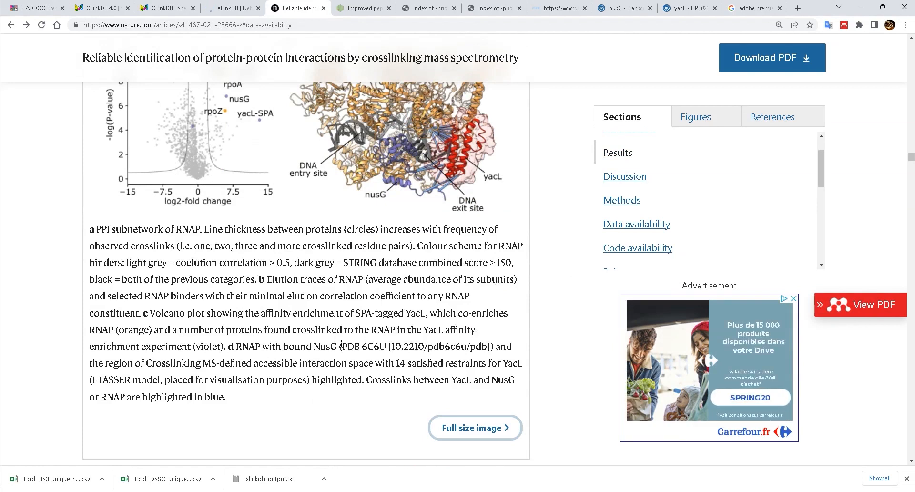
pyautogui.moveTo(349, 347); pyautogui.dragTo(386, 346)
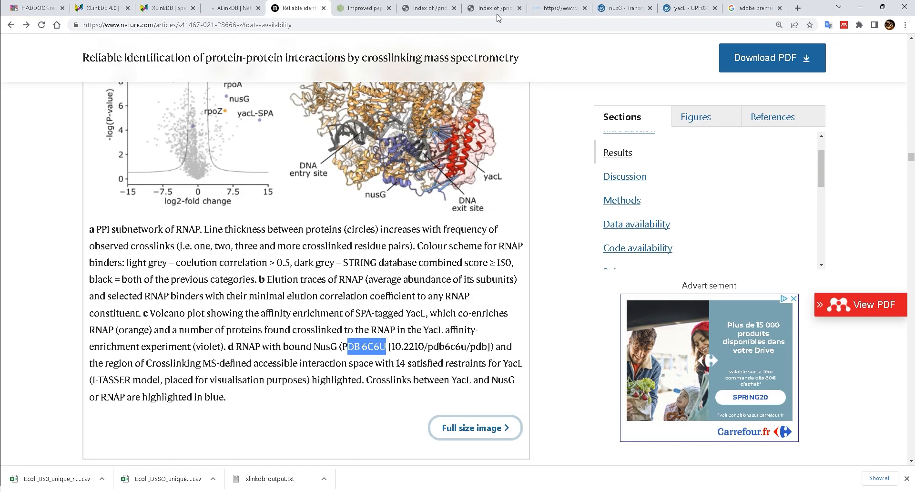
# - View the RCSB PDB entry for the E. coli RNA polymerase elongation complex with NusG and highlight its ID, 6C6U
pyautogui.click(548, 7)
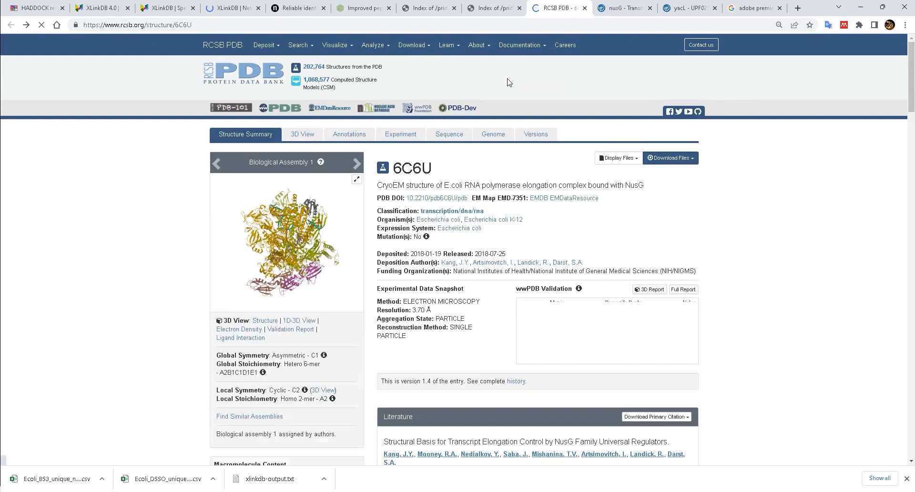
pyautogui.press('BackSpace')
pyautogui.press('BackSpace')
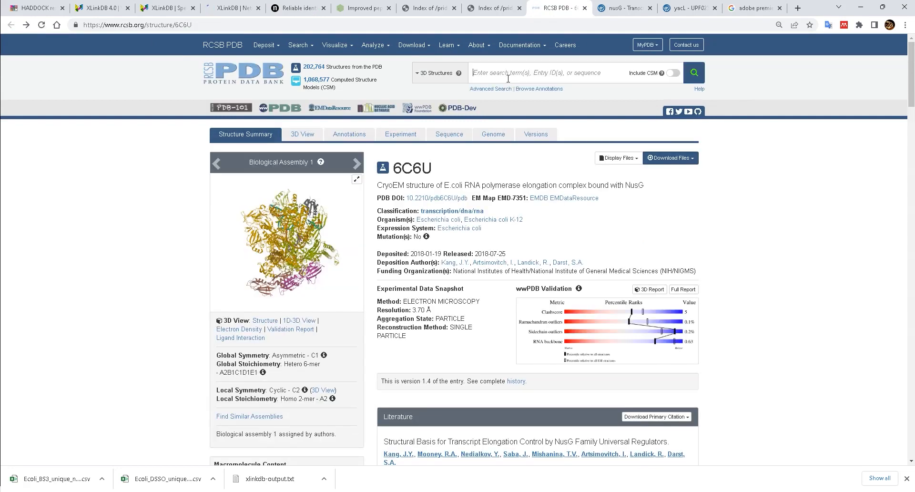
pyautogui.moveTo(397, 170); pyautogui.dragTo(442, 173)
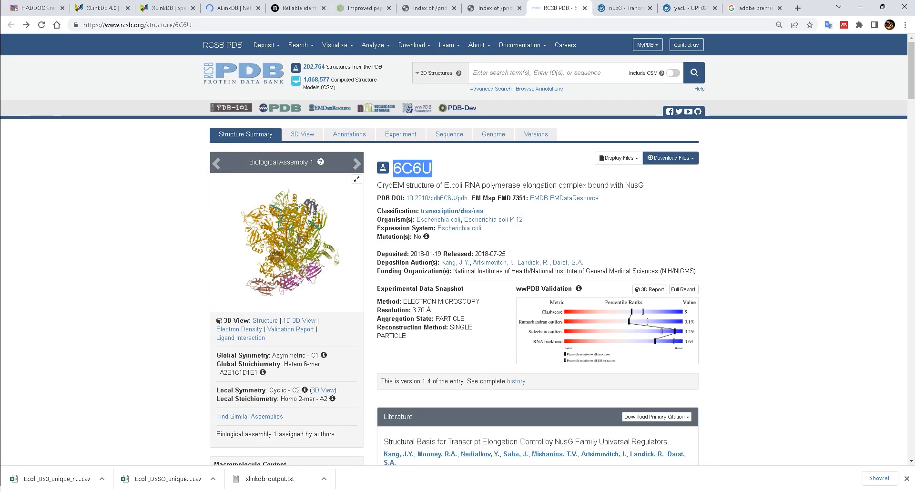
# - Switch to ChimeraX and open the structure 6C6U from the PDB
pyautogui.click(469, 491)
pyautogui.hotkey('ctrl', 'a')
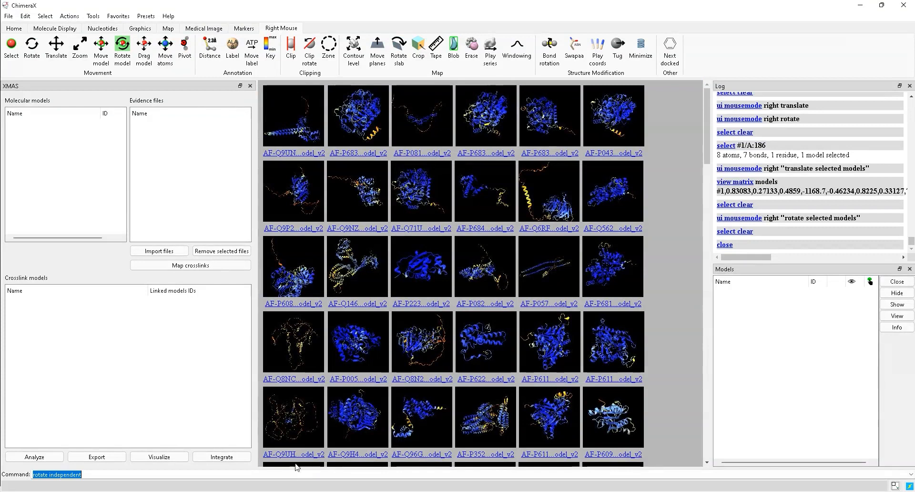
pyautogui.write('ope')
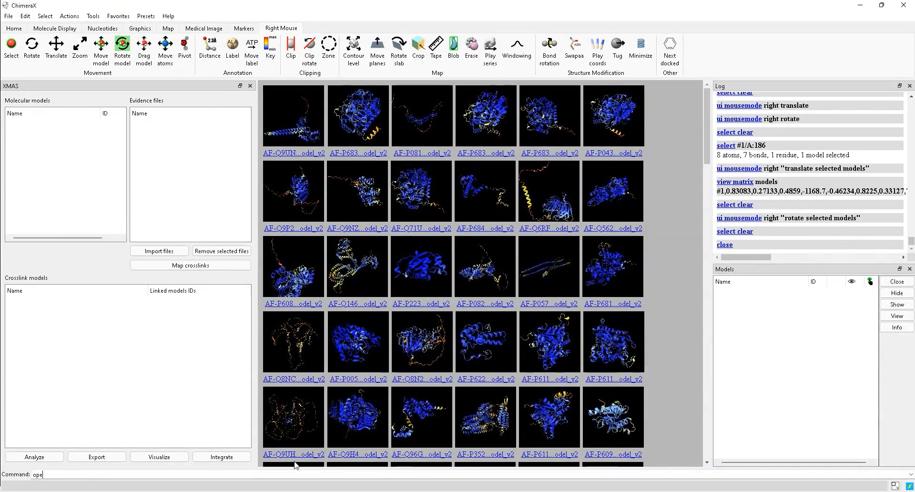
pyautogui.write('n 6C6U')
pyautogui.press('Return')
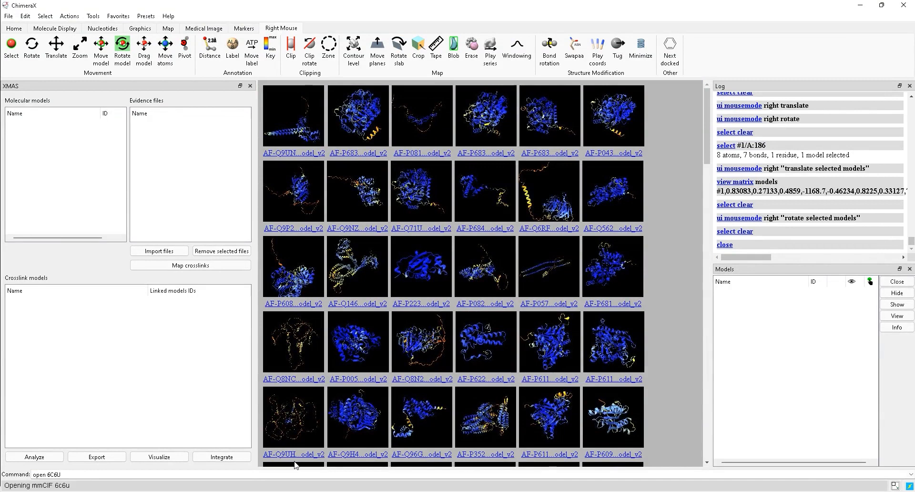
pyautogui.moveTo(491, 229); pyautogui.dragTo(458, 333)
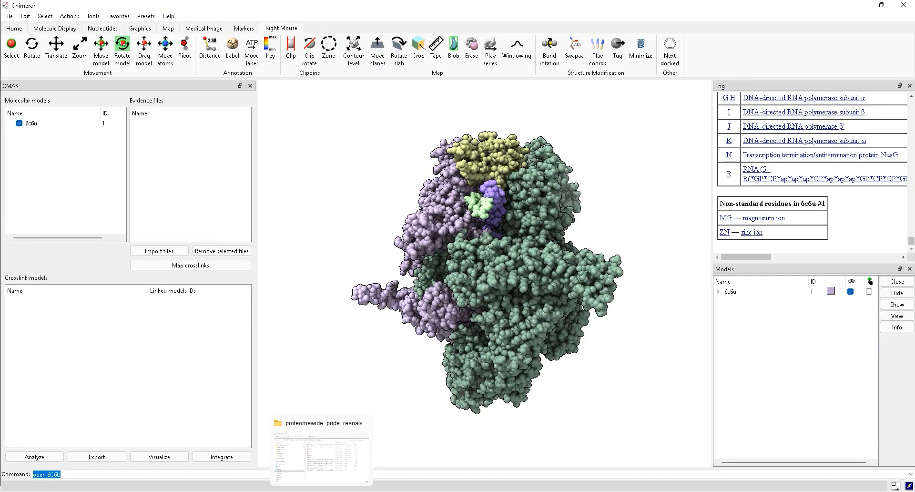
# - Copy the accession P0AFG0 from the UniProt entry for E. coli NusG in the browser, and return to ChimeraX
pyautogui.click(341, 491)
pyautogui.click(624, 9)
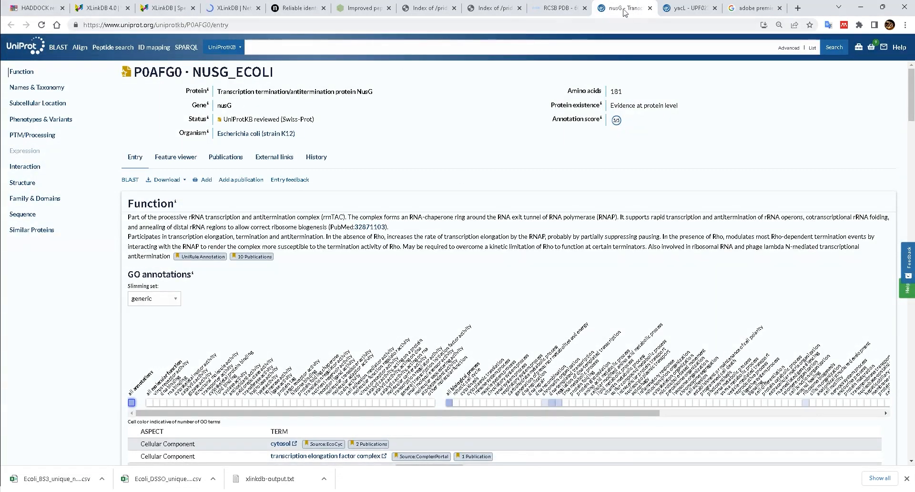
pyautogui.click(689, 7)
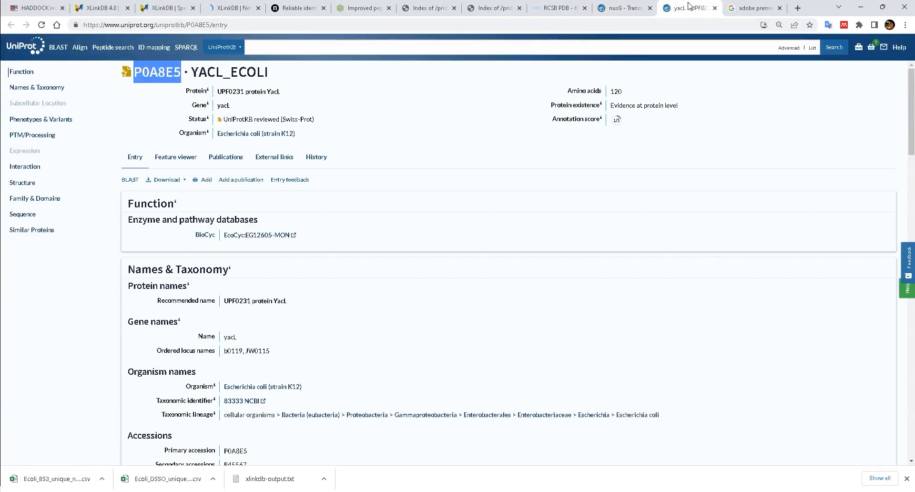
pyautogui.click(613, 6)
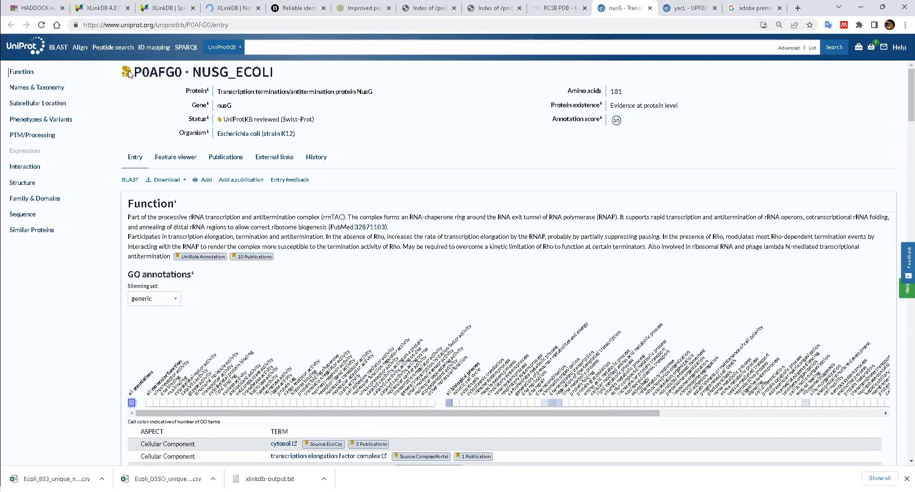
pyautogui.moveTo(133, 72); pyautogui.dragTo(185, 74)
pyautogui.hotkey('ctrl', 'c')
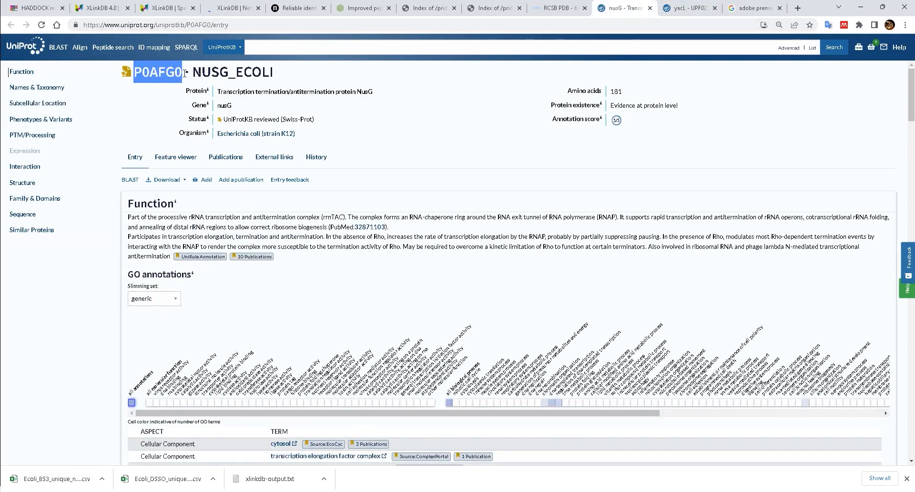
pyautogui.click(860, 8)
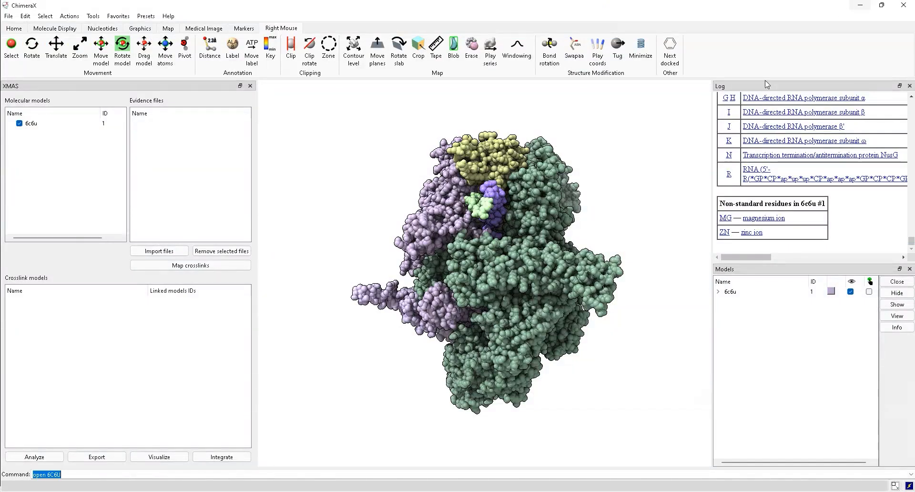
# - Fetch the AlphaFold model of NusG using accession P0AFG0
pyautogui.doubleClick(224, 474)
pyautogui.write('alphafold fetch Q9UNE7')
pyautogui.press('Home')
pyautogui.press('Delete')
pyautogui.press('Delete')
pyautogui.press('Delete')
pyautogui.press('Delete')
pyautogui.press('Delete')
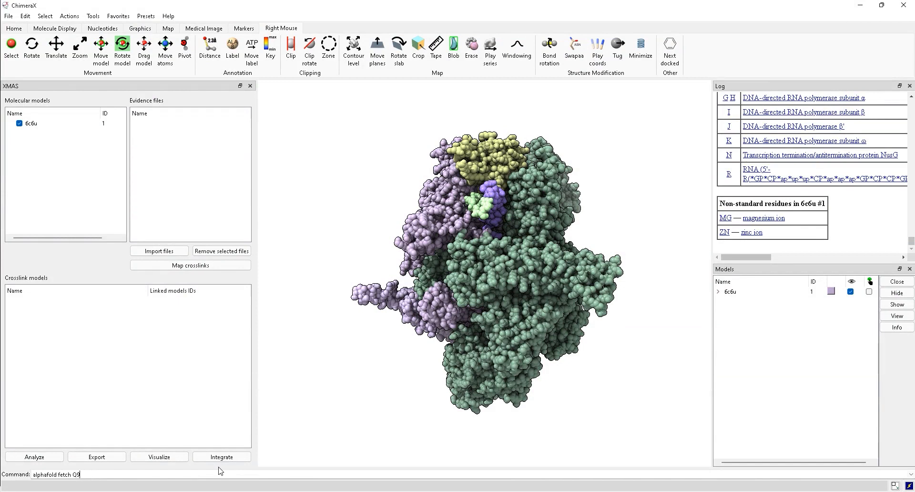
pyautogui.hotkey('ctrl', 'v')
pyautogui.press('Return')
pyautogui.scroll(-5, 457, 364)
pyautogui.moveTo(458, 342)
pyautogui.mouseDown(button='right')
pyautogui.moveTo(507, 349)
pyautogui.moveTo(458, 349)
pyautogui.moveTo(469, 347)
pyautogui.mouseUp(button='right')
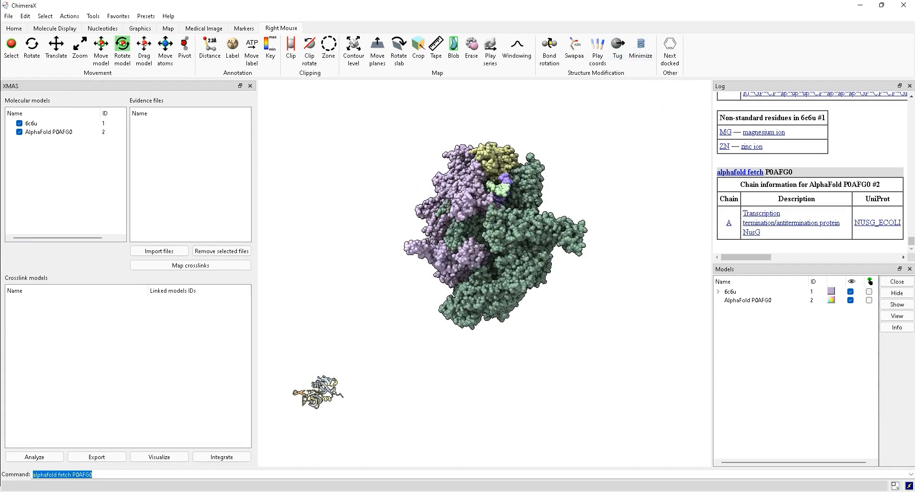
# - Copy the accession P0A8E5 from the UniProt entry for E. coli YacL in the browser, and return to ChimeraX
pyautogui.hotkey('alt', 'Tab')
pyautogui.click(688, 3)
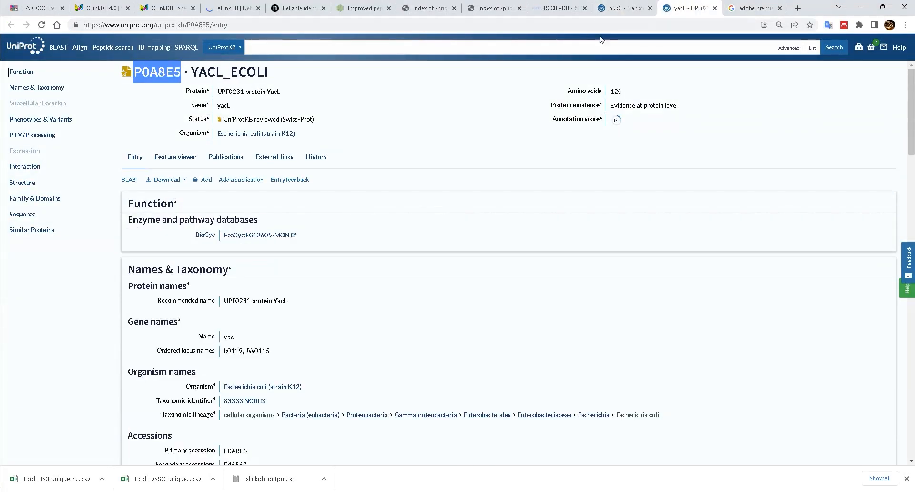
pyautogui.click(182, 106)
pyautogui.moveTo(134, 72); pyautogui.dragTo(193, 74)
pyautogui.hotkey('ctrl', 'c')
pyautogui.click(860, 6)
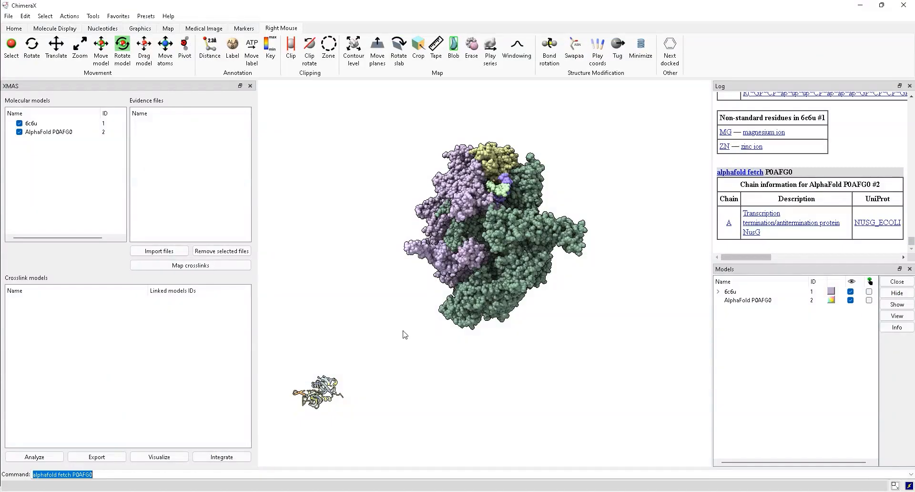
# - Fetch the AlphaFold model of YacL using accession P0A8E5
pyautogui.click(105, 475)
pyautogui.moveTo(73, 474); pyautogui.dragTo(100, 475)
pyautogui.hotkey('ctrl', 'v')
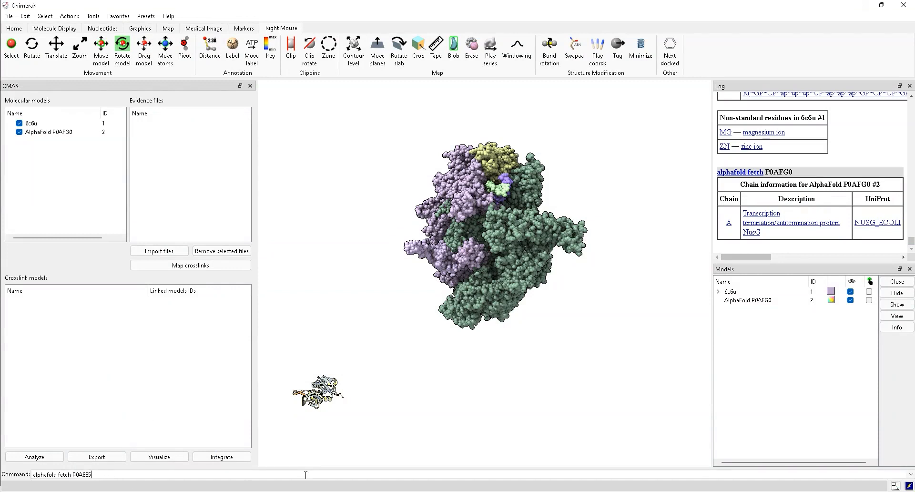
pyautogui.press('Return')
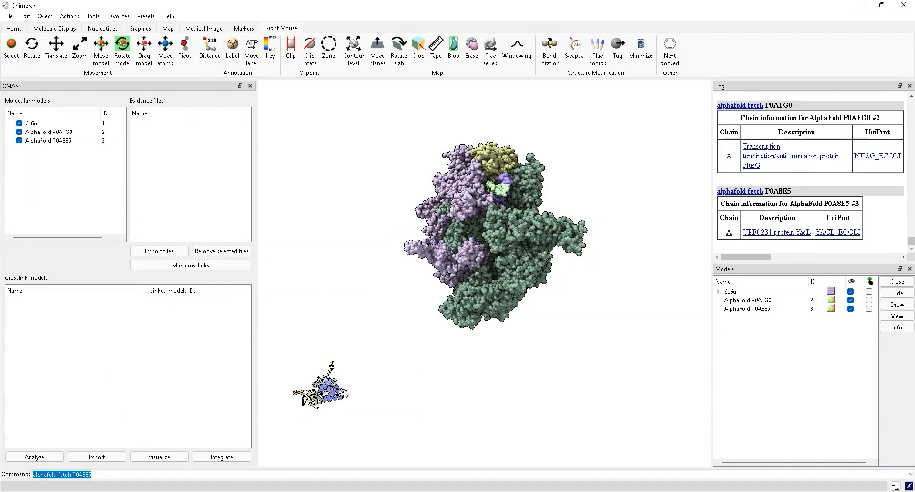
# - Rotate the AlphaFold YacL model and move it away from the NusG model, below the polymerase
pyautogui.keyDown('ctrl'); pyautogui.click(330, 390); pyautogui.keyUp('ctrl')
pyautogui.keyDown('ctrl'); pyautogui.click(332, 392); pyautogui.keyUp('ctrl')
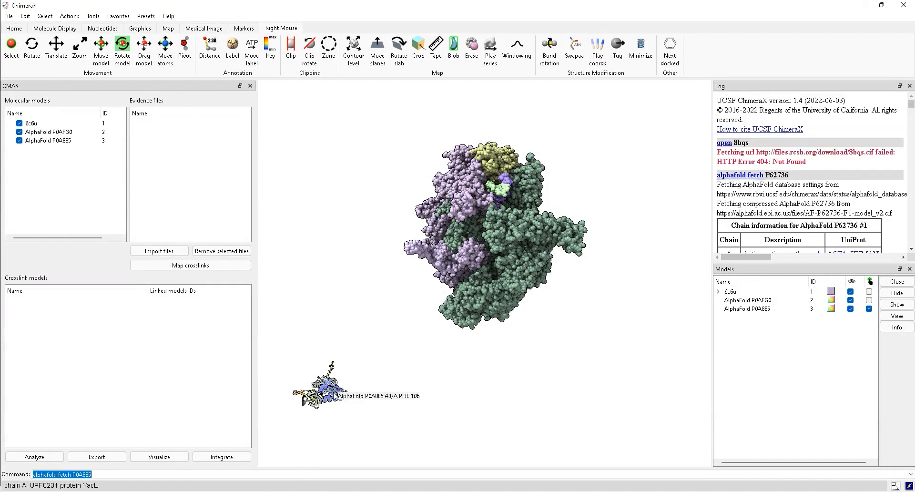
pyautogui.moveTo(333, 392); pyautogui.dragTo(374, 390, button='right')
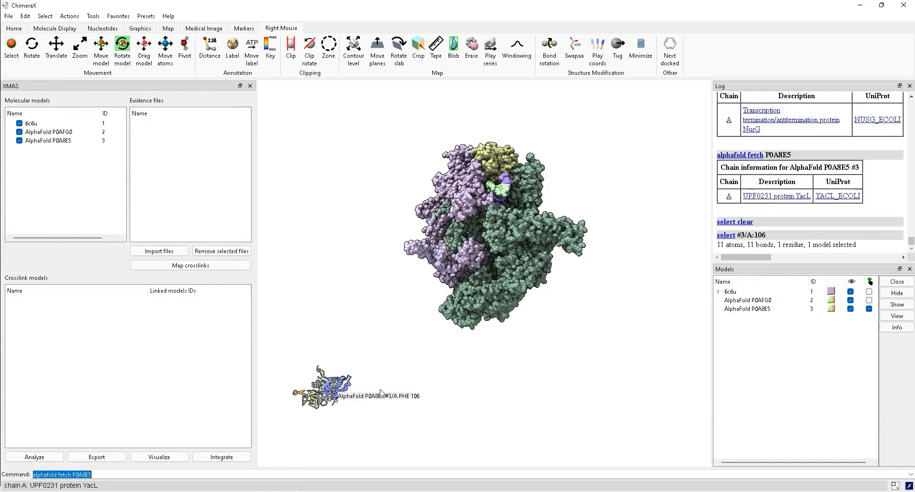
pyautogui.click(101, 54)
pyautogui.moveTo(334, 381); pyautogui.dragTo(555, 374, button='right')
pyautogui.keyDown('ctrl'); pyautogui.click(418, 355); pyautogui.keyUp('ctrl')
pyautogui.moveTo(439, 359); pyautogui.dragTo(369, 333)
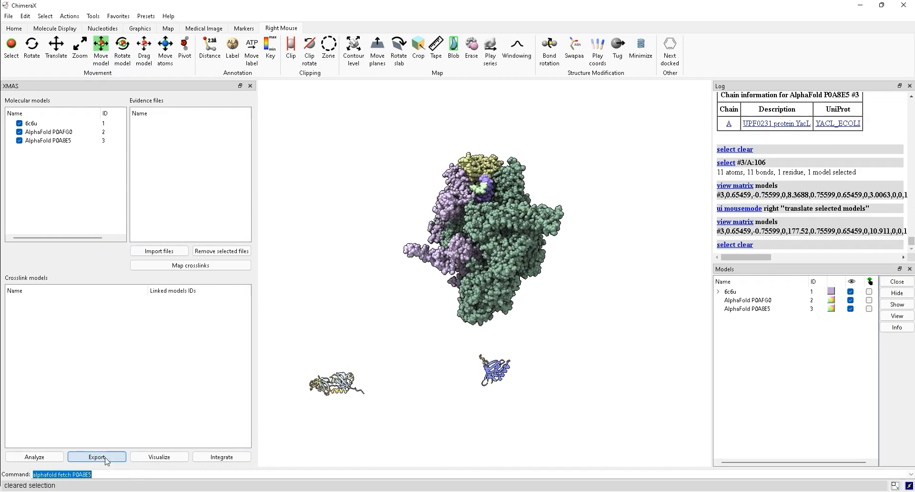
# - Reset the positions of the models with the ~tile command
pyautogui.write('~')
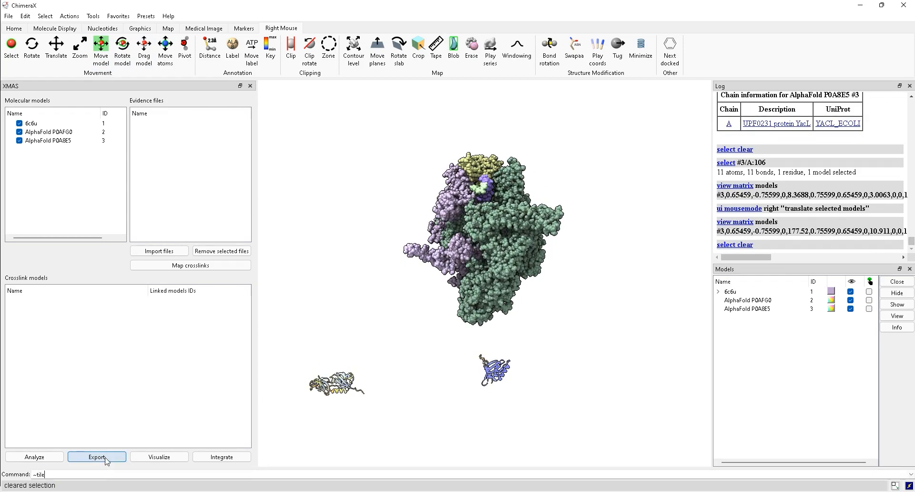
pyautogui.write('tile')
pyautogui.press('Return')
pyautogui.moveTo(485, 319); pyautogui.dragTo(407, 316)
# - Move the AlphaFold NusG model away from YacL into the space between YacL and the polymerase, and clear the selection
pyautogui.keyDown('ctrl'); pyautogui.click(295, 303); pyautogui.keyUp('ctrl')
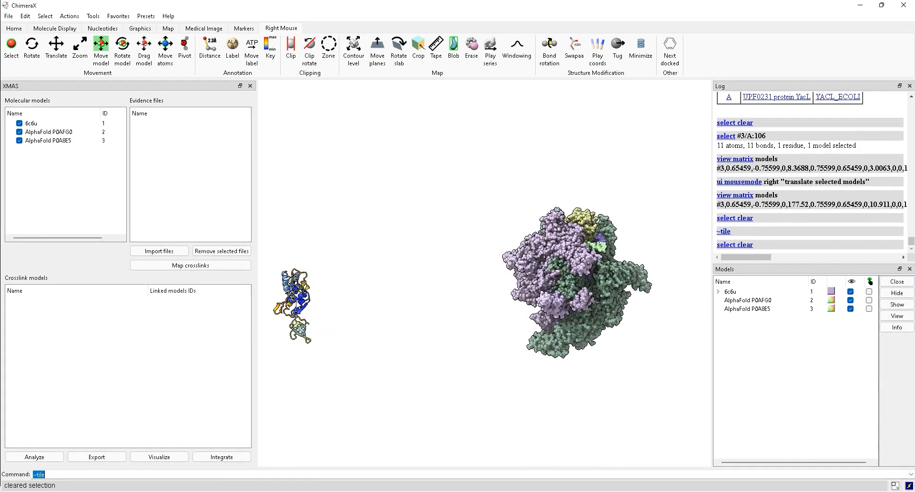
pyautogui.keyDown('ctrl'); pyautogui.click(293, 304); pyautogui.keyUp('ctrl')
pyautogui.moveTo(293, 304); pyautogui.dragTo(423, 212, button='right')
pyautogui.keyDown('ctrl'); pyautogui.click(310, 226); pyautogui.keyUp('ctrl')
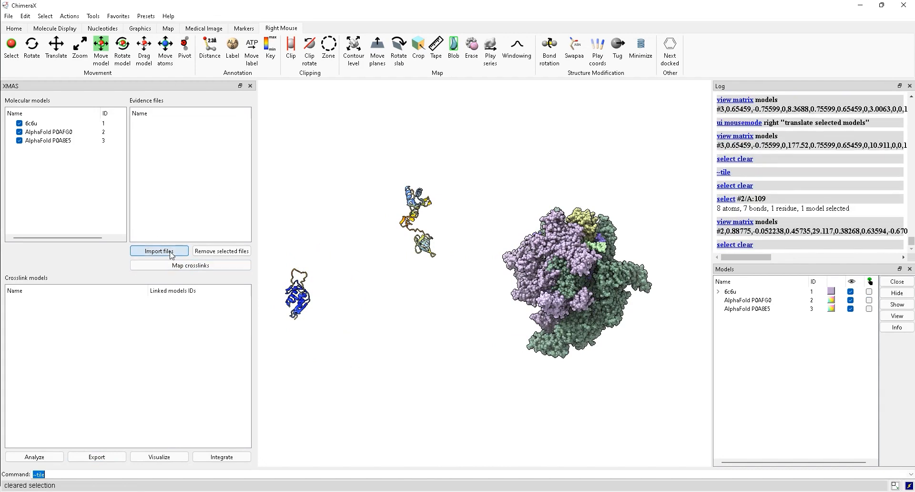
# - Apply the Cylinders/Stubs preset to all the models
pyautogui.scroll(3, 357, 255)
pyautogui.moveTo(421, 265); pyautogui.dragTo(390, 292, button='middle')
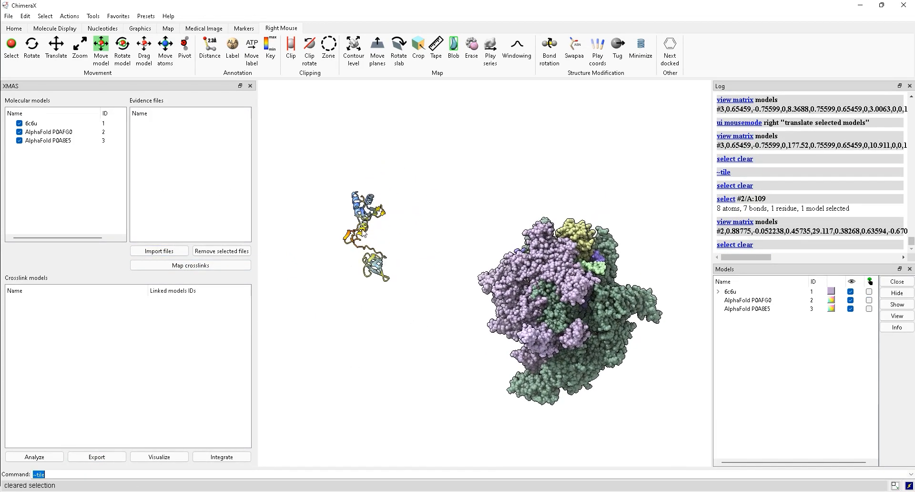
pyautogui.scroll(-2, 364, 234)
pyautogui.moveTo(389, 240)
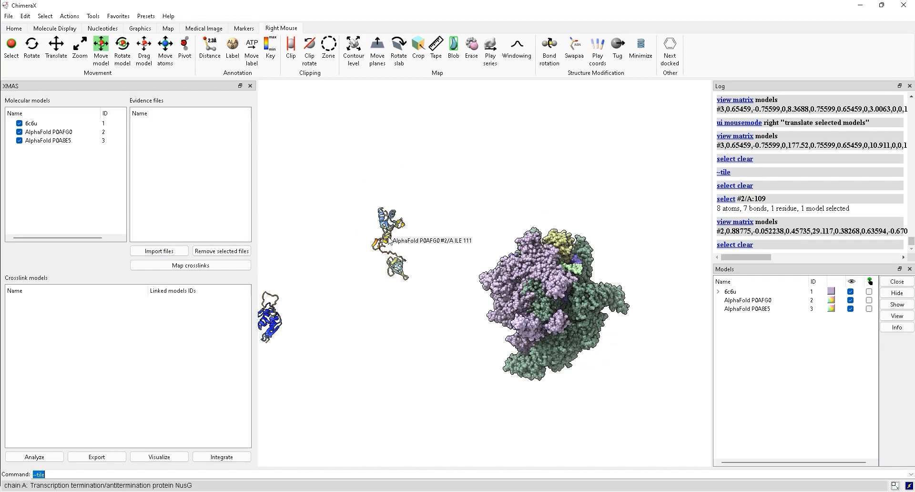
pyautogui.scroll(-2, 473, 297)
pyautogui.moveTo(474, 291)
pyautogui.mouseDown()
pyautogui.moveTo(470, 279)
pyautogui.moveTo(460, 318)
pyautogui.moveTo(463, 282)
pyautogui.mouseUp()
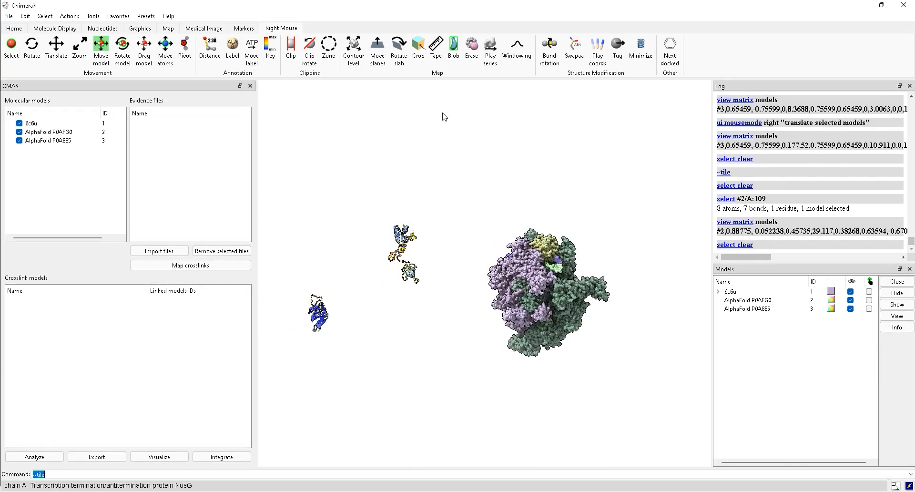
pyautogui.click(143, 17)
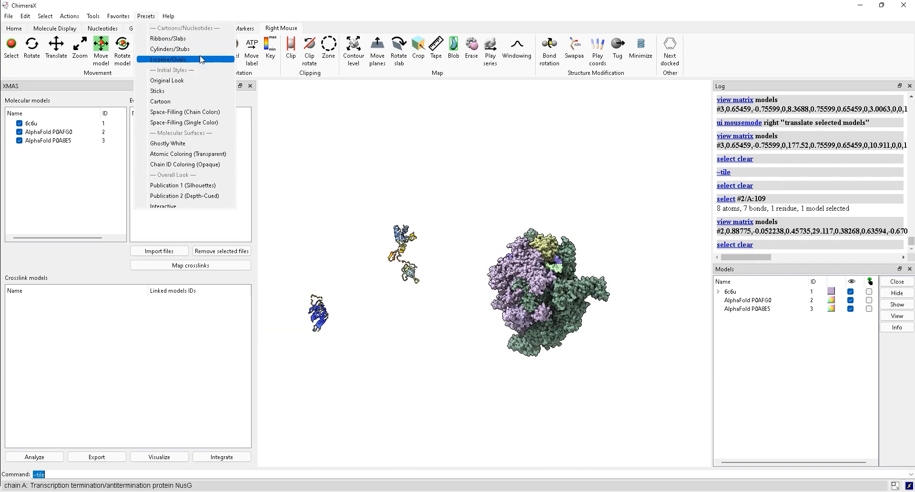
pyautogui.click(385, 87)
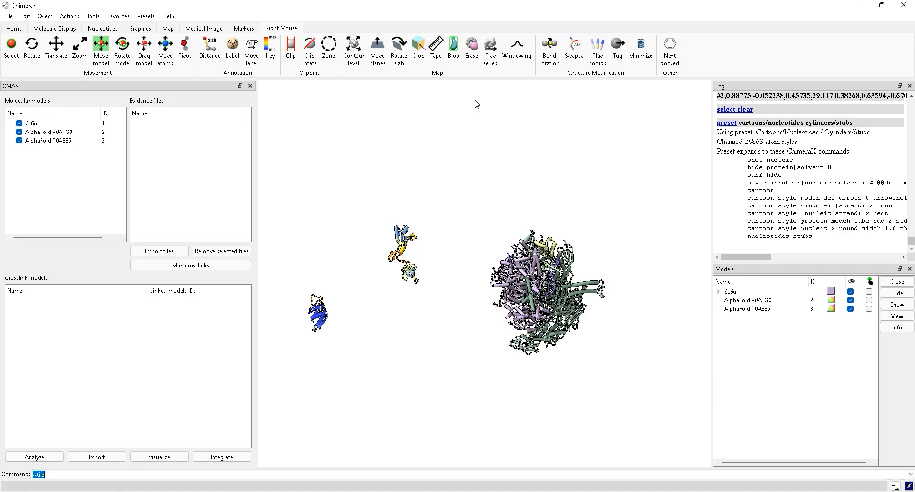
pyautogui.moveTo(456, 238); pyautogui.dragTo(417, 279)
pyautogui.write('tile')
pyautogui.press('Up')
pyautogui.press('Up')
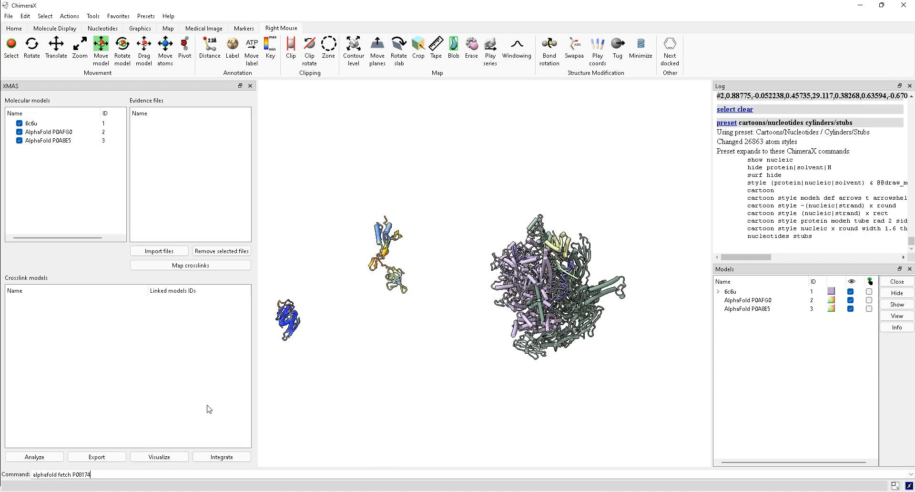
pyautogui.press('Up')
pyautogui.press('Up')
# - Set up a Matchmaker superposition with AlphaFold P0AFG0 as the reference structure and 6c6u as the structure to match
pyautogui.click(93, 17)
pyautogui.click(92, 17)
pyautogui.click(93, 17)
pyautogui.moveTo(125, 96)
pyautogui.moveTo(135, 81)
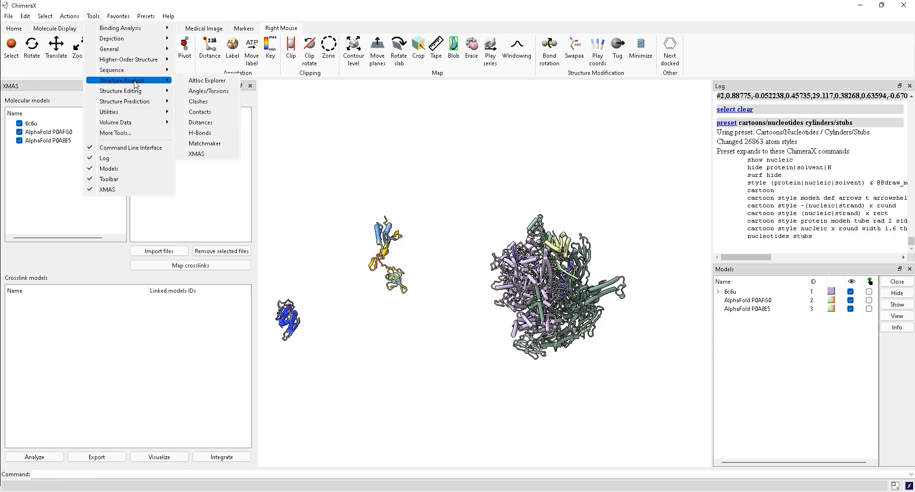
pyautogui.click(203, 144)
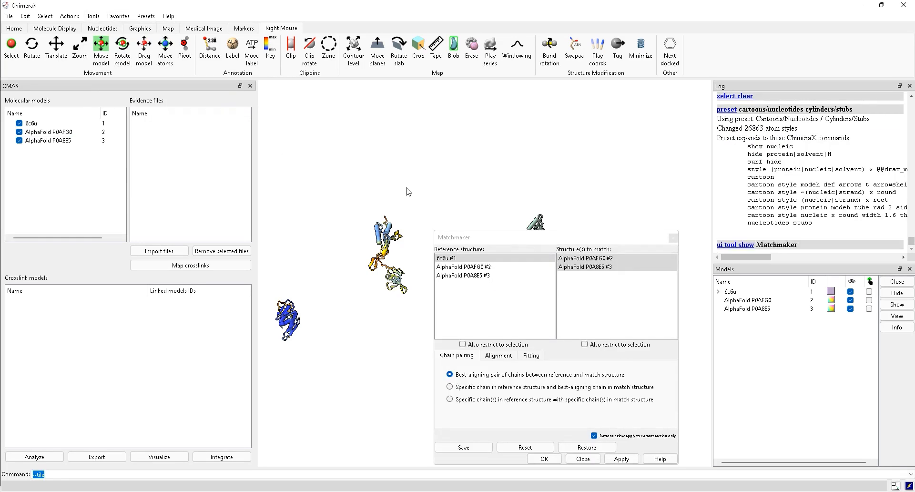
pyautogui.moveTo(499, 242); pyautogui.dragTo(167, 84)
pyautogui.click(63, 114)
pyautogui.click(158, 105)
pyautogui.moveTo(112, 87); pyautogui.dragTo(297, 88)
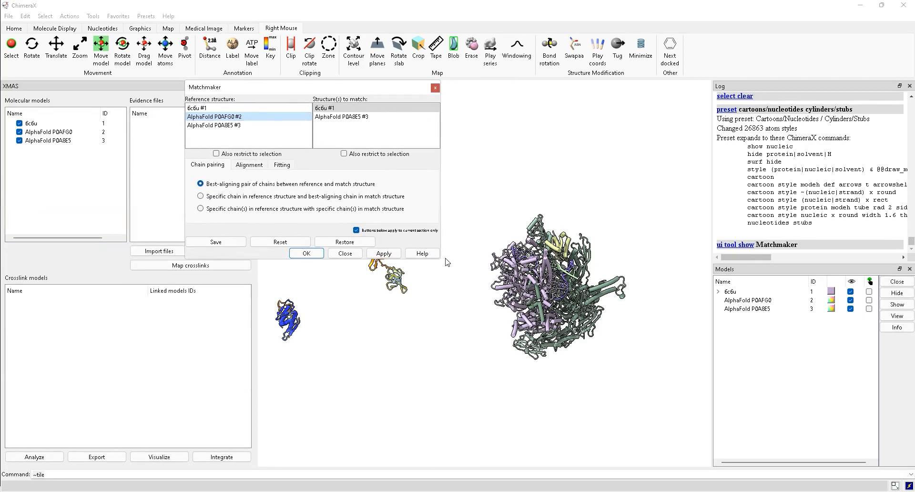
pyautogui.moveTo(439, 263); pyautogui.dragTo(452, 367)
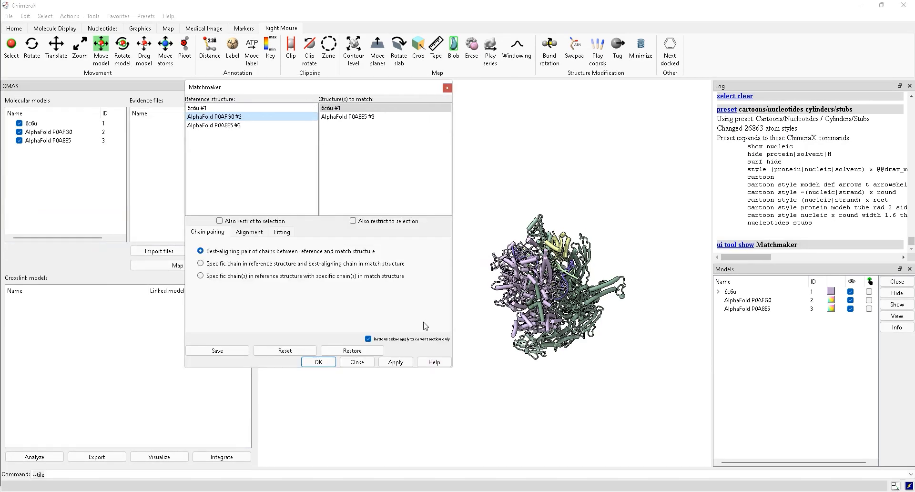
# - Enable showing the pairwise sequence alignment, superpose 6c6u onto the AlphaFold NusG model, and close Matchmaker
pyautogui.click(249, 232)
pyautogui.click(293, 245)
pyautogui.click(395, 362)
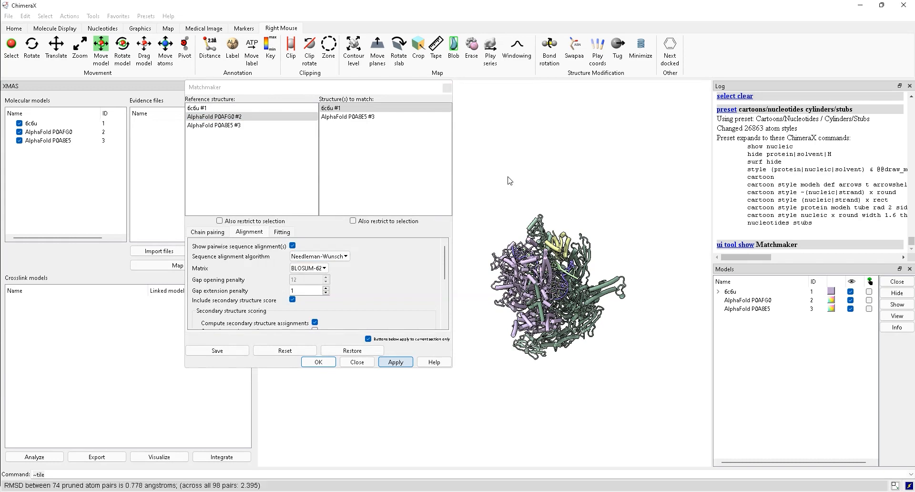
pyautogui.moveTo(331, 88); pyautogui.dragTo(194, 137)
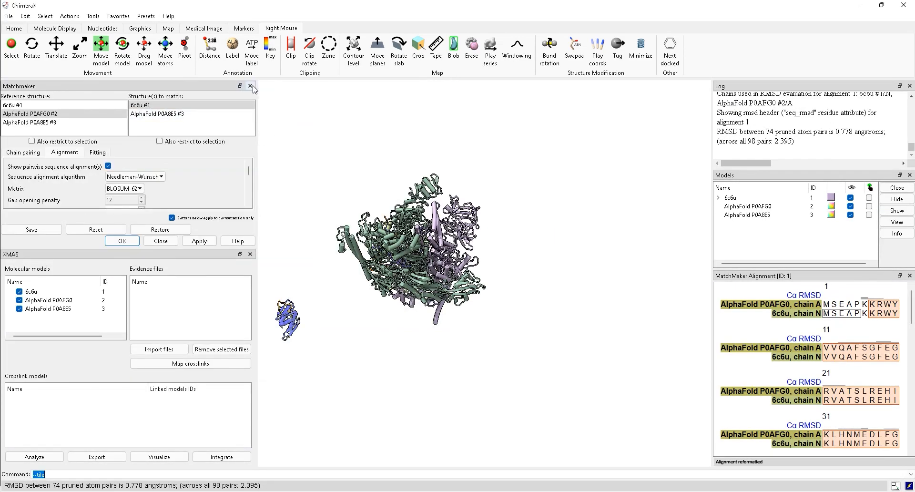
pyautogui.click(250, 86)
# - Detach and enlarge the Matchmaker alignment, and select residues 118–181 of AlphaFold P0AFG0 chain A in it
pyautogui.moveTo(747, 278); pyautogui.dragTo(555, 138)
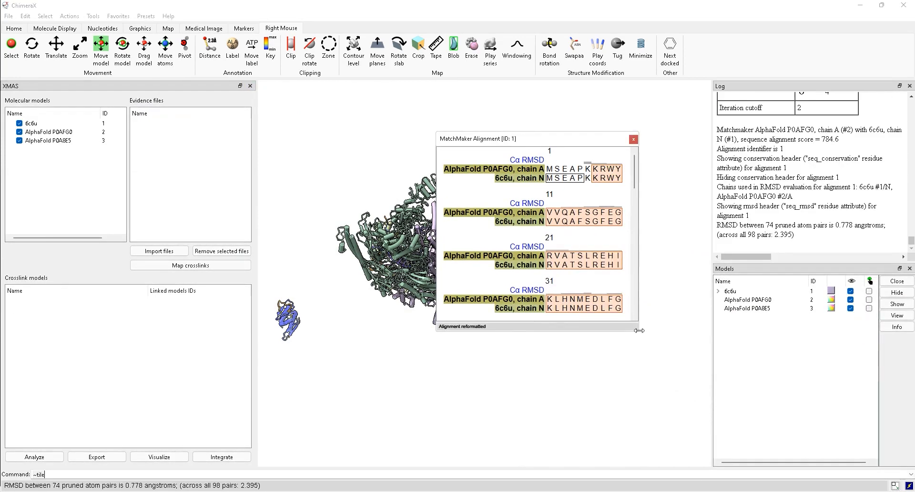
pyautogui.moveTo(637, 333); pyautogui.dragTo(820, 413)
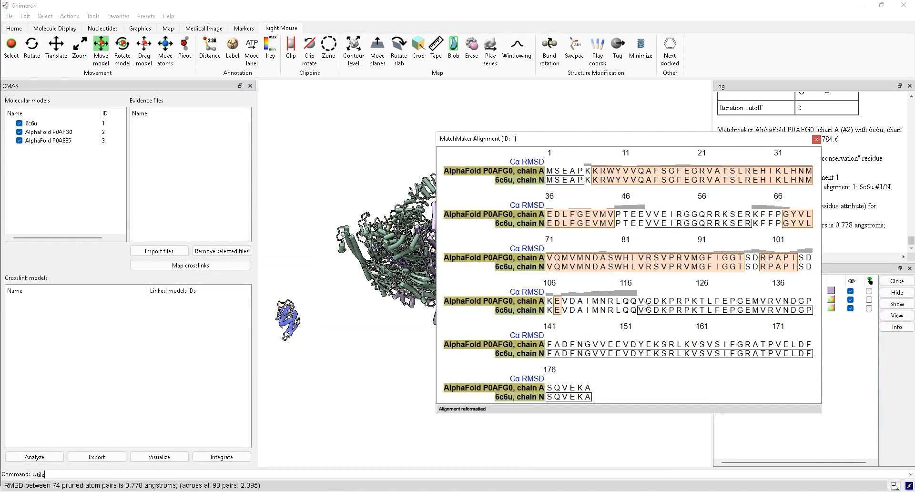
pyautogui.moveTo(640, 302); pyautogui.dragTo(629, 392)
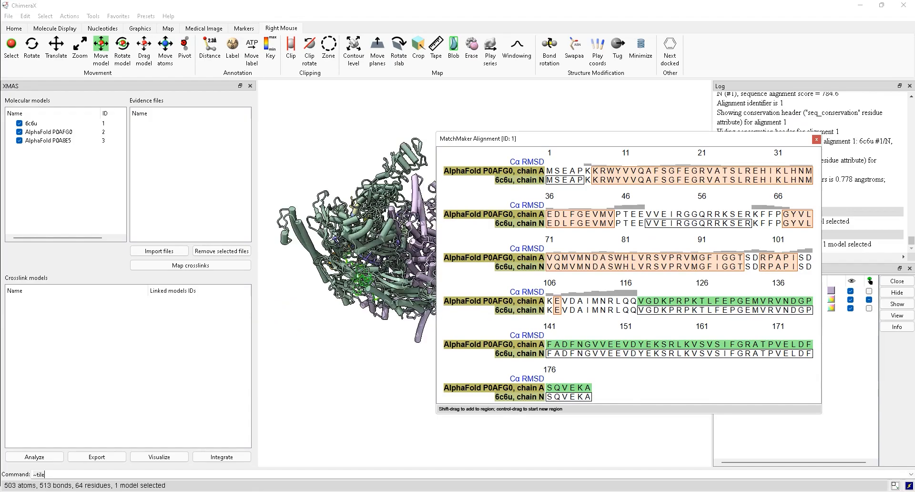
pyautogui.press('Return')
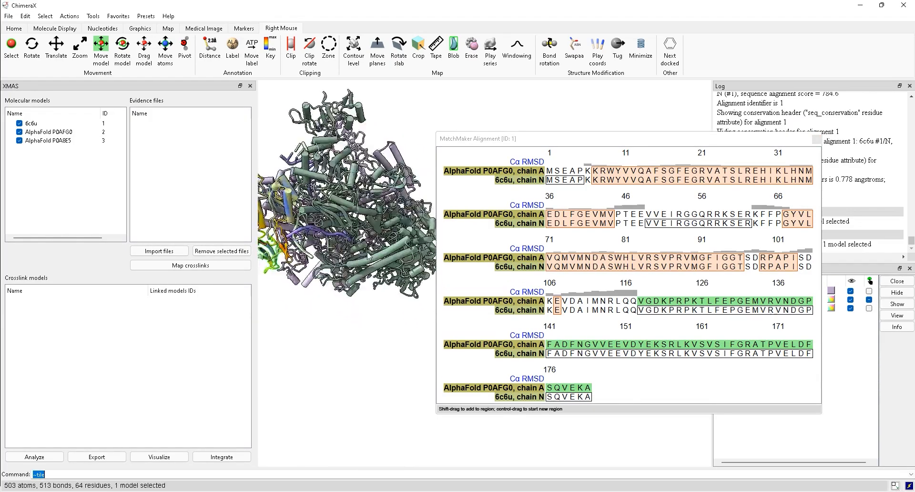
# - Inspect where the selected NusG residues sit relative to the polymerase, and close the sequence alignment
pyautogui.moveTo(305, 202); pyautogui.dragTo(292, 255)
pyautogui.scroll(-3, 332, 203)
pyautogui.scroll(-5, 348, 240)
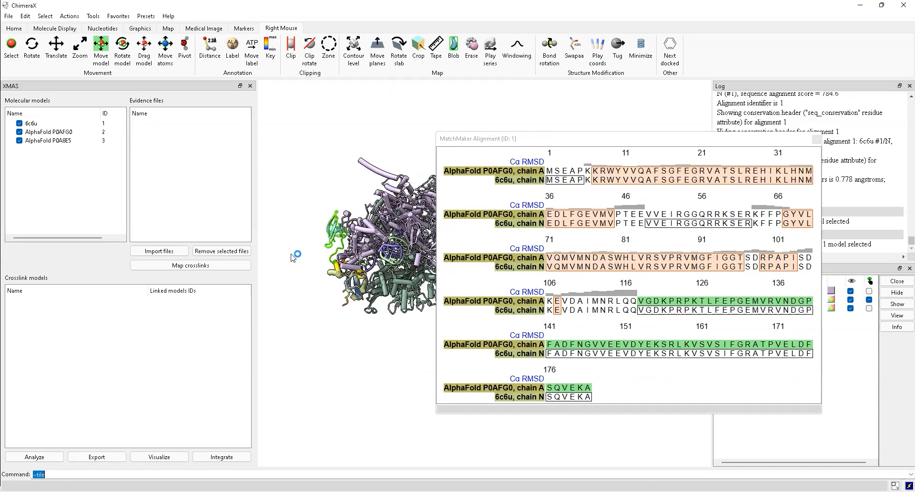
pyautogui.click(816, 139)
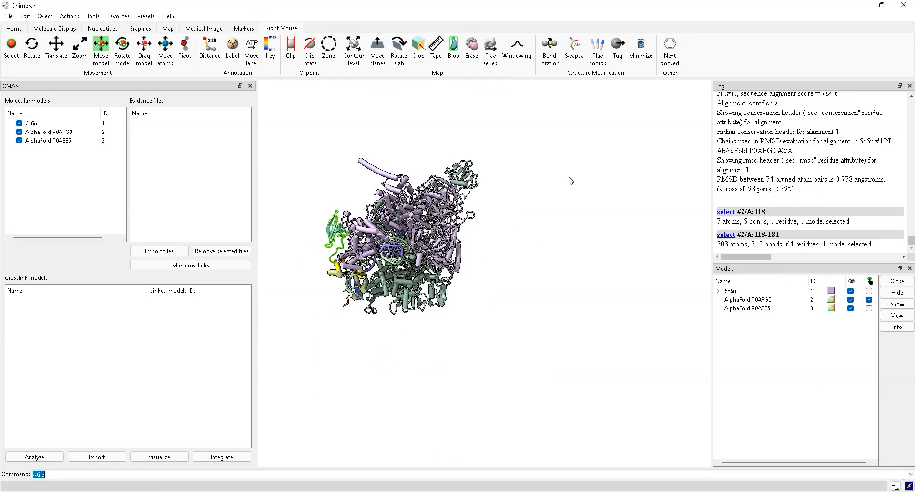
pyautogui.moveTo(381, 228); pyautogui.dragTo(517, 219, button='middle')
pyautogui.moveTo(519, 220); pyautogui.dragTo(538, 406)
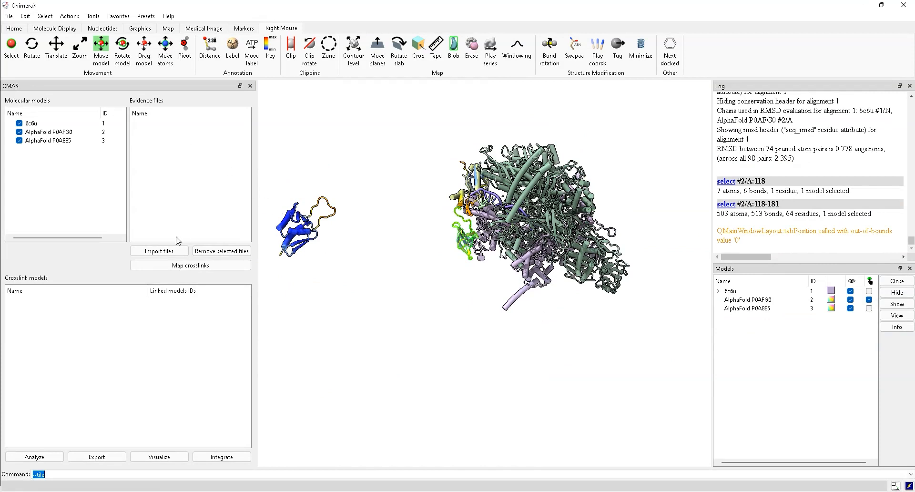
# - Import the E. coli BS3 and DSSO CSM evidence files from the proteomewide_pride_reanalysis folder and map their crosslinks onto all three models
pyautogui.click(175, 253)
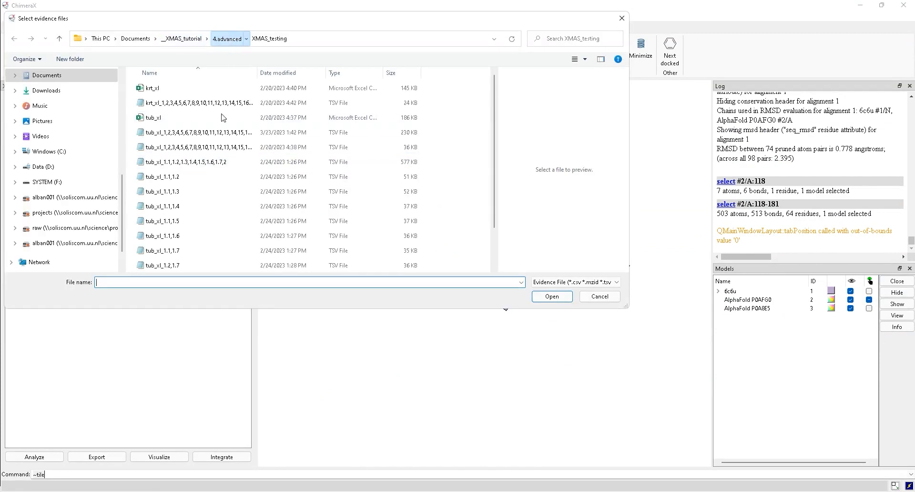
pyautogui.click(228, 43)
pyautogui.doubleClick(181, 88)
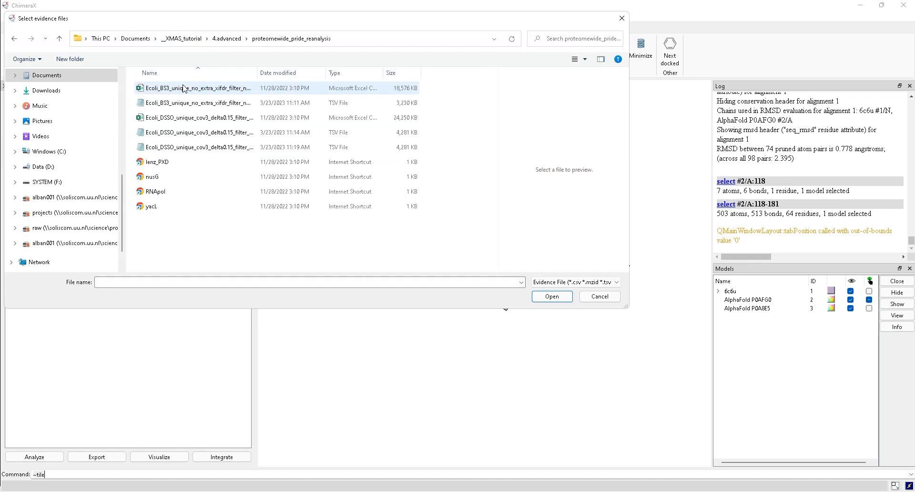
pyautogui.click(181, 90)
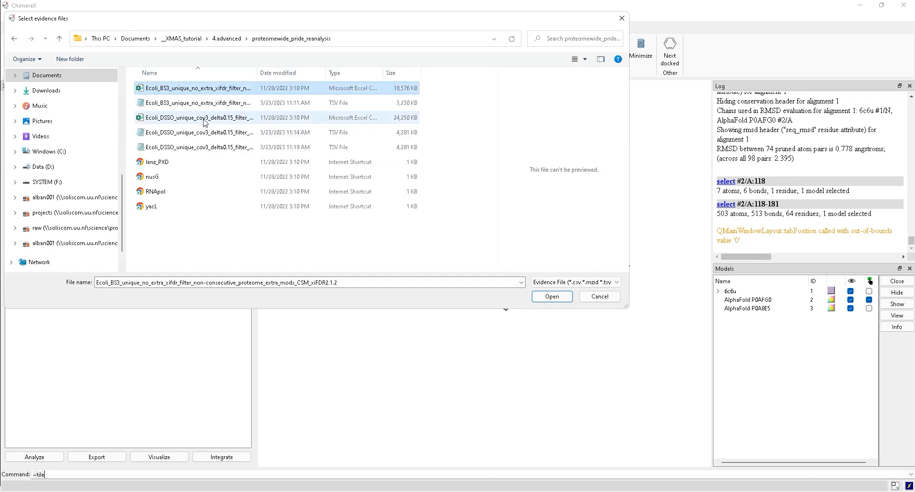
pyautogui.keyDown('ctrl'); pyautogui.click(205, 119); pyautogui.keyUp('ctrl')
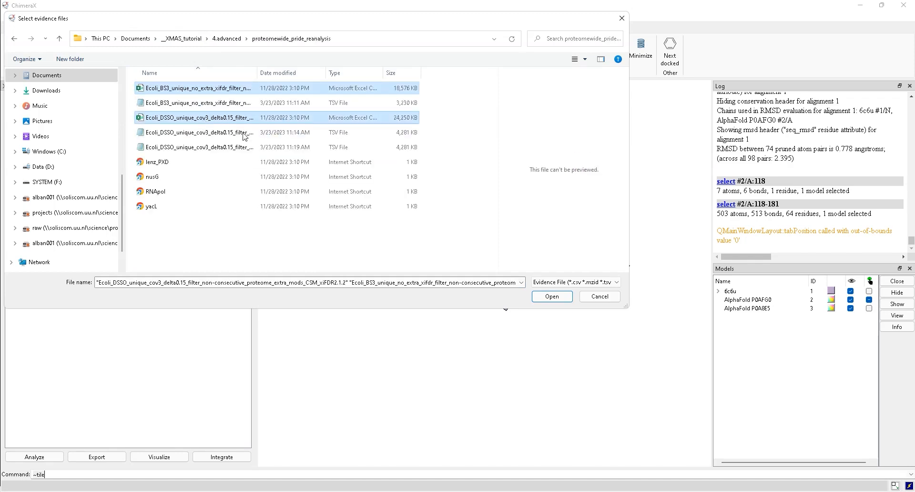
pyautogui.click(552, 296)
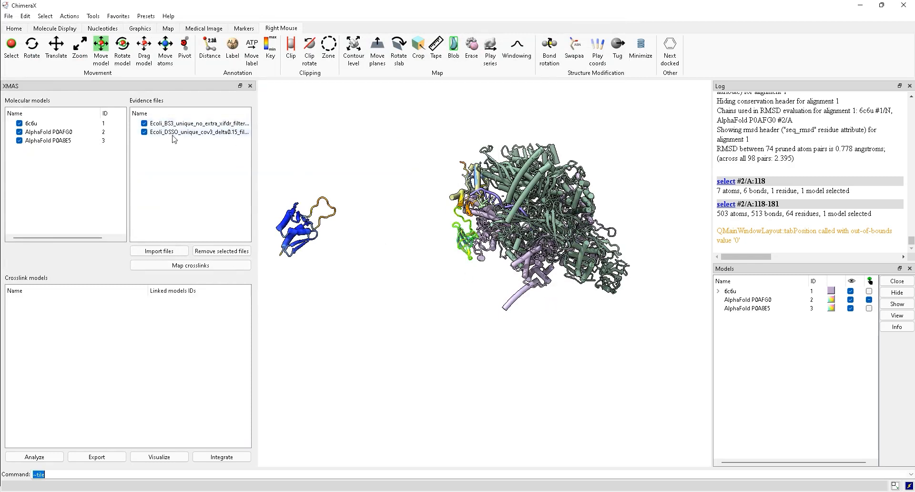
pyautogui.moveTo(257, 178); pyautogui.dragTo(323, 170)
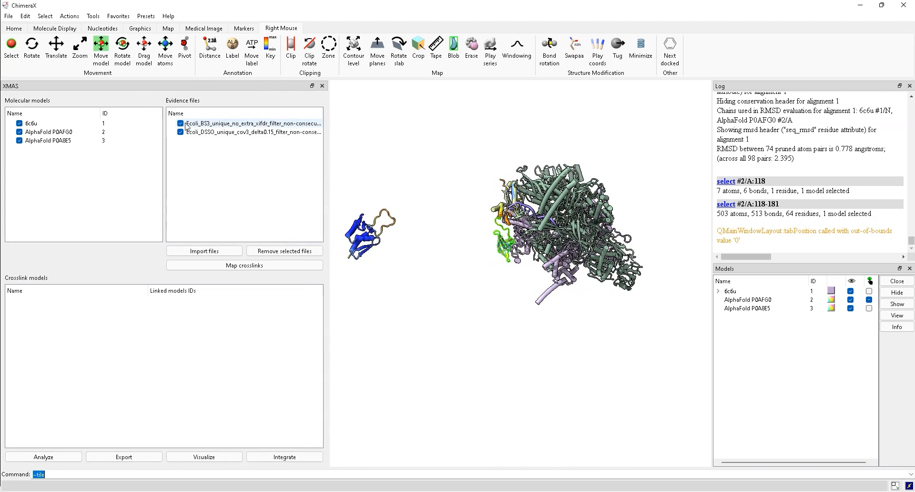
pyautogui.click(234, 268)
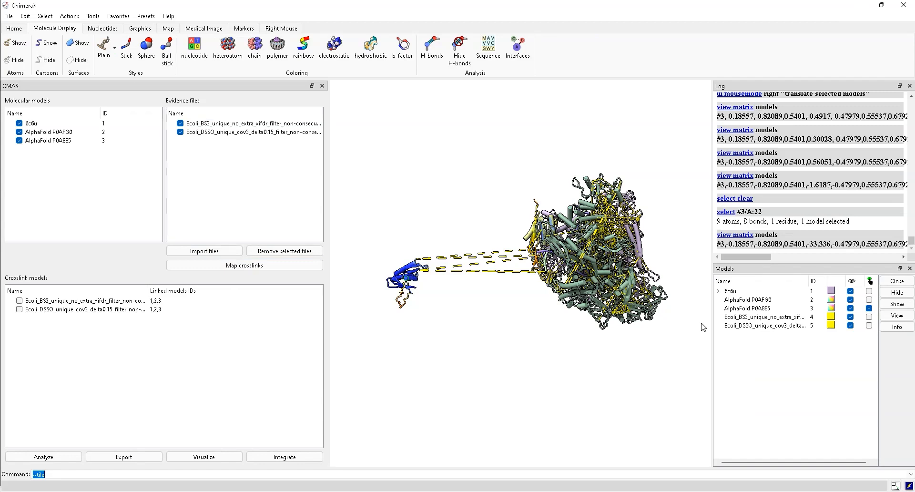
# - Clear the selection and examine the mapped crosslinks running from YacL to NusG and the polymerase from several angles
pyautogui.keyDown('ctrl'); pyautogui.click(507, 194); pyautogui.keyUp('ctrl')
pyautogui.moveTo(508, 195); pyautogui.dragTo(603, 260)
pyautogui.scroll(5, 610, 256)
pyautogui.moveTo(618, 249); pyautogui.dragTo(555, 258, button='right')
pyautogui.moveTo(596, 264); pyautogui.dragTo(491, 233)
pyautogui.moveTo(425, 262); pyautogui.dragTo(597, 312)
pyautogui.moveTo(556, 288); pyautogui.dragTo(619, 312, button='right')
pyautogui.scroll(-3, 619, 313)
pyautogui.moveTo(619, 314); pyautogui.dragTo(394, 262)
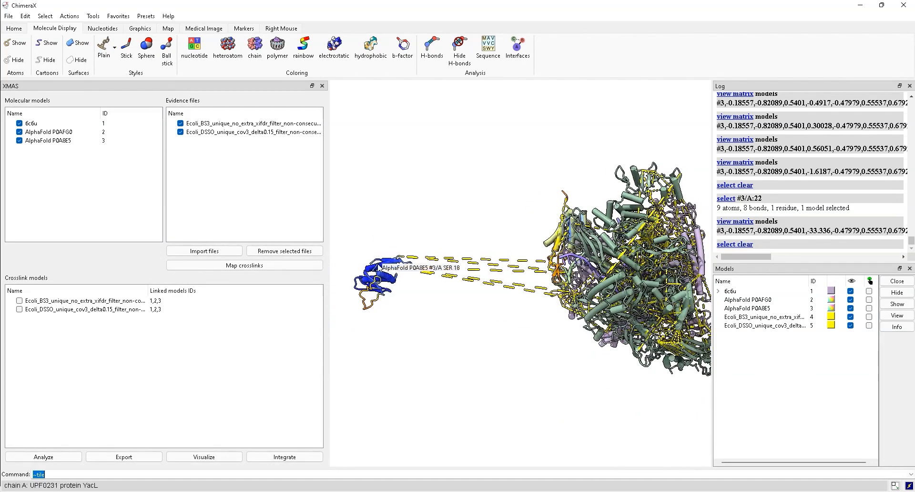
pyautogui.moveTo(603, 286); pyautogui.dragTo(570, 308)
# - Move the 6c6u polymerase away from the overlapping AlphaFold NusG model, and move NusG further off from the polymerase
pyautogui.keyDown('ctrl'); pyautogui.click(557, 289); pyautogui.keyUp('ctrl')
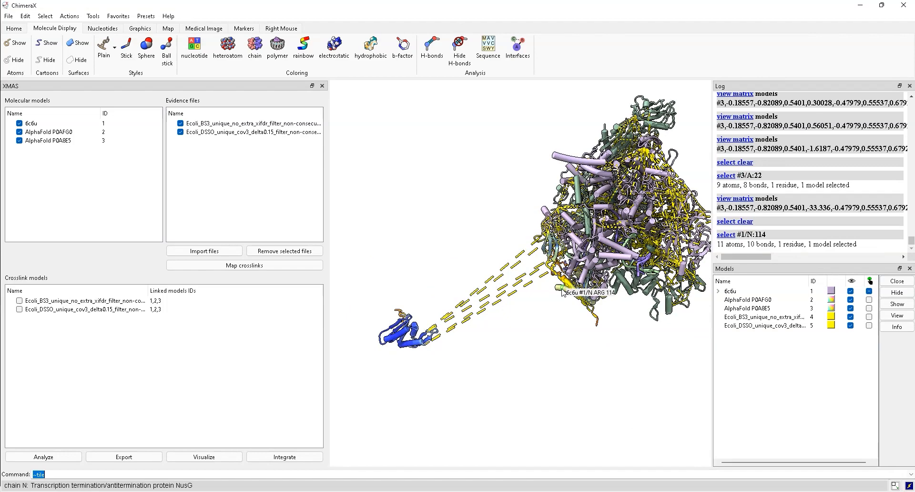
pyautogui.moveTo(553, 285); pyautogui.dragTo(567, 199, button='right')
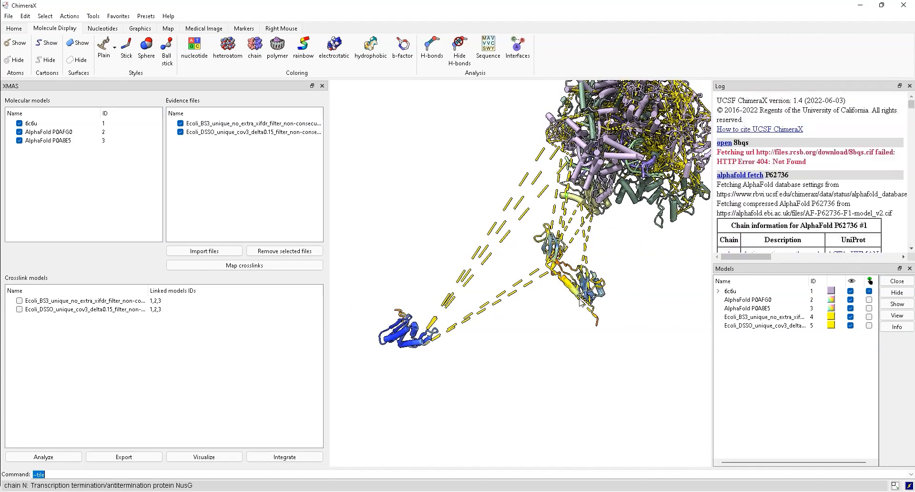
pyautogui.keyDown('ctrl'); pyautogui.click(569, 285); pyautogui.keyUp('ctrl')
pyautogui.moveTo(569, 284); pyautogui.dragTo(566, 295, button='middle')
pyautogui.moveTo(566, 296); pyautogui.dragTo(560, 357, button='right')
# - Examine the crosslinks around the AlphaFold NusG model up close, selecting residue 108 in its helix
pyautogui.moveTo(560, 357); pyautogui.dragTo(517, 308)
pyautogui.scroll(5, 516, 325)
pyautogui.scroll(3, 551, 361)
pyautogui.moveTo(551, 361); pyautogui.dragTo(552, 288)
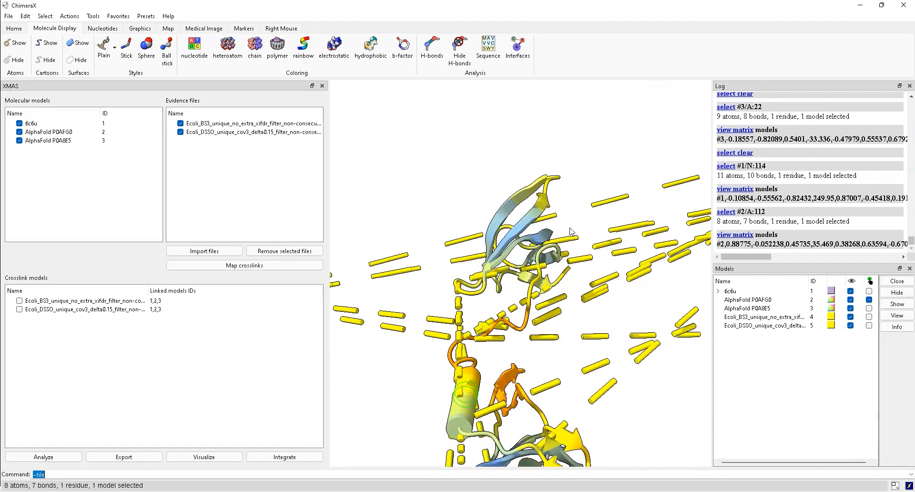
pyautogui.scroll(-4, 520, 271)
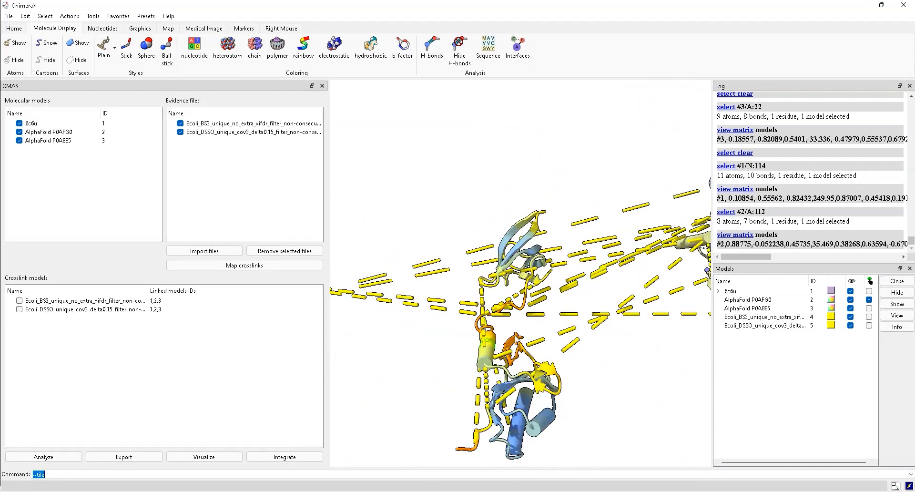
pyautogui.keyDown('ctrl'); pyautogui.click(487, 355); pyautogui.keyUp('ctrl')
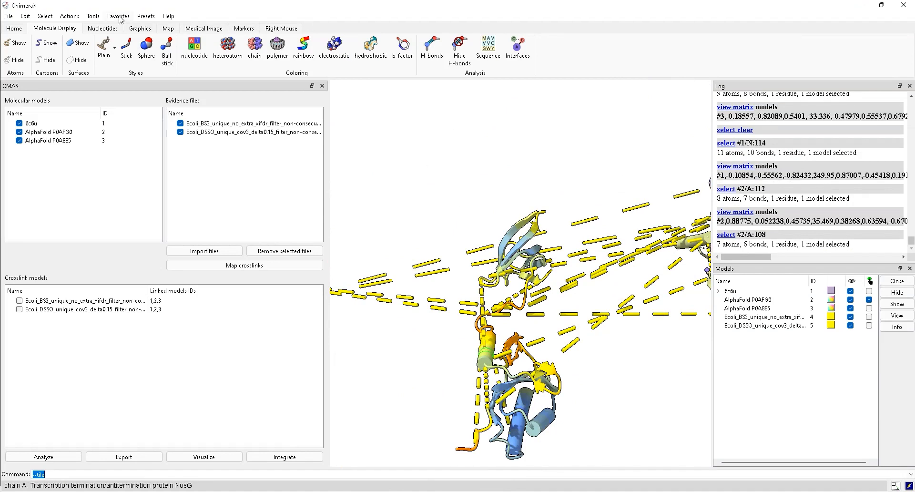
pyautogui.scroll(-3, 464, 190)
pyautogui.moveTo(511, 312); pyautogui.dragTo(511, 368)
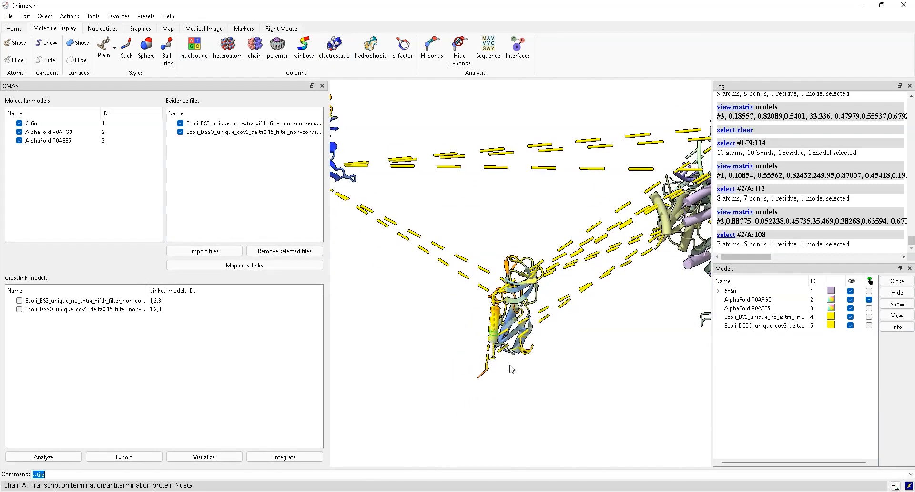
# - Undo the last action and examine the crosslinks connecting YacL, NusG and the polymerase with all three models in view
pyautogui.hotkey('ctrl', 'z')
pyautogui.scroll(2, 632, 281)
pyautogui.scroll(-5, 631, 285)
pyautogui.moveTo(627, 283); pyautogui.dragTo(578, 259)
pyautogui.moveTo(498, 260); pyautogui.dragTo(451, 212)
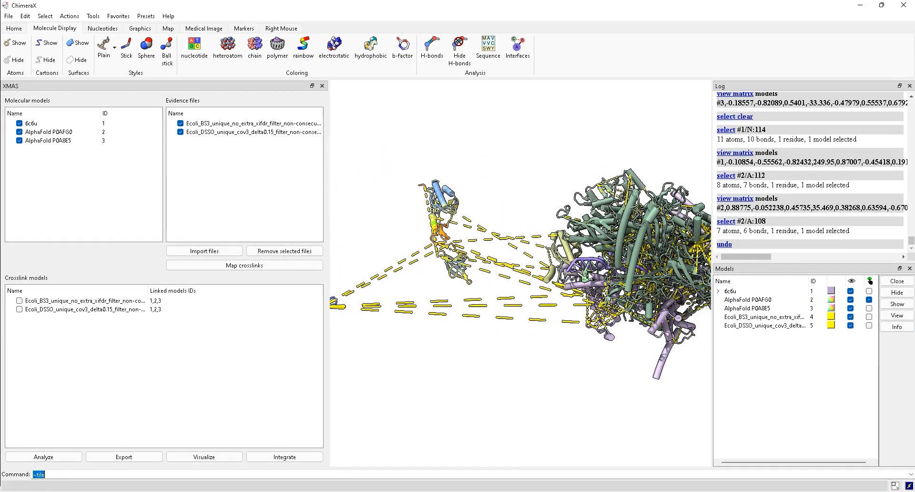
pyautogui.moveTo(480, 367); pyautogui.dragTo(498, 301)
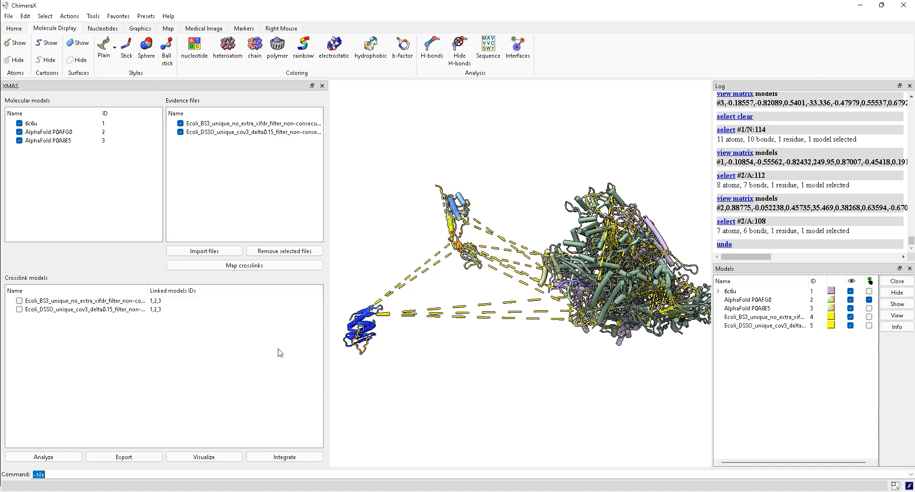
# - Select both the BS3 and DSSO crosslink models and open the pseudobond analysis for them
pyautogui.click(19, 300)
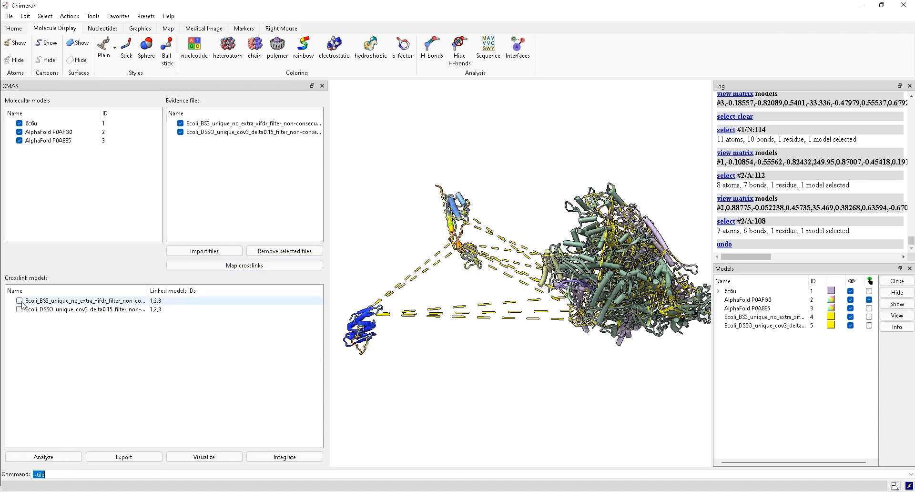
pyautogui.click(19, 309)
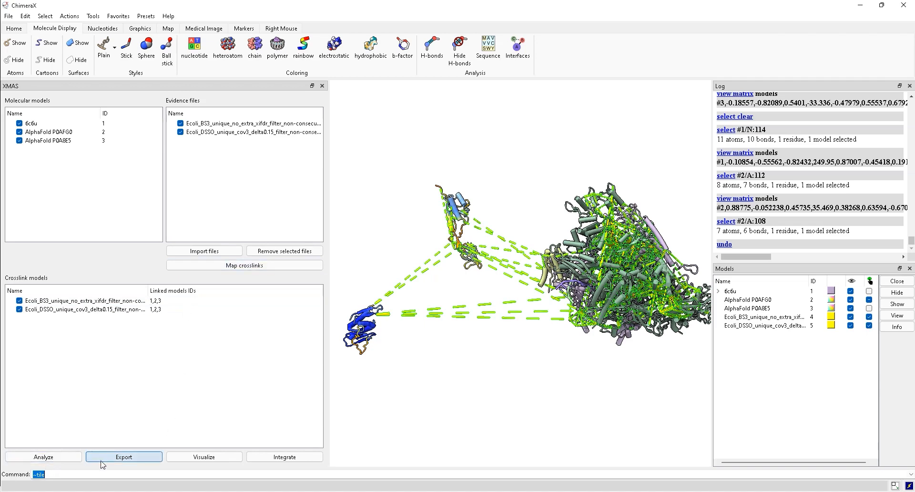
pyautogui.click(59, 458)
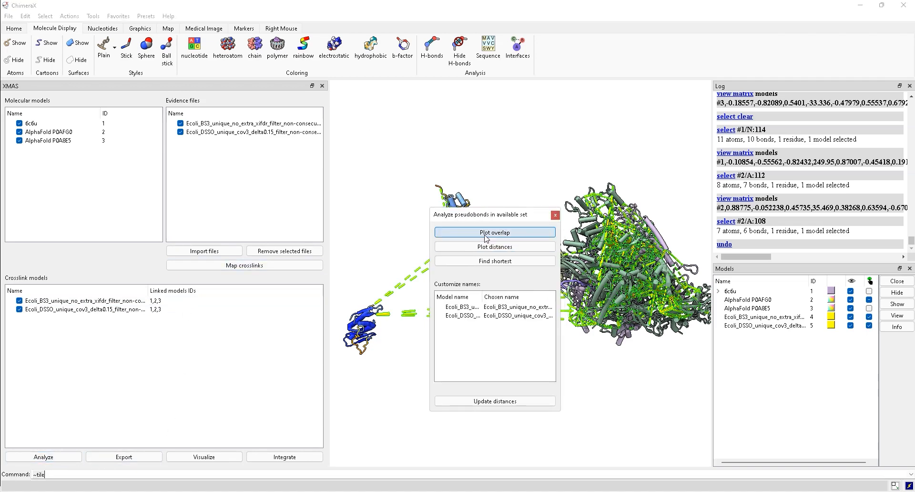
# - Name the two crosslink models bs3 and dsso in the analysis and plot their overlap
pyautogui.doubleClick(513, 308)
pyautogui.moveTo(561, 325); pyautogui.dragTo(689, 325)
pyautogui.click(537, 315)
pyautogui.doubleClick(514, 308)
pyautogui.write('bs3')
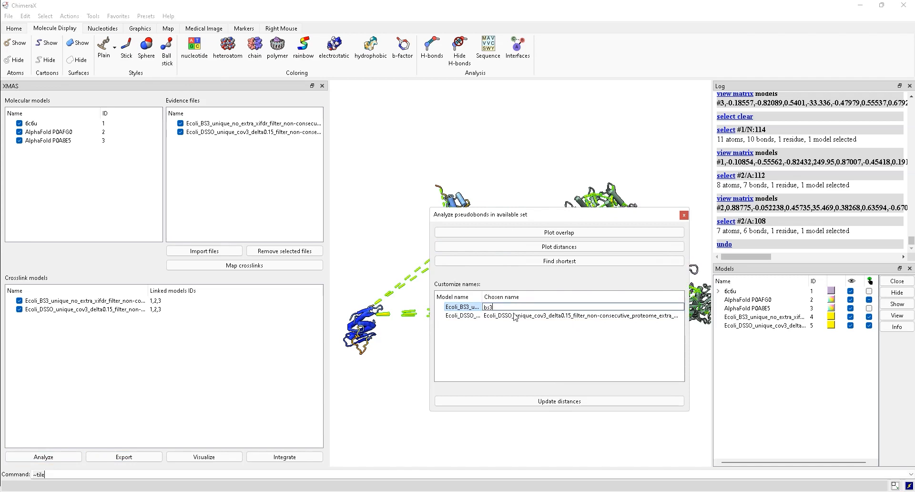
pyautogui.click(514, 316)
pyautogui.doubleClick(517, 315)
pyautogui.write('dsso')
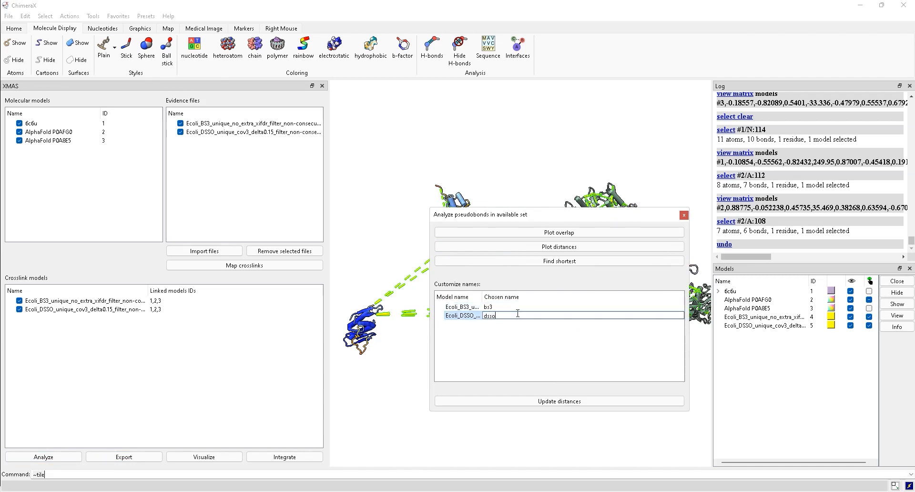
pyautogui.press('Return')
pyautogui.click(558, 234)
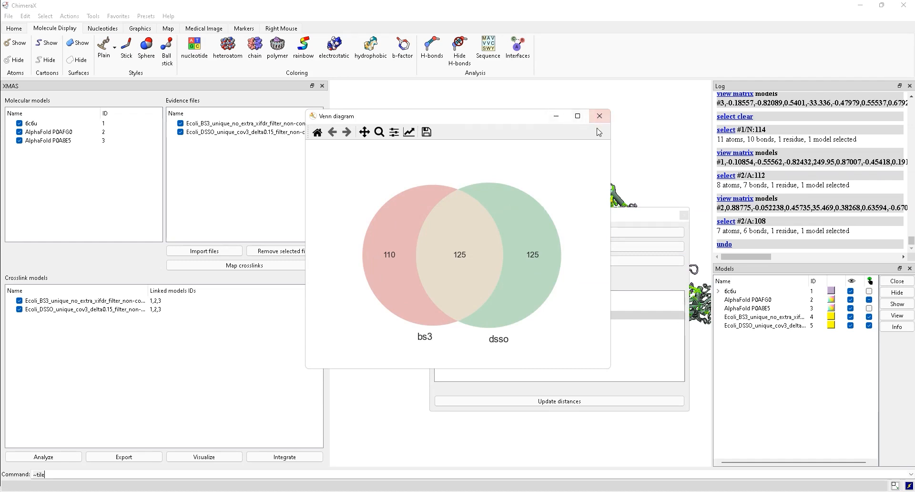
# - Close the overlap diagram, plot the bs3 and dsso crosslink distances, and close the plot and the pseudobond analysis
pyautogui.moveTo(586, 124)
pyautogui.click(599, 118)
pyautogui.click(563, 246)
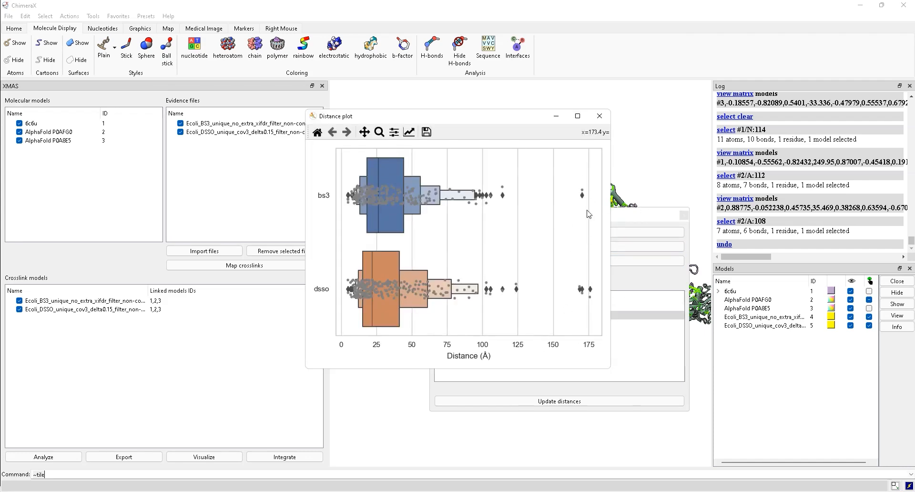
pyautogui.moveTo(493, 121); pyautogui.dragTo(313, 94)
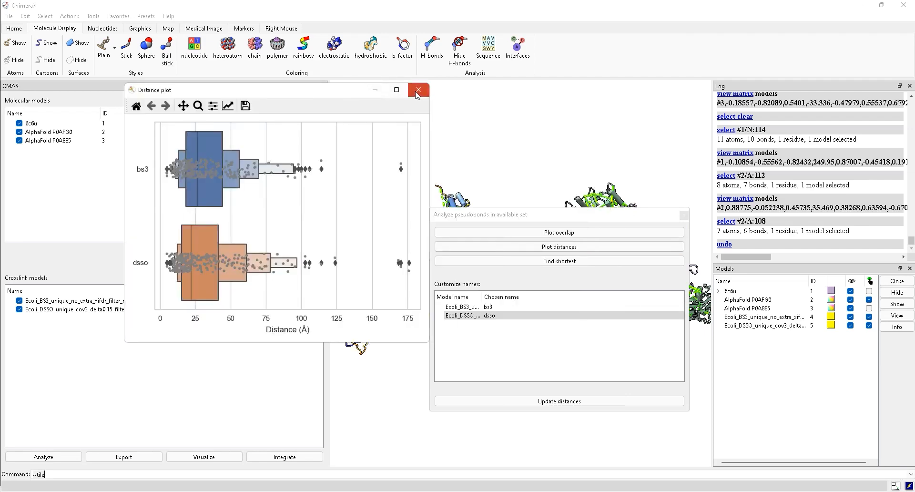
pyautogui.click(418, 94)
pyautogui.moveTo(561, 214); pyautogui.dragTo(231, 123)
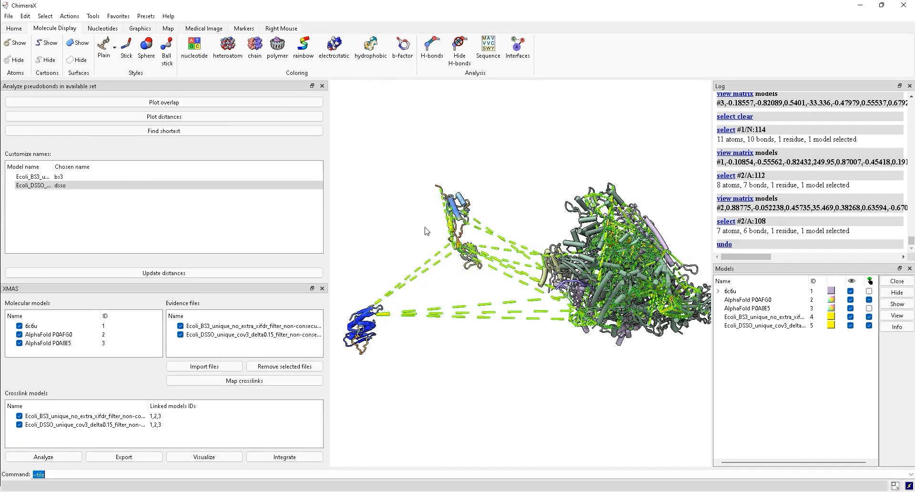
pyautogui.click(322, 86)
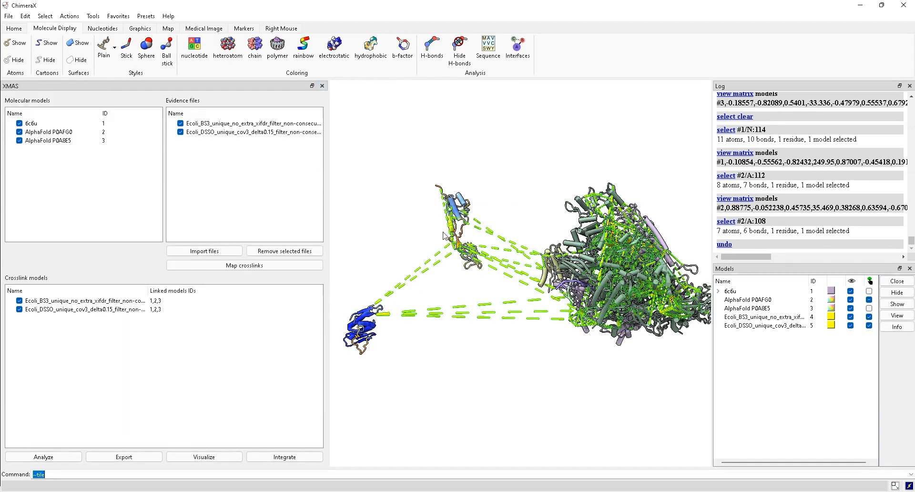
# - Clear the selection and move the AlphaFold YacL model closer to the polymerase, picking it by residue 44
pyautogui.keyDown('ctrl'); pyautogui.click(505, 203); pyautogui.keyUp('ctrl')
pyautogui.moveTo(458, 215)
pyautogui.mouseDown(button='middle')
pyautogui.moveTo(496, 229)
pyautogui.moveTo(472, 208)
pyautogui.mouseUp(button='middle')
pyautogui.keyDown('ctrl'); pyautogui.click(373, 327); pyautogui.keyUp('ctrl')
pyautogui.moveTo(372, 326); pyautogui.dragTo(572, 323, button='right')
# - Move the AlphaFold NusG model closer to the polymerase, picking it by residue 24, and check the new arrangement
pyautogui.keyDown('ctrl'); pyautogui.click(474, 210); pyautogui.keyUp('ctrl')
pyautogui.moveTo(474, 210); pyautogui.dragTo(590, 270, button='right')
pyautogui.moveTo(590, 270); pyautogui.dragTo(591, 200)
pyautogui.moveTo(625, 257); pyautogui.dragTo(620, 274)
pyautogui.scroll(5, 589, 282)
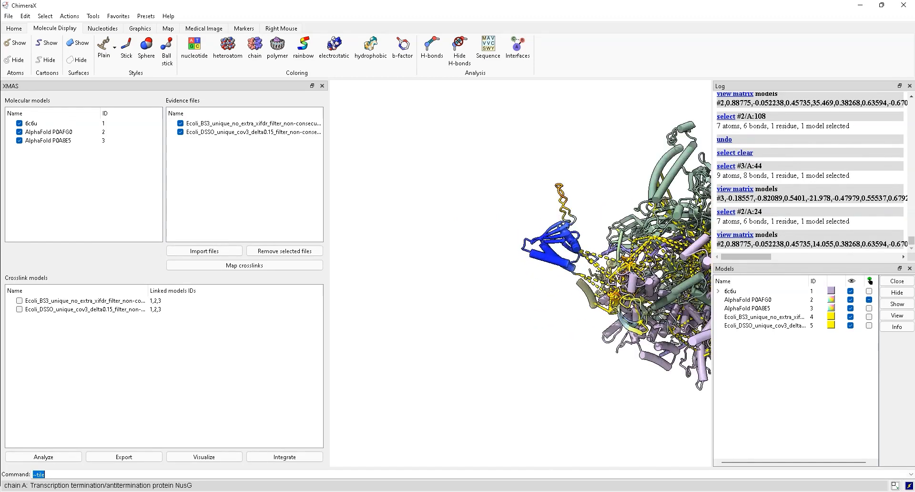
pyautogui.moveTo(616, 283); pyautogui.dragTo(583, 277, button='middle')
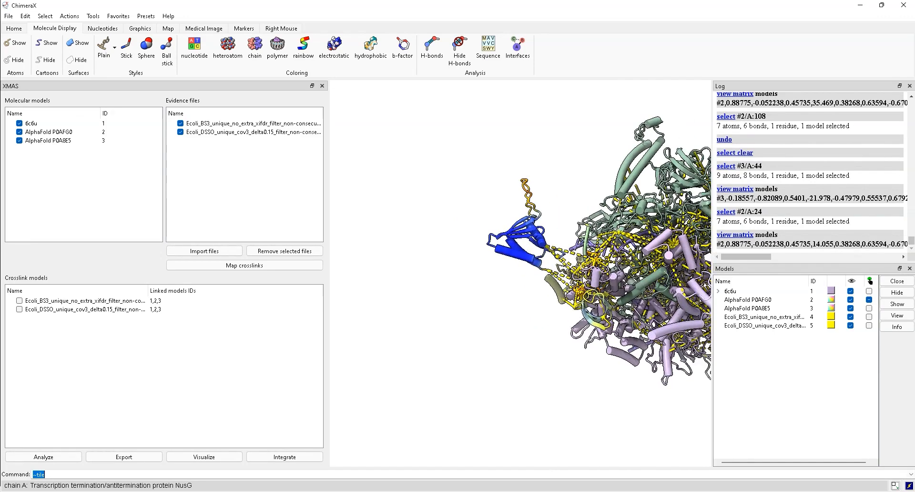
# - Select both the BS3 and DSSO crosslink models, plot their distances for the repositioned models, and close the analysis
pyautogui.click(19, 301)
pyautogui.click(19, 309)
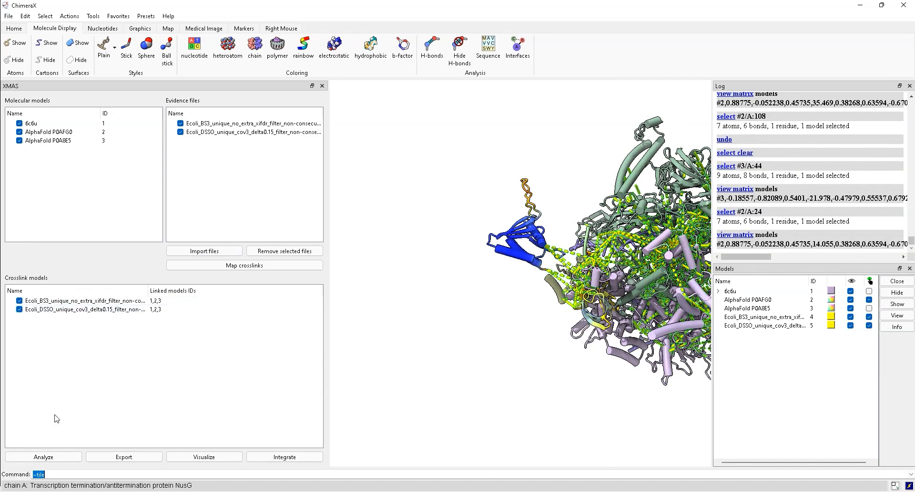
pyautogui.click(61, 456)
pyautogui.click(519, 257)
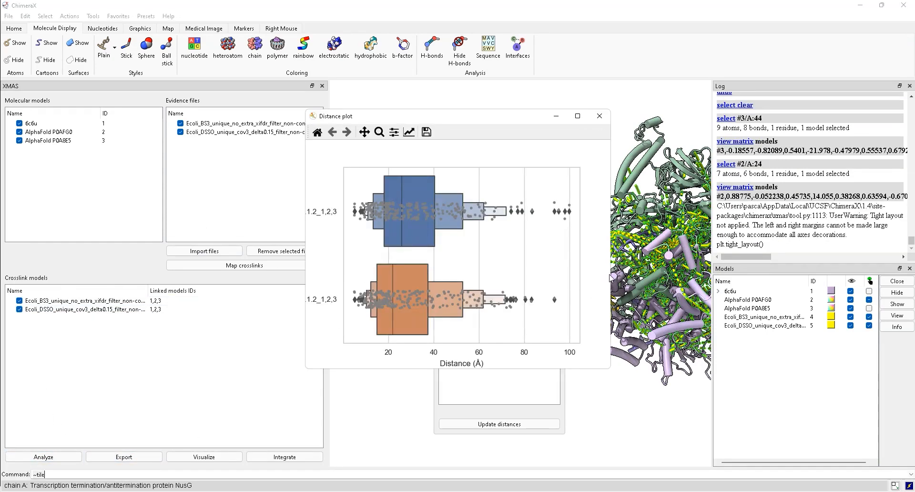
pyautogui.moveTo(612, 275); pyautogui.dragTo(643, 275)
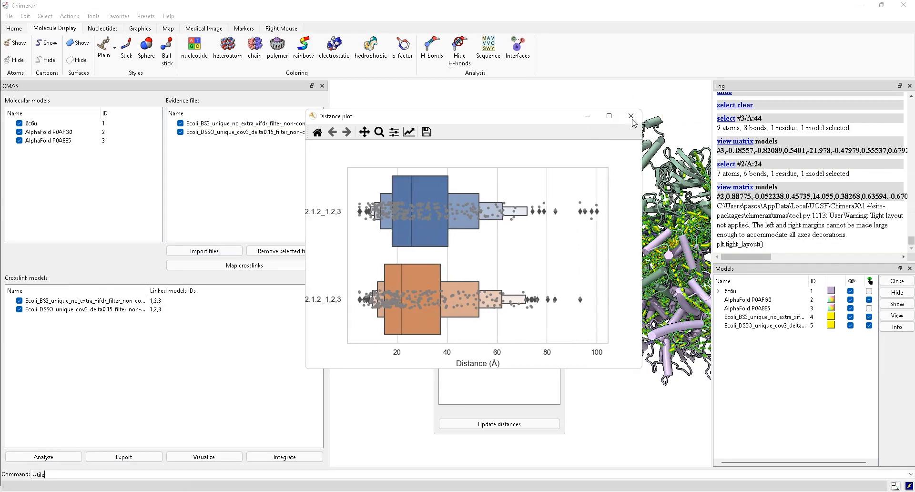
pyautogui.click(632, 116)
pyautogui.click(560, 239)
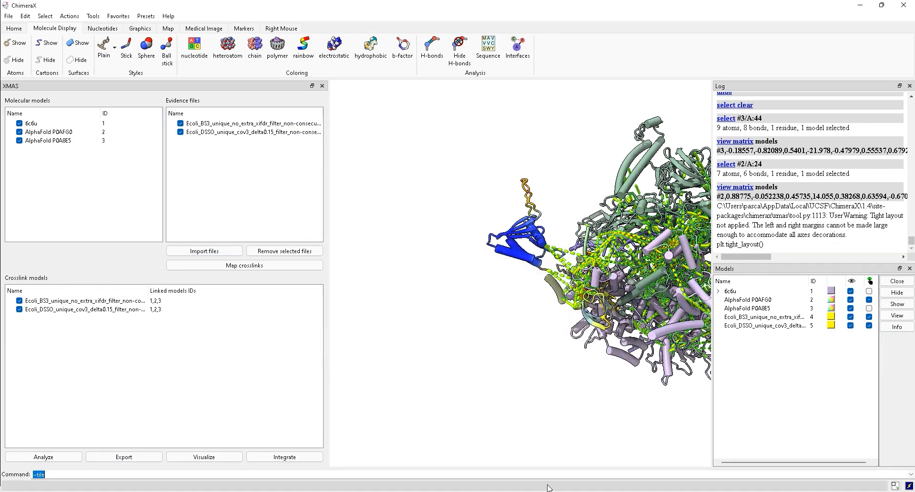
# - Clear the selection and examine the crosslinks across the RNA polymerase from several angles and distances
pyautogui.moveTo(553, 430); pyautogui.dragTo(404, 423, button='middle')
pyautogui.scroll(3, 404, 423)
pyautogui.moveTo(643, 297); pyautogui.dragTo(518, 232)
pyautogui.keyDown('ctrl'); pyautogui.click(675, 340); pyautogui.keyUp('ctrl')
pyautogui.keyDown('ctrl'); pyautogui.click(635, 285); pyautogui.keyUp('ctrl')
pyautogui.moveTo(537, 183); pyautogui.dragTo(561, 276)
pyautogui.scroll(-3, 560, 277)
pyautogui.moveTo(560, 276); pyautogui.dragTo(445, 280, button='right')
pyautogui.moveTo(496, 282); pyautogui.dragTo(478, 292)
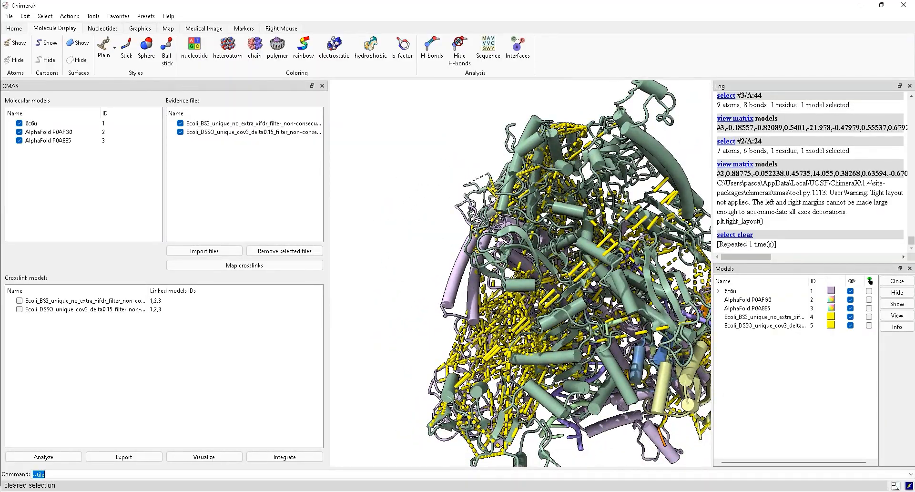
pyautogui.scroll(-3, 520, 273)
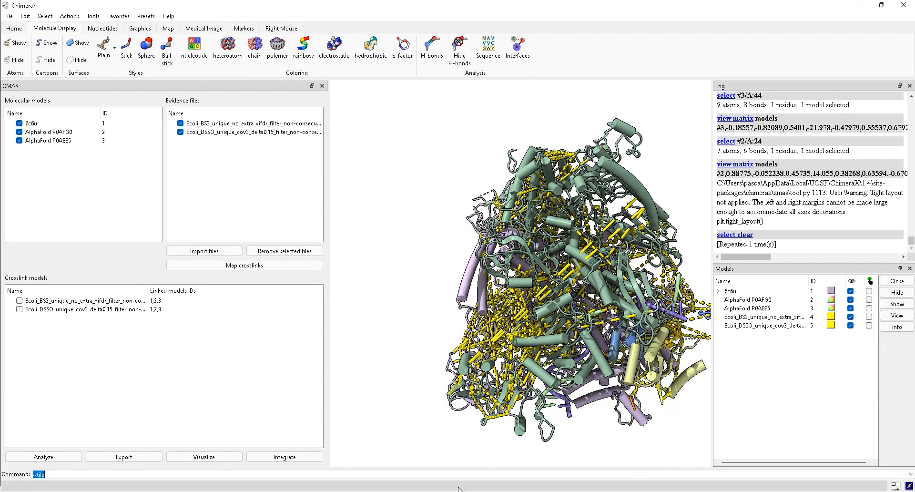
pyautogui.moveTo(458, 491)
pyautogui.click(479, 491)
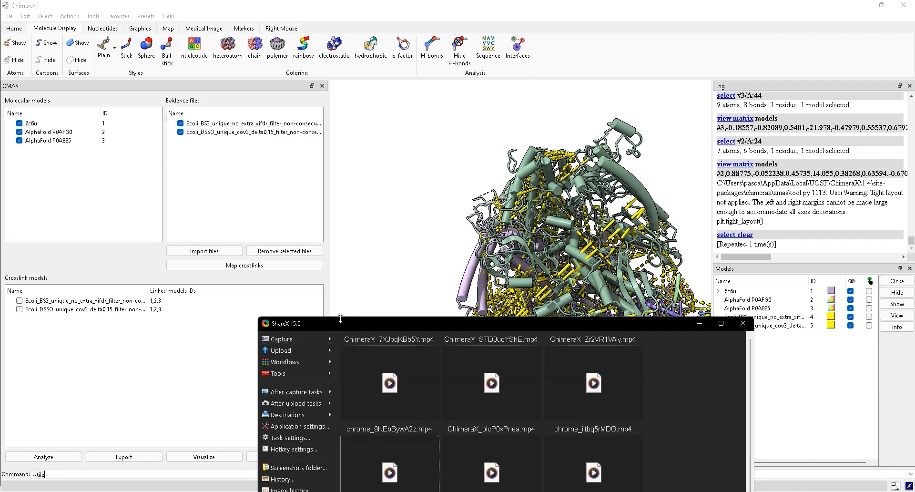
pyautogui.moveTo(345, 327); pyautogui.dragTo(272, 136)
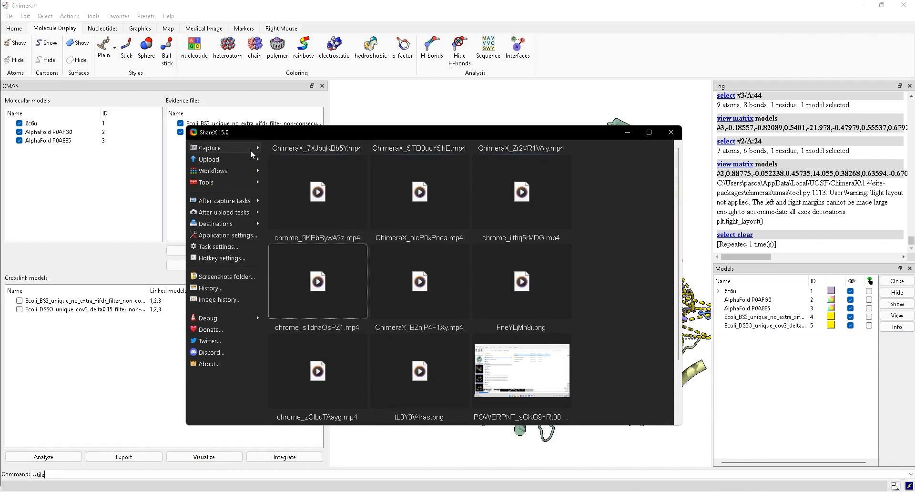
pyautogui.click(651, 3)
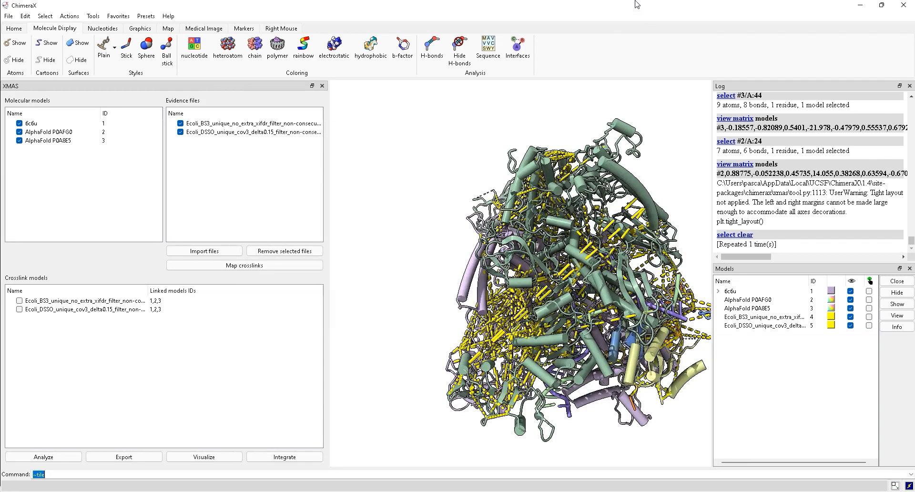
# - Switch to ShareX and open the folder containing the ChimeraX_7XJbqKBb5Y.mp4 recording
pyautogui.moveTo(646, 491)
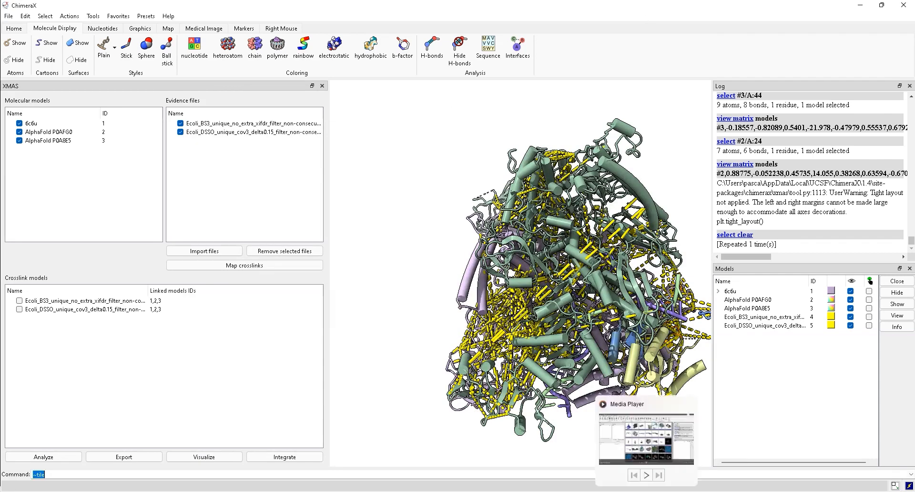
pyautogui.press('super')
pyautogui.write('sha')
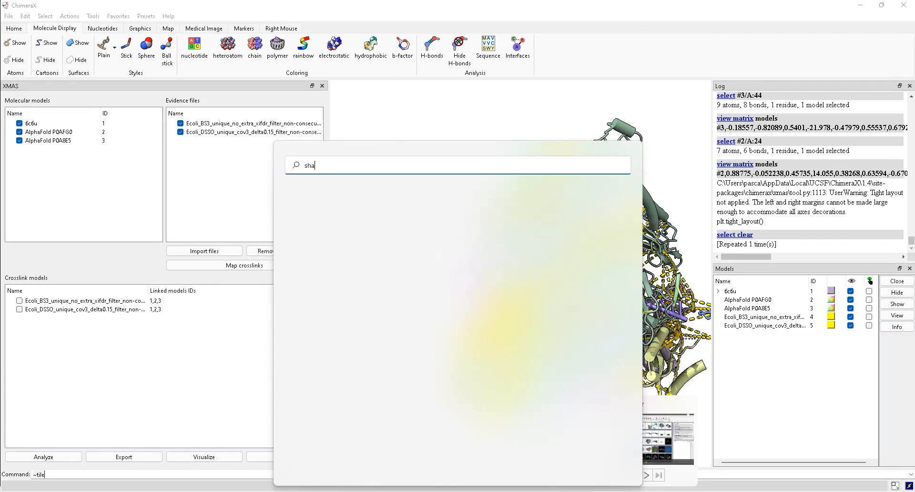
pyautogui.press('Return')
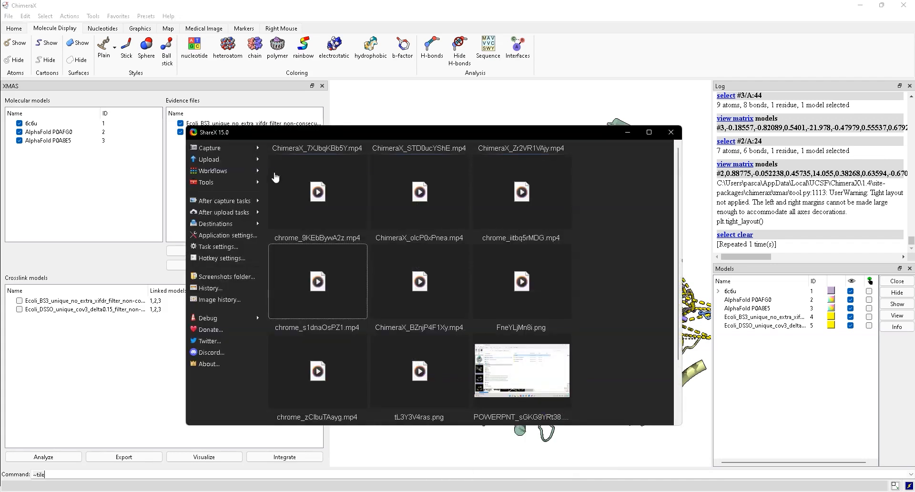
pyautogui.rightClick(305, 191)
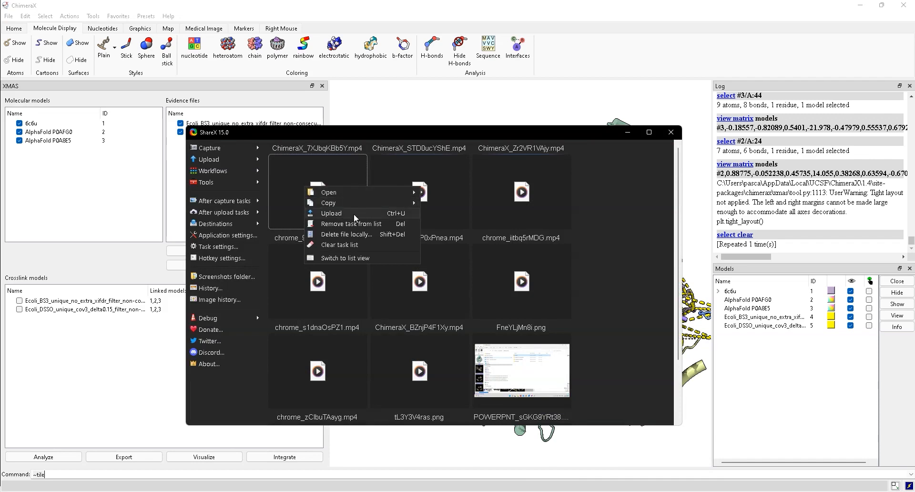
pyautogui.moveTo(355, 195)
pyautogui.click(445, 247)
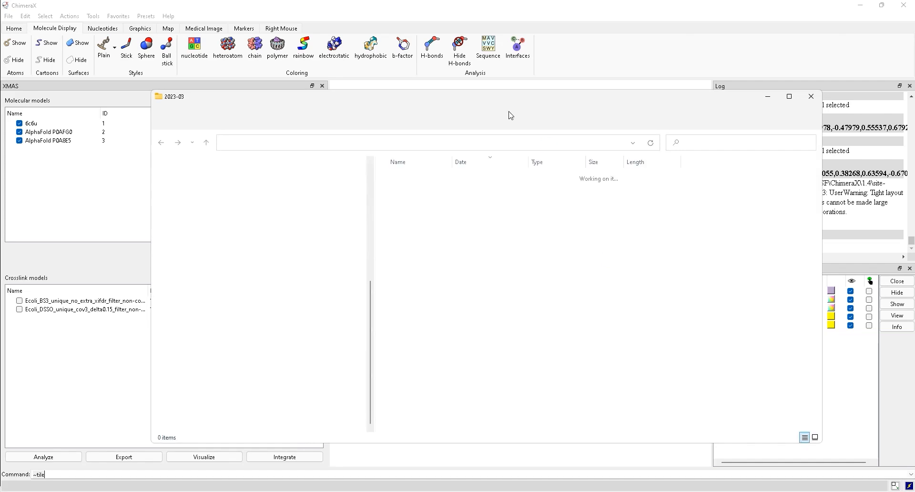
# - Refresh the 2023-03 folder, try to play ChimeraX_9rWMFDsWER.mp4 in Media Player, and return to the folder
pyautogui.click(654, 143)
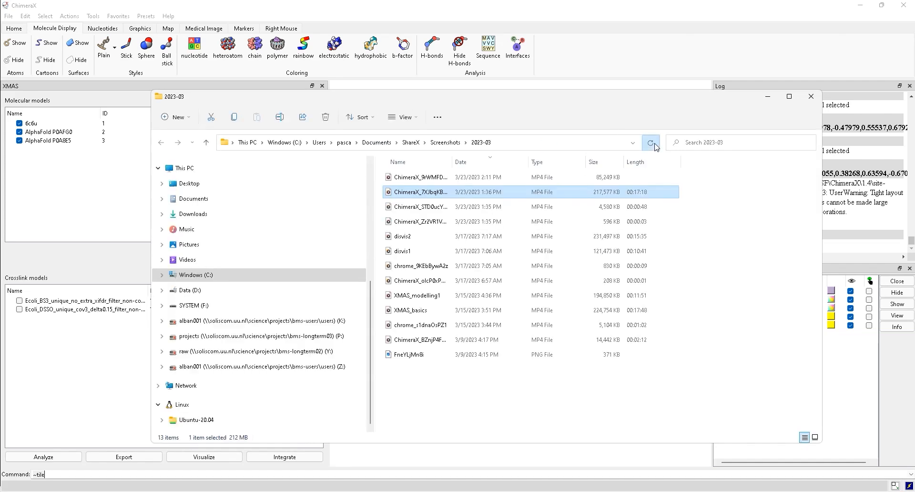
pyautogui.doubleClick(404, 177)
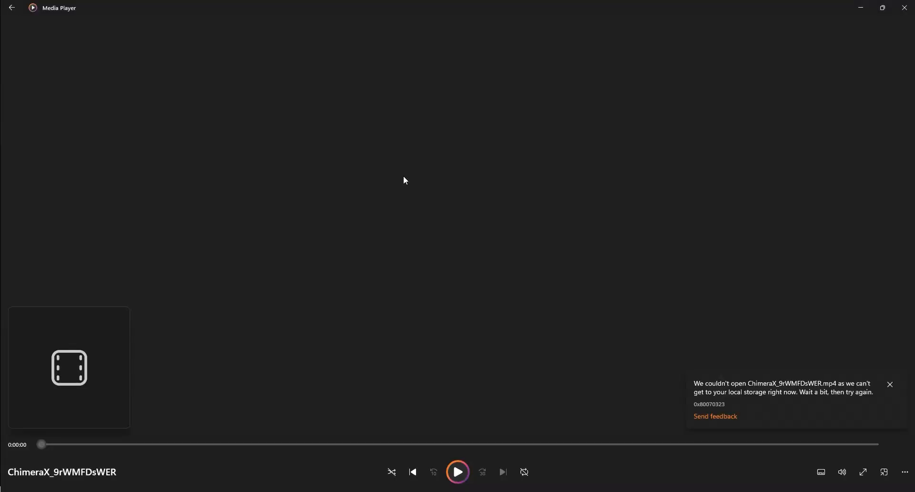
pyautogui.click(890, 384)
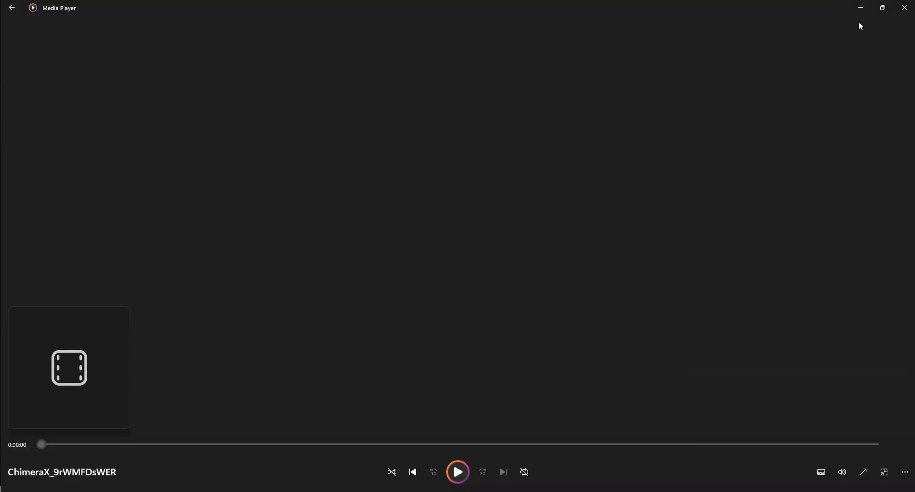
pyautogui.click(860, 7)
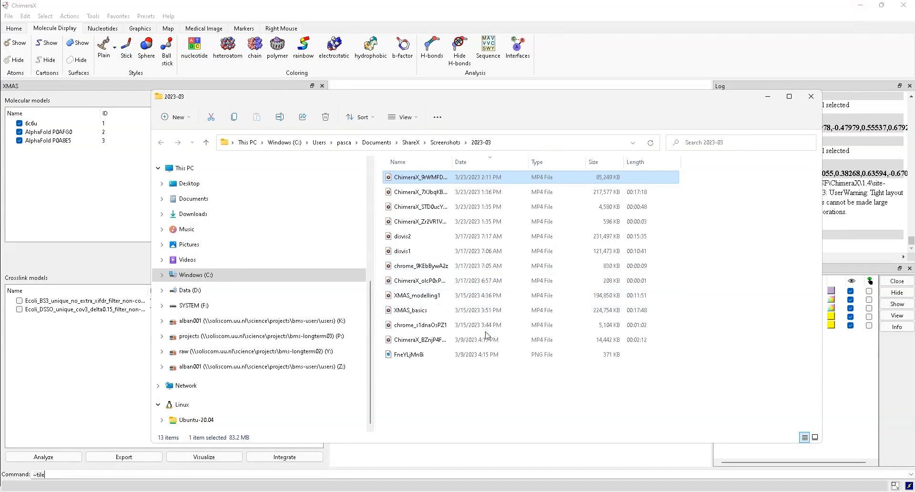